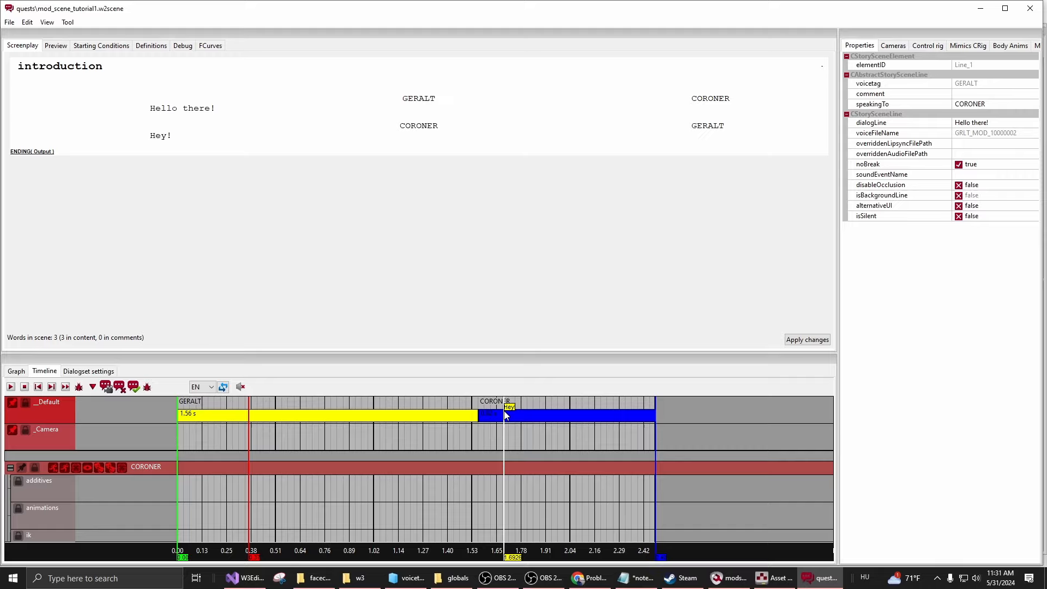
Compare the properties of GERALT's "Hello there!" line and CORONER's "Hey!" line in the introduction section.
left_click(505, 412)
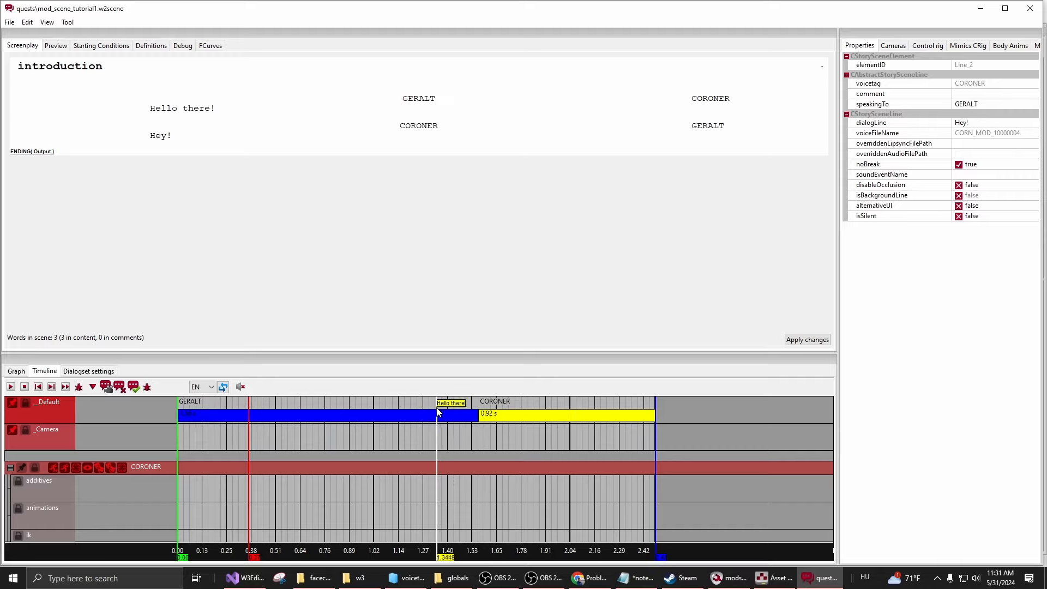
left_click(438, 412)
left_click(513, 415)
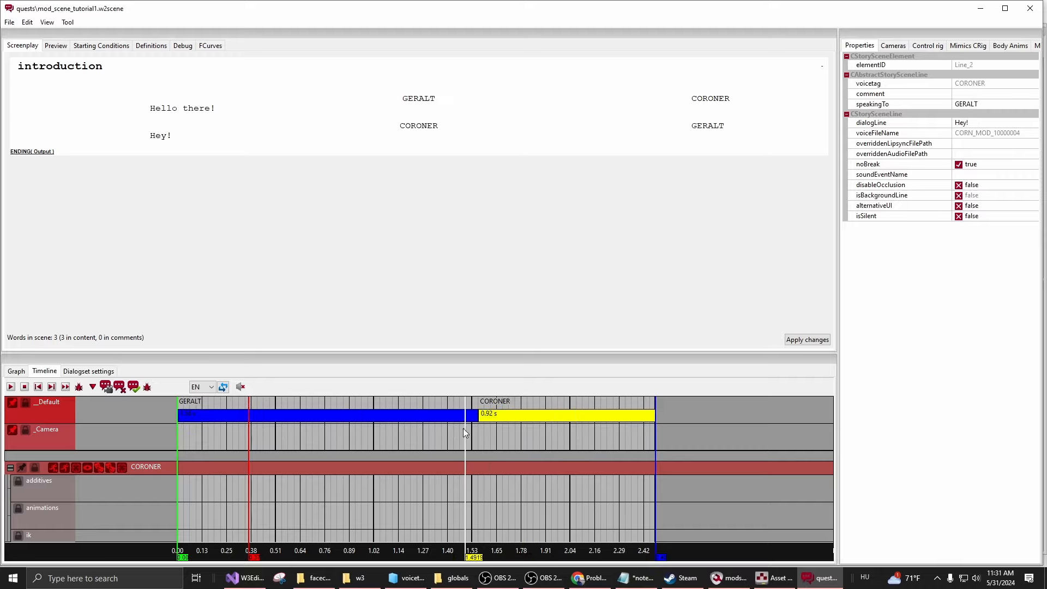
left_click(447, 415)
left_click(501, 414)
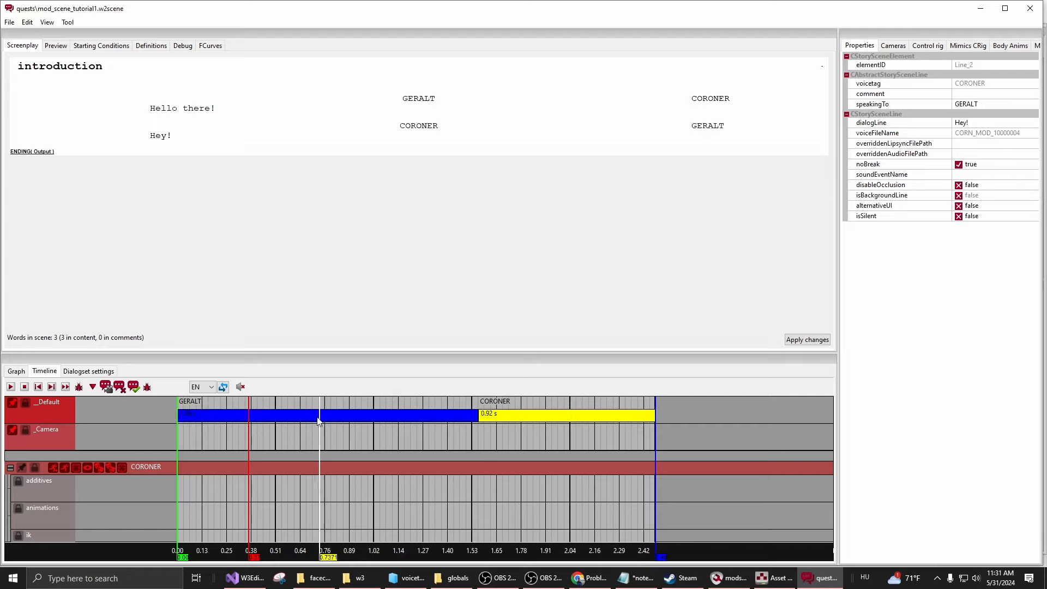
left_click(326, 414)
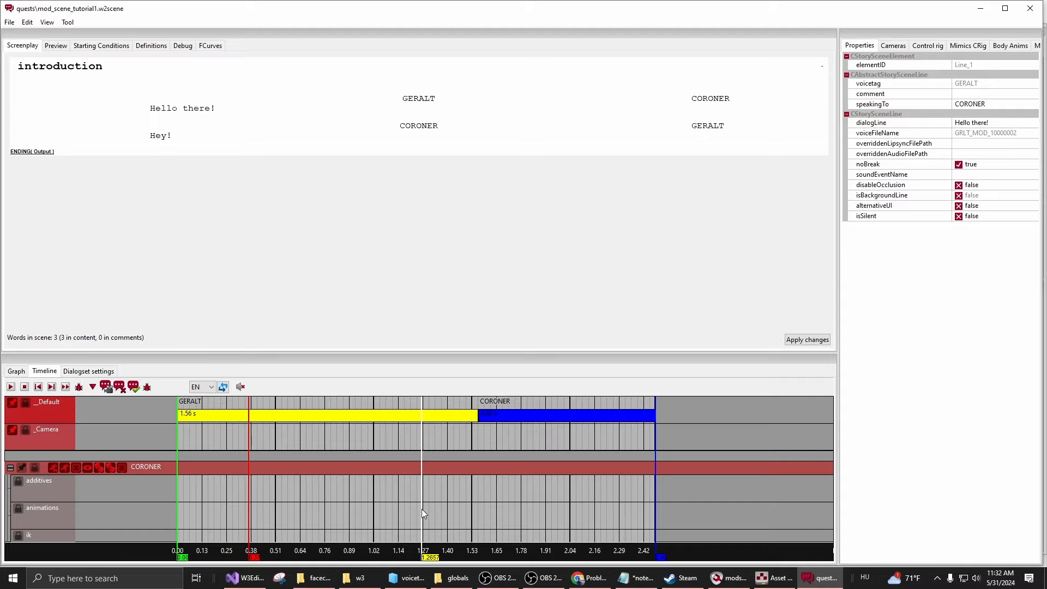
left_click(519, 418)
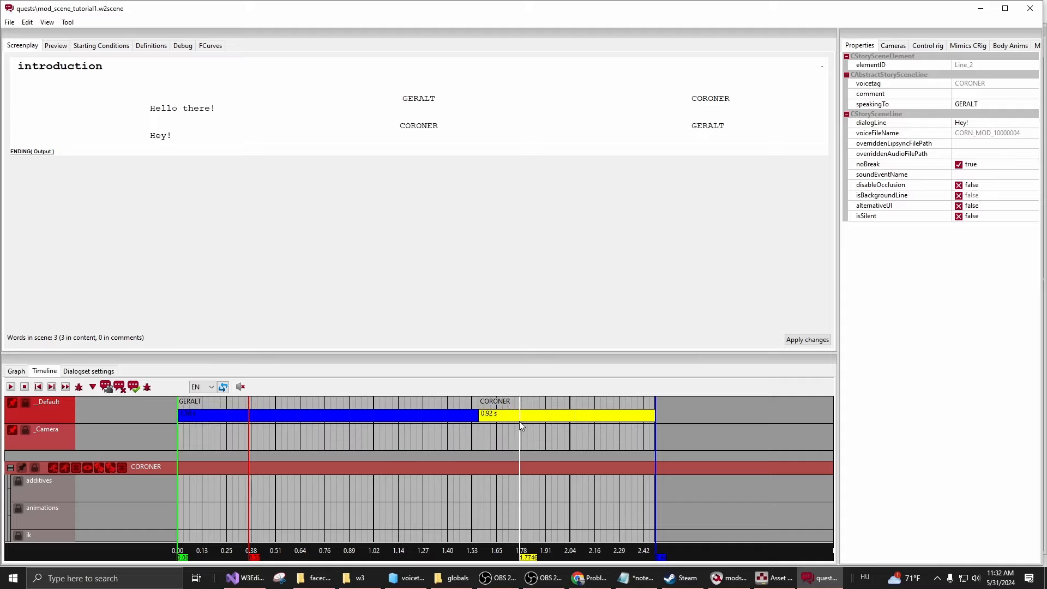
left_click(402, 418)
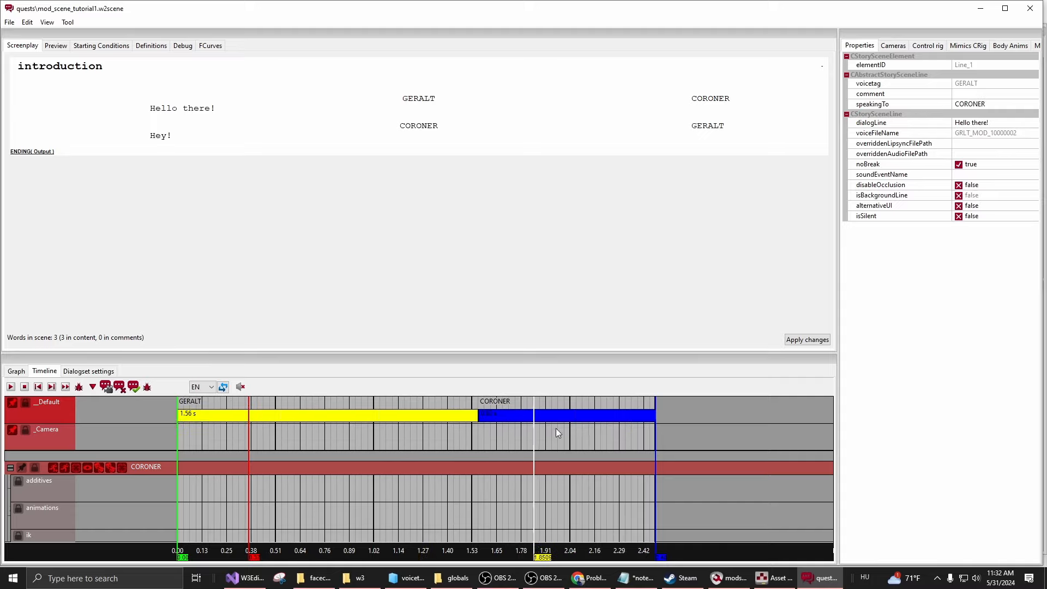
Show the scene preview and use the free camera to frame both characters facing each other from the side.
left_click(57, 47)
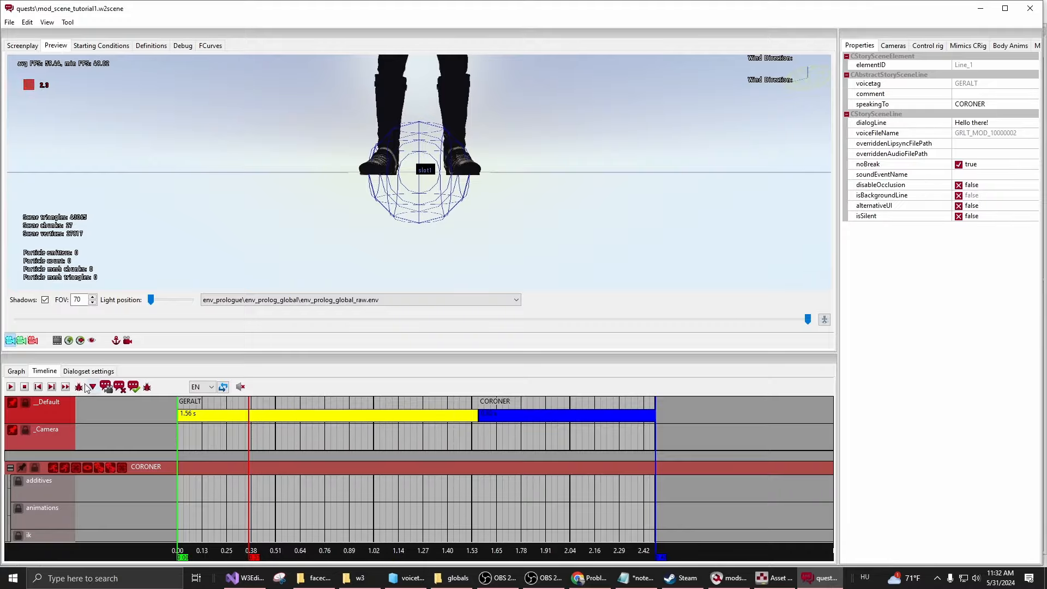
left_click(22, 340)
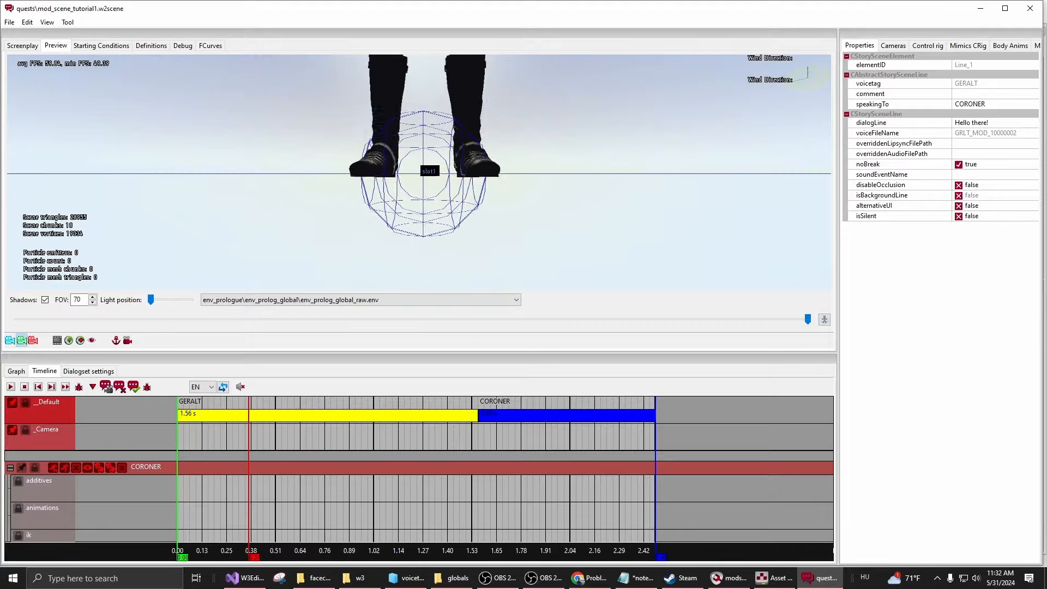
left_click_drag(419, 172, 419, 197)
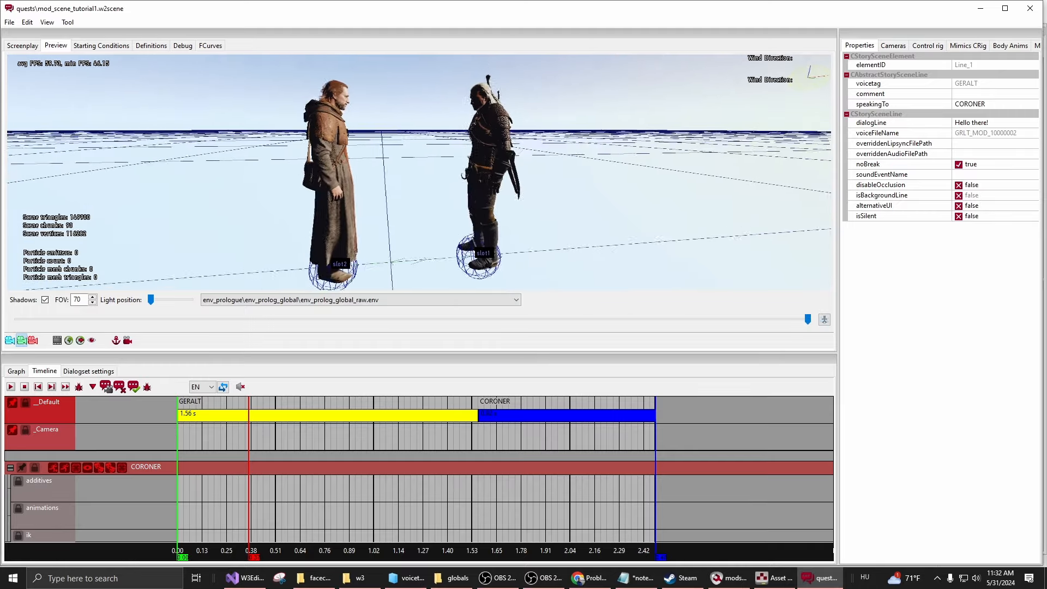
right_click_drag(419, 196, 414, 205)
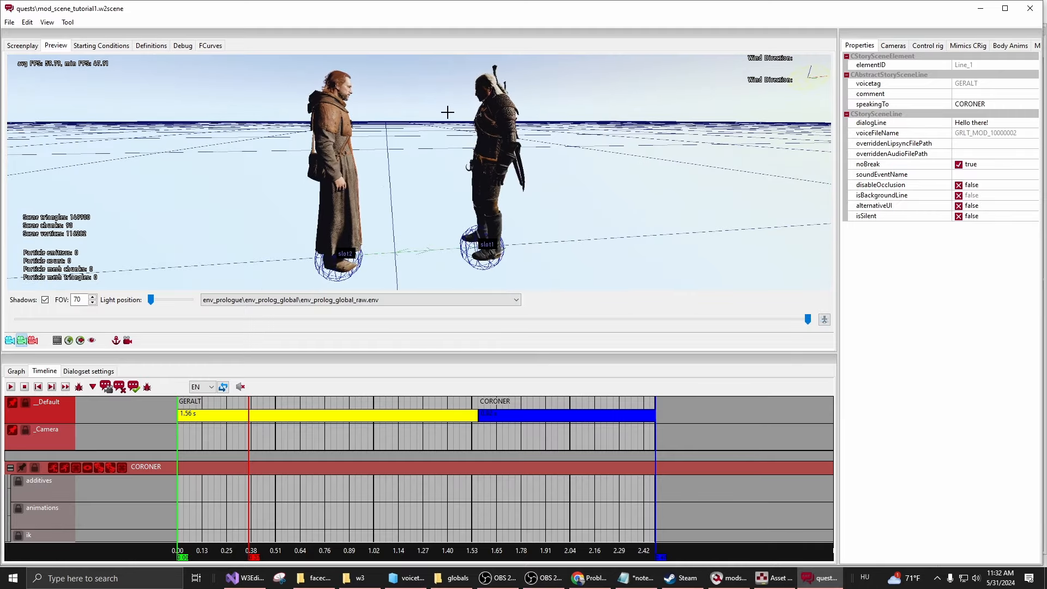
mouse_move(487, 244)
right_mouse_down()
mouse_move(518, 246)
mouse_move(504, 246)
right_mouse_up()
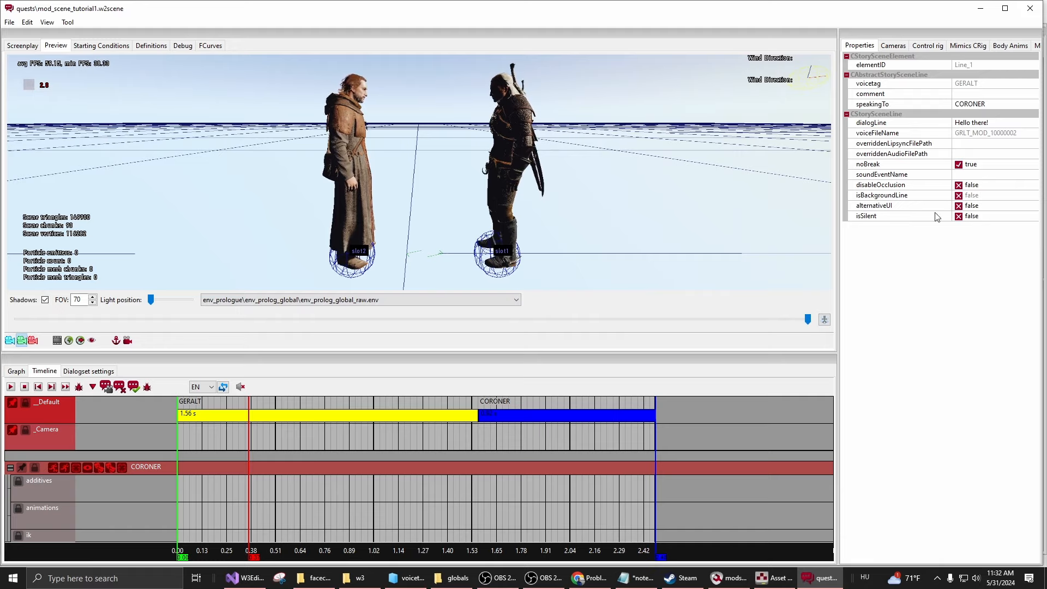
Play and stop the introduction section in the preview, and review its screenplay lines.
left_click(11, 387)
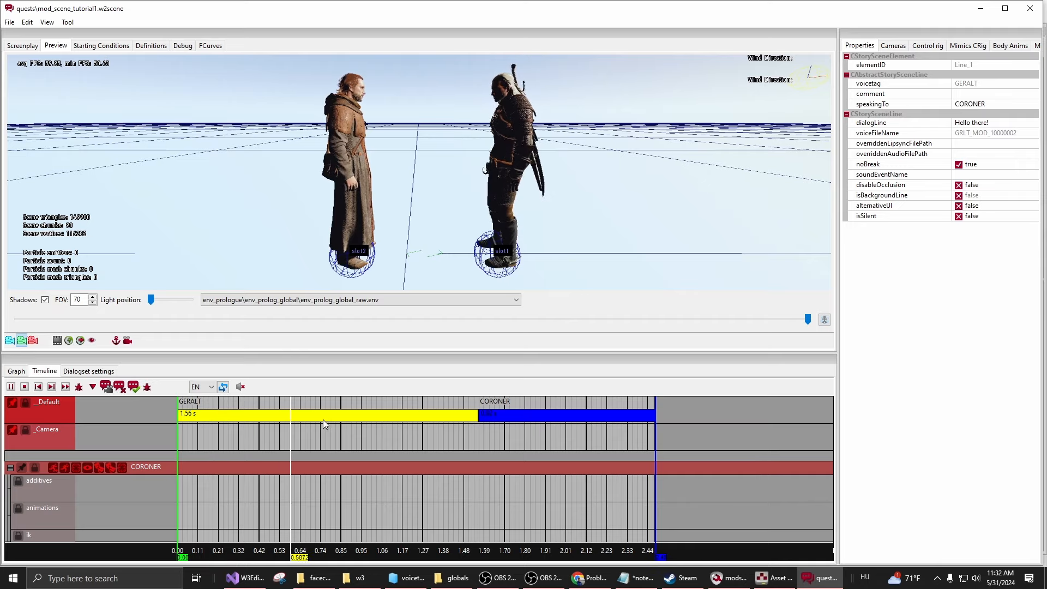
left_click(24, 387)
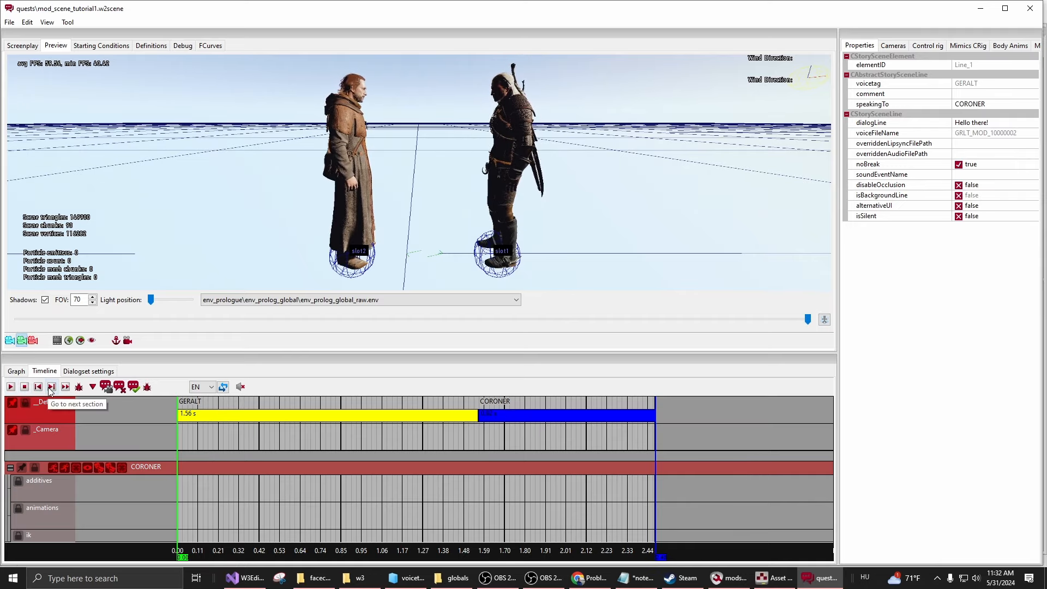
left_click(25, 46)
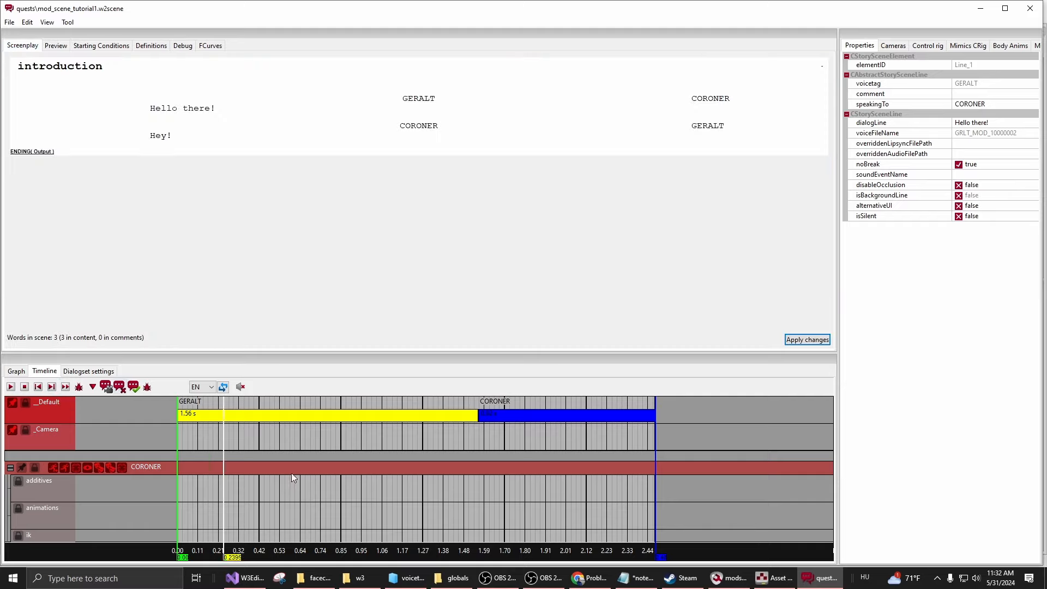
left_click(57, 46)
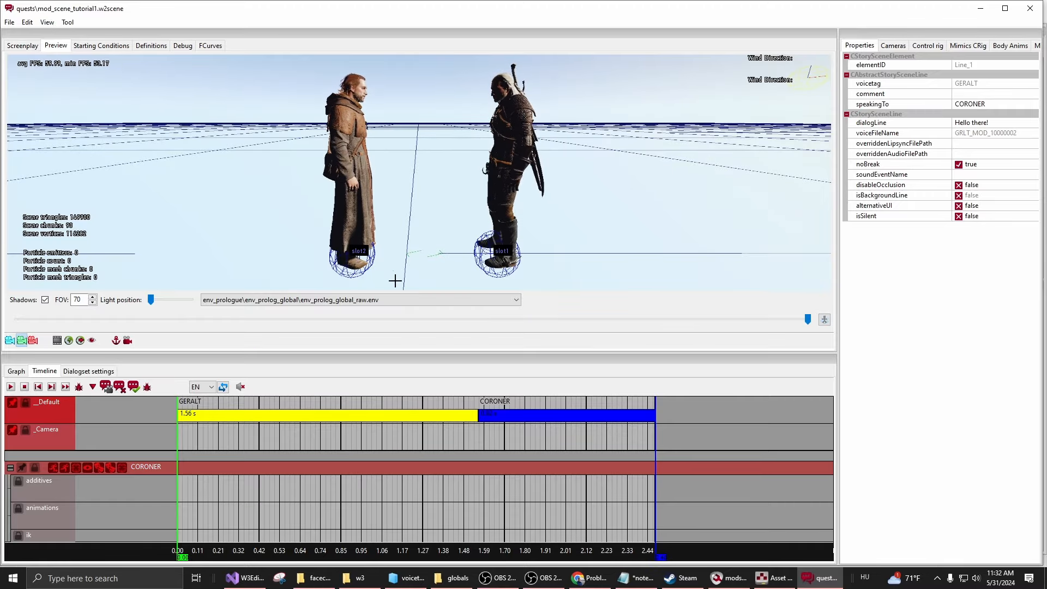
left_click(51, 387)
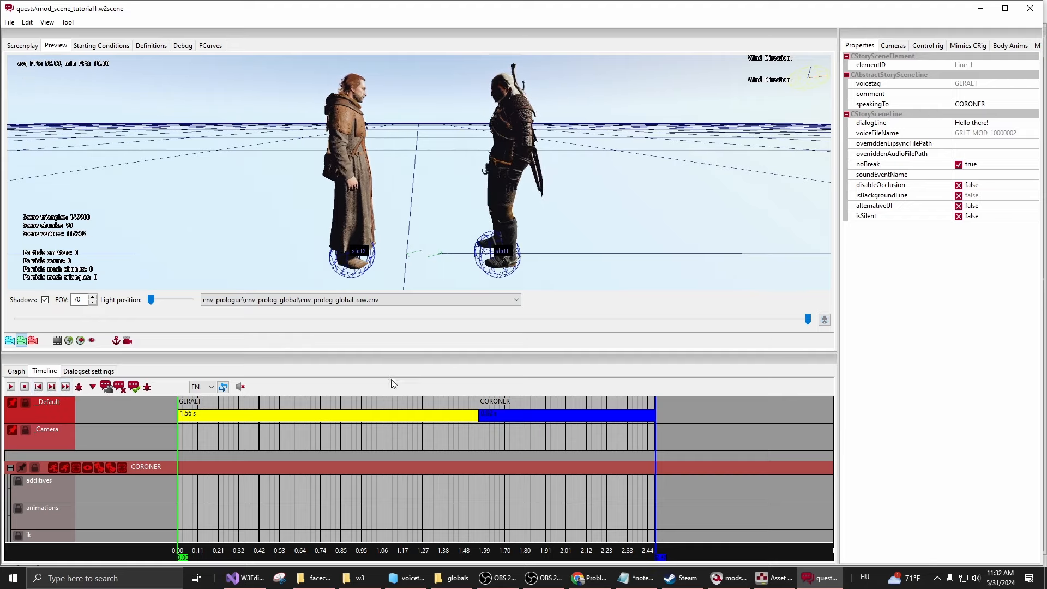
left_click(631, 436)
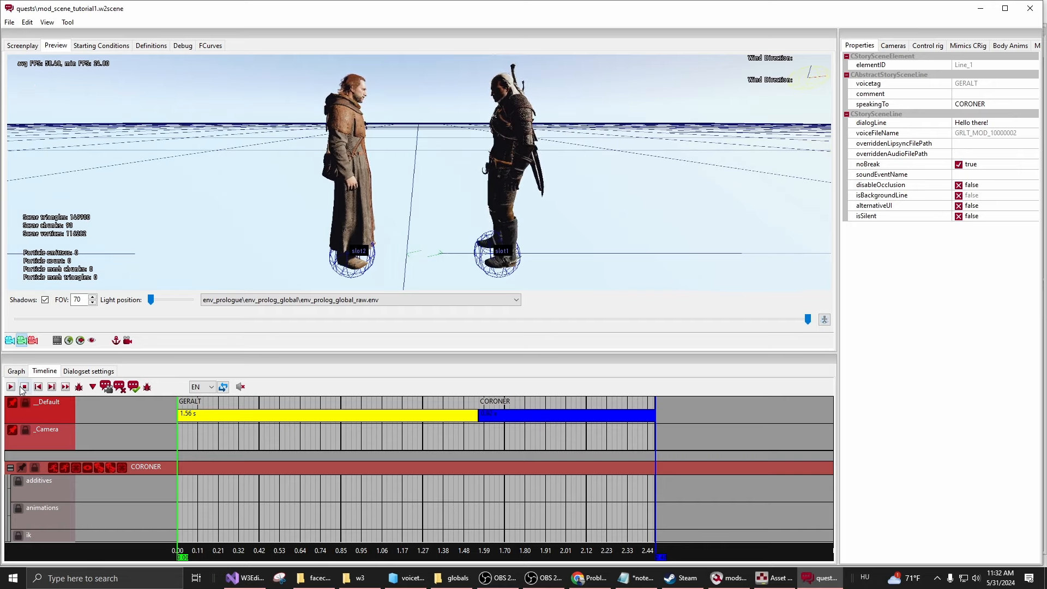
Collapse CORONER's track group, expand GERALT's, and select GERALT's animations track.
left_click(10, 468)
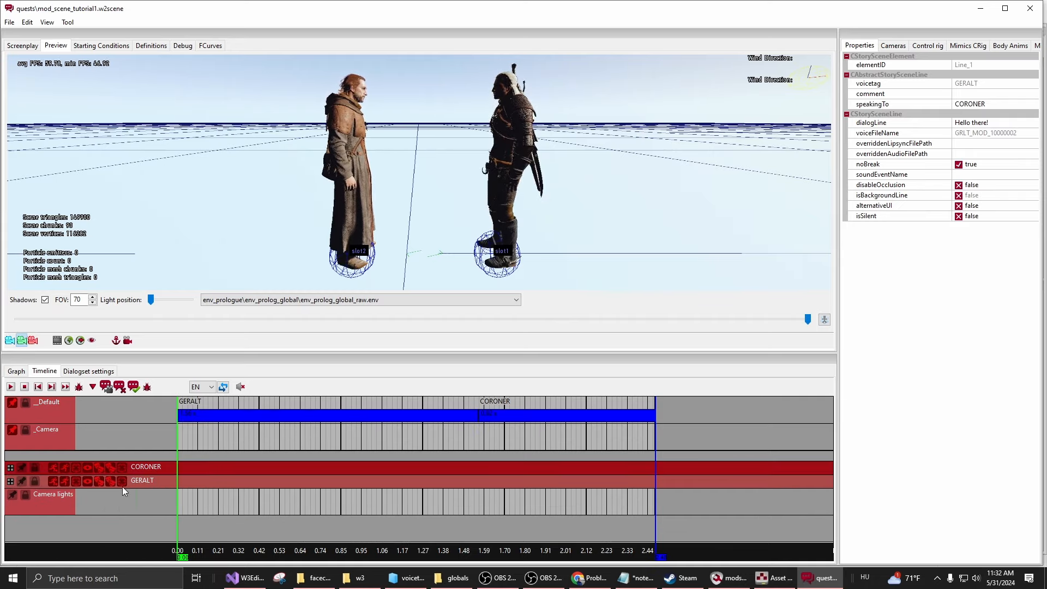
left_click(9, 481)
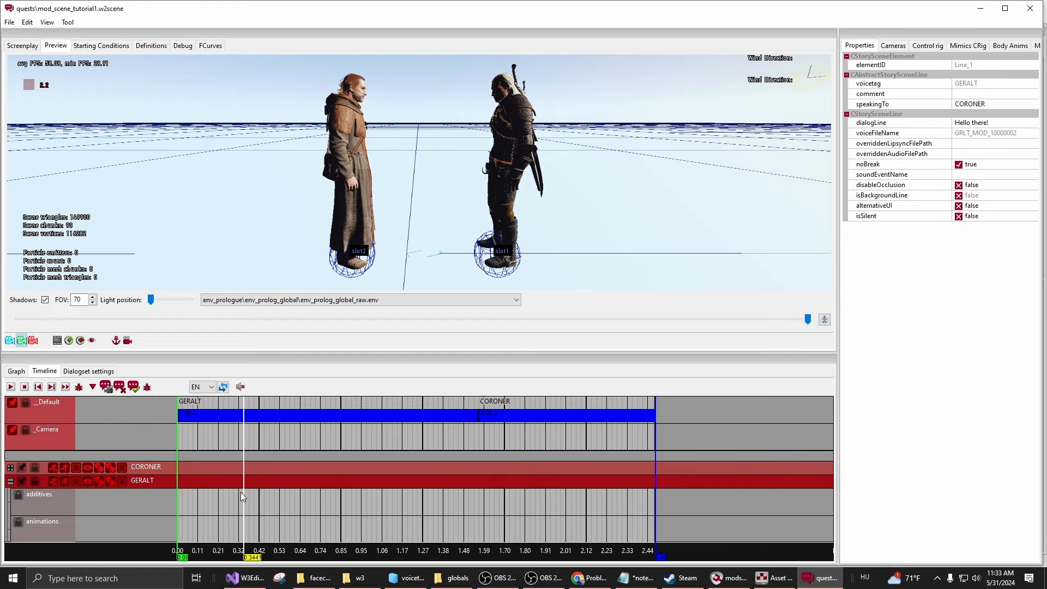
scroll(241, 492, "down", 1)
middle_click_drag(233, 524, 234, 506)
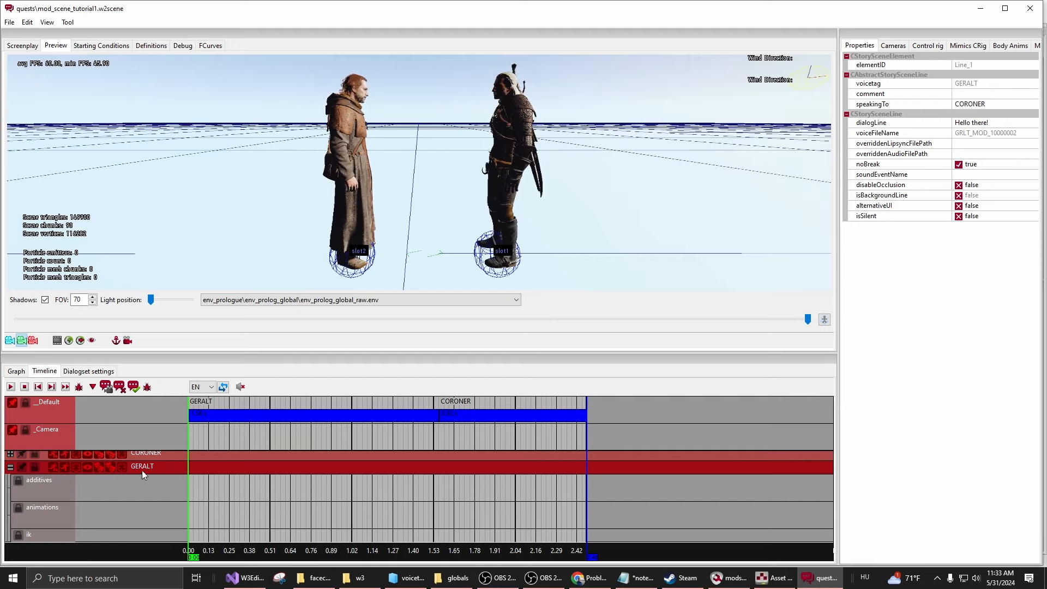
scroll(122, 503, "down", 2)
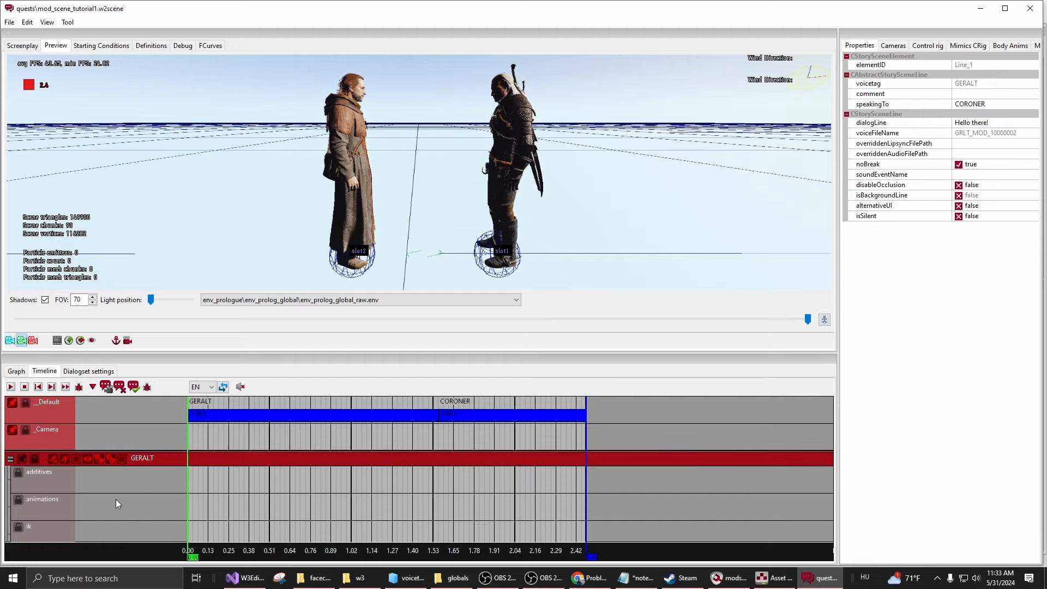
left_click(53, 506)
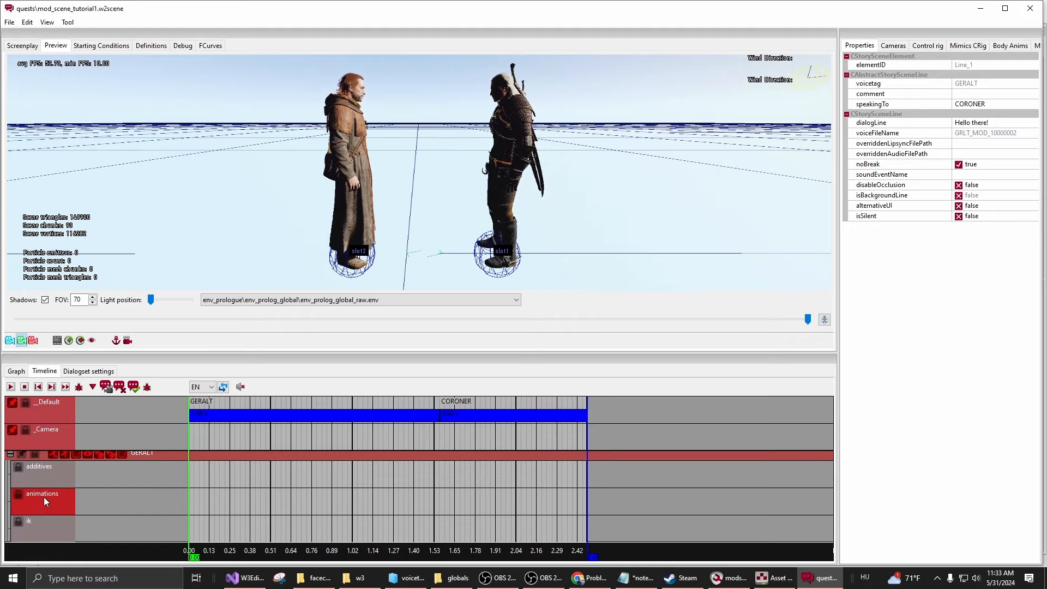
right_click(203, 503)
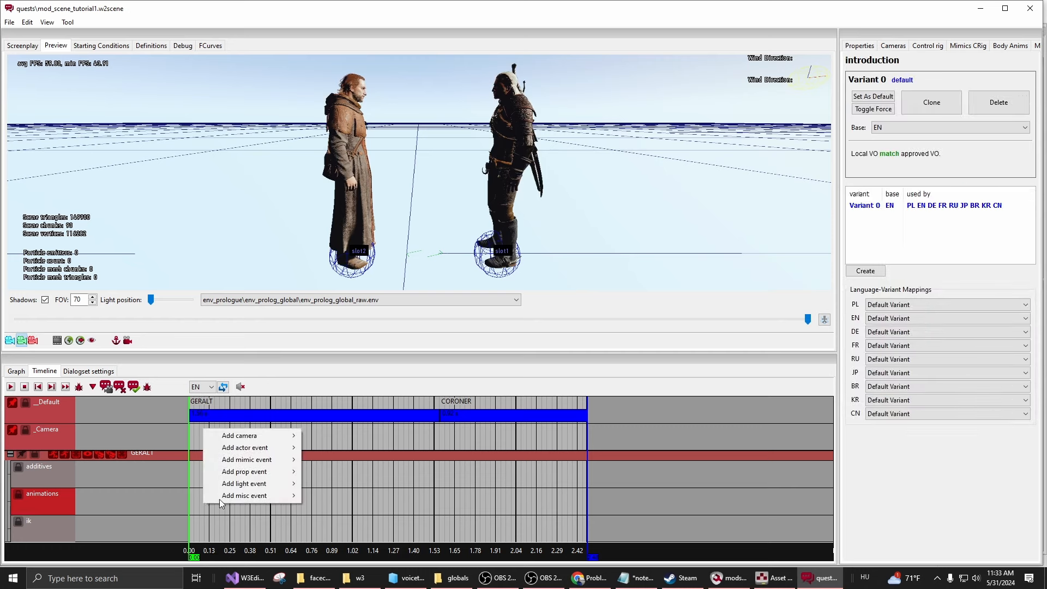
mouse_move(274, 438)
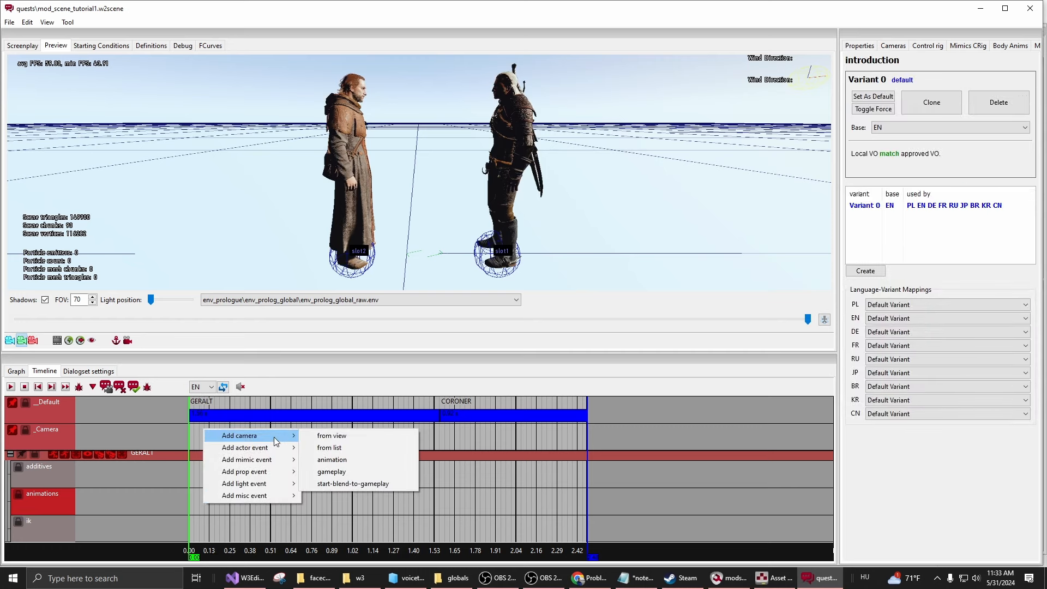
left_click(50, 499)
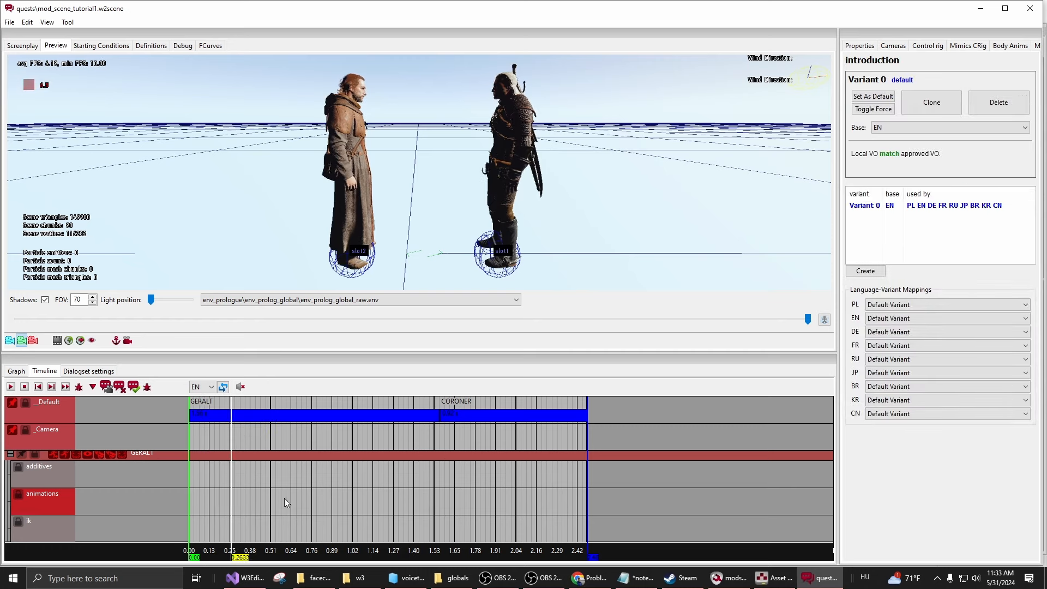
Start adding an actor animation event to GERALT's animations track, using the Gesture category.
right_click(202, 505)
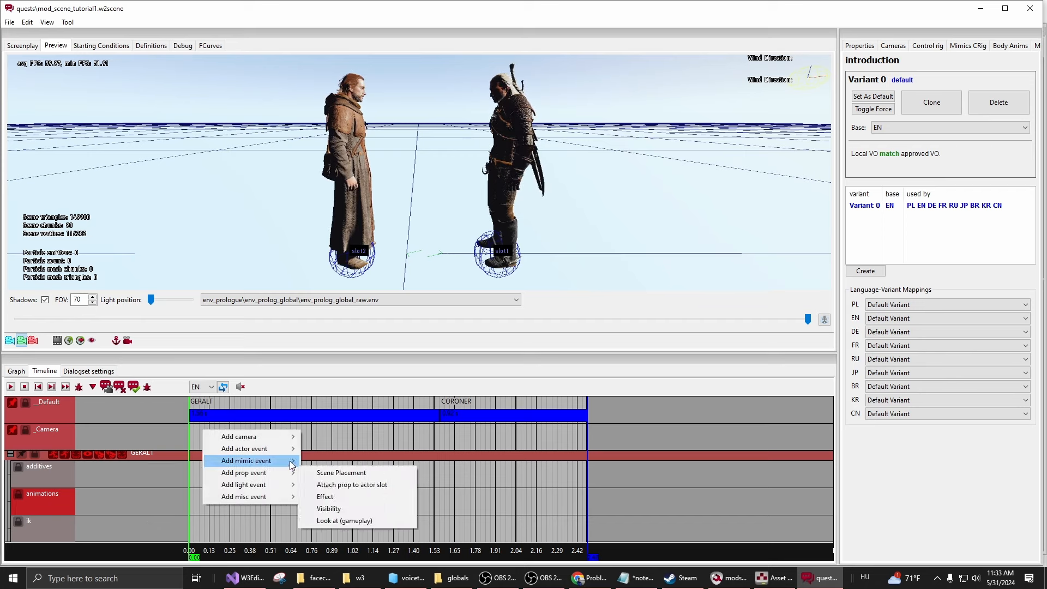
mouse_move(287, 450)
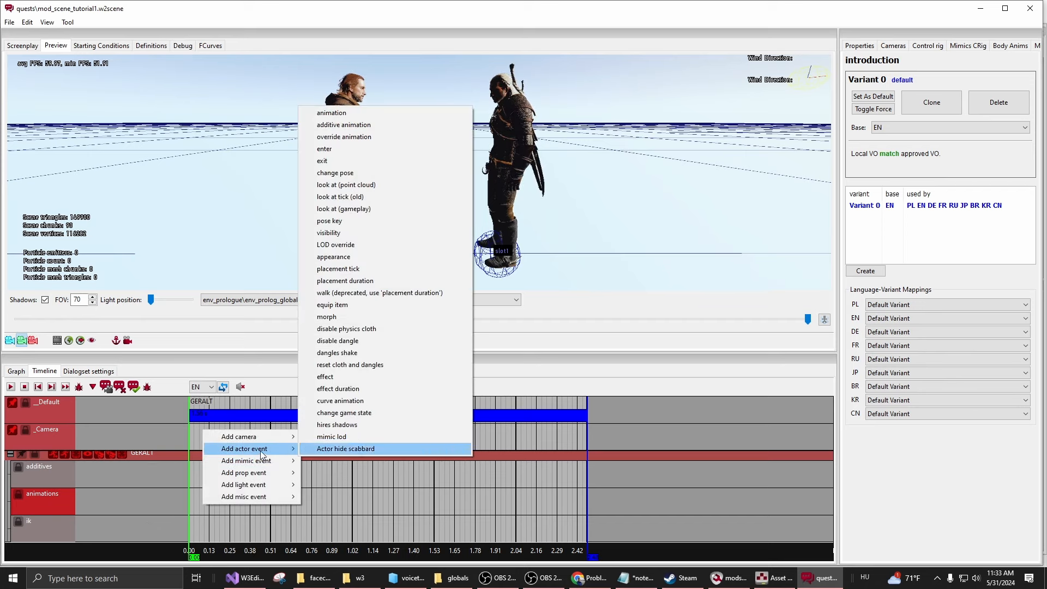
left_click(359, 113)
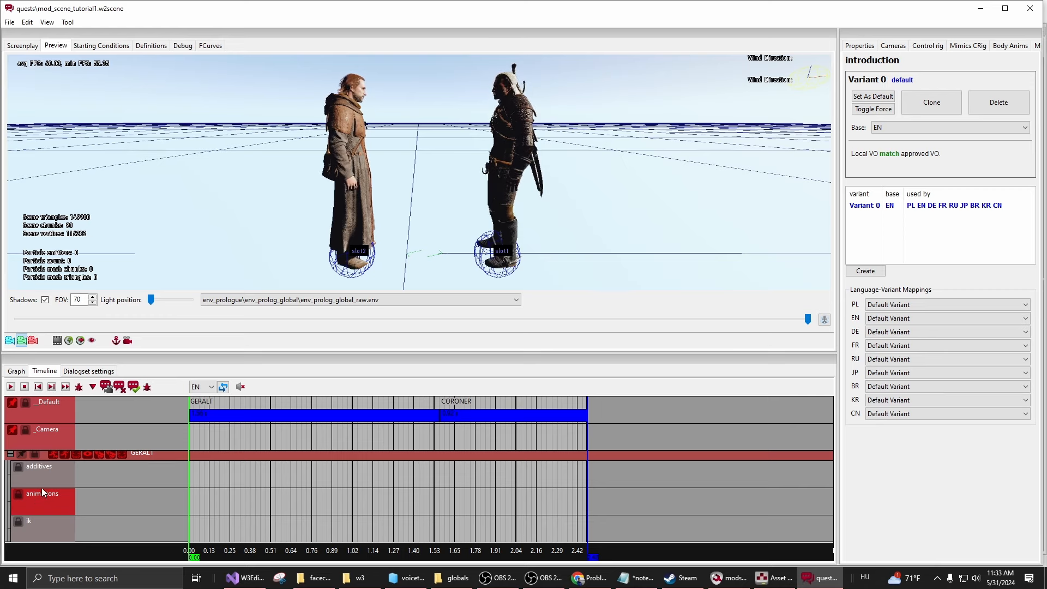
right_click(44, 503)
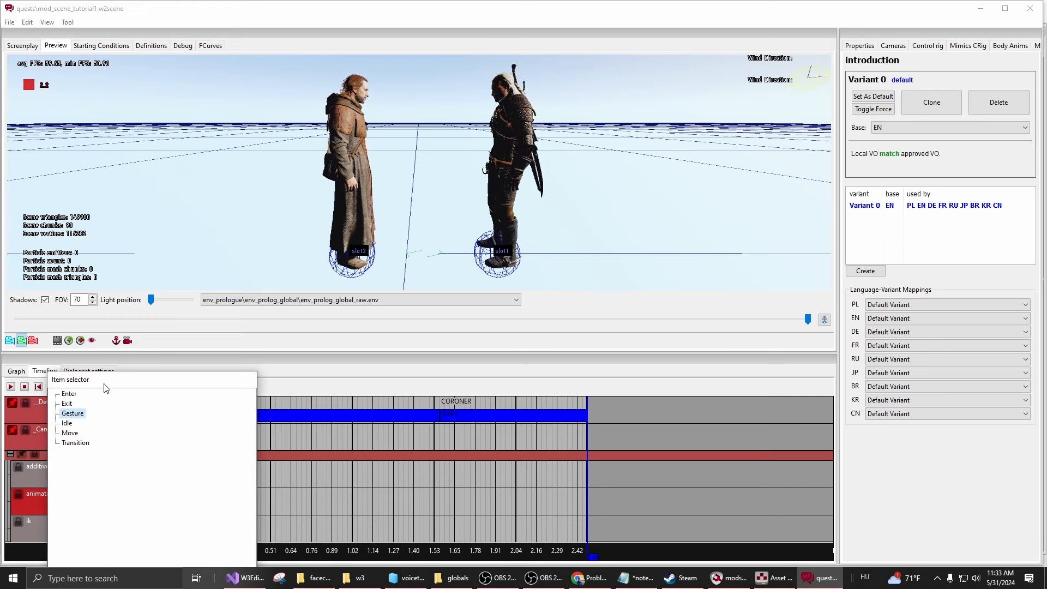
left_click_drag(106, 385, 216, 320)
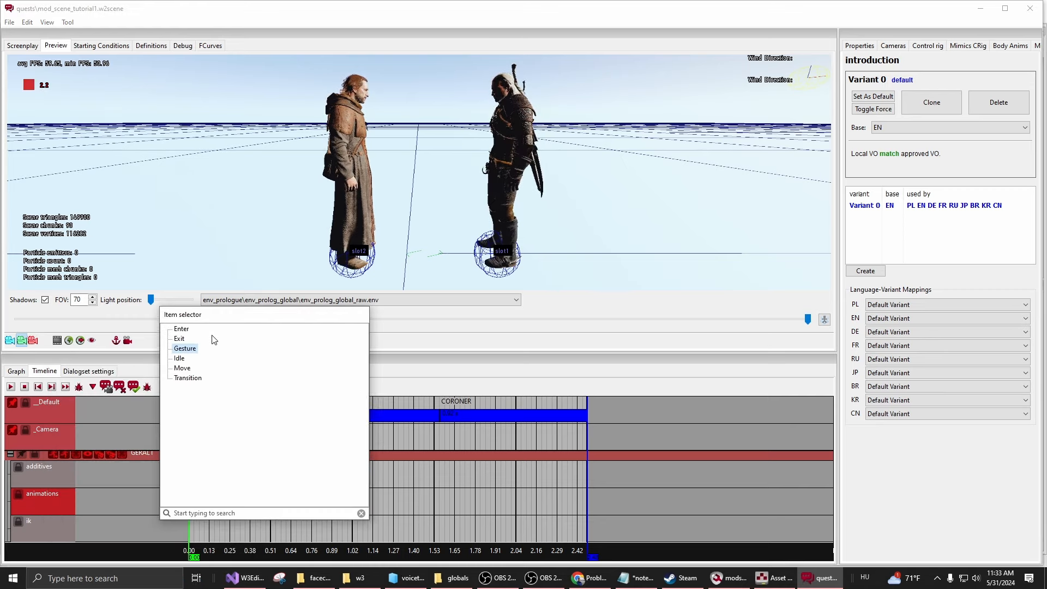
double_click(188, 351)
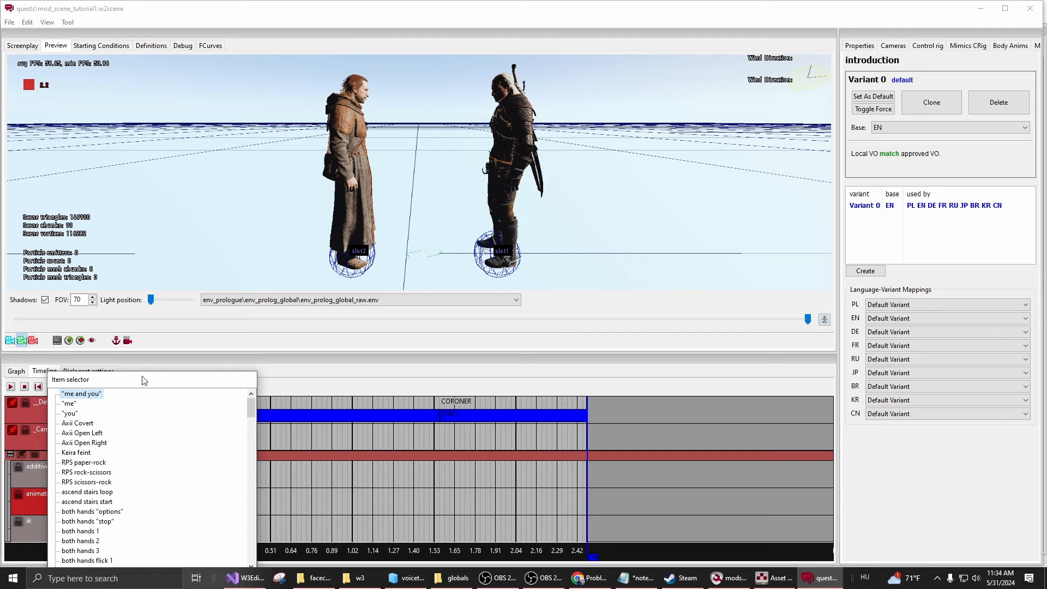
Choose the "you" gesture from the list as GERALT's animation at the start of the section.
left_click_drag(144, 380, 393, 232)
scroll(362, 335, "down", 20)
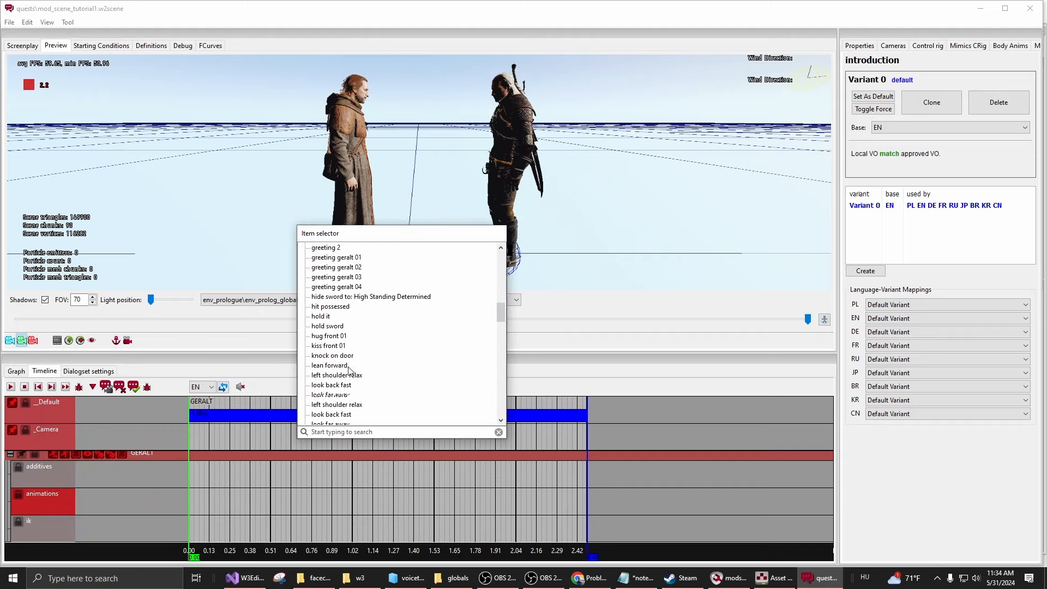
scroll(352, 368, "up", 20)
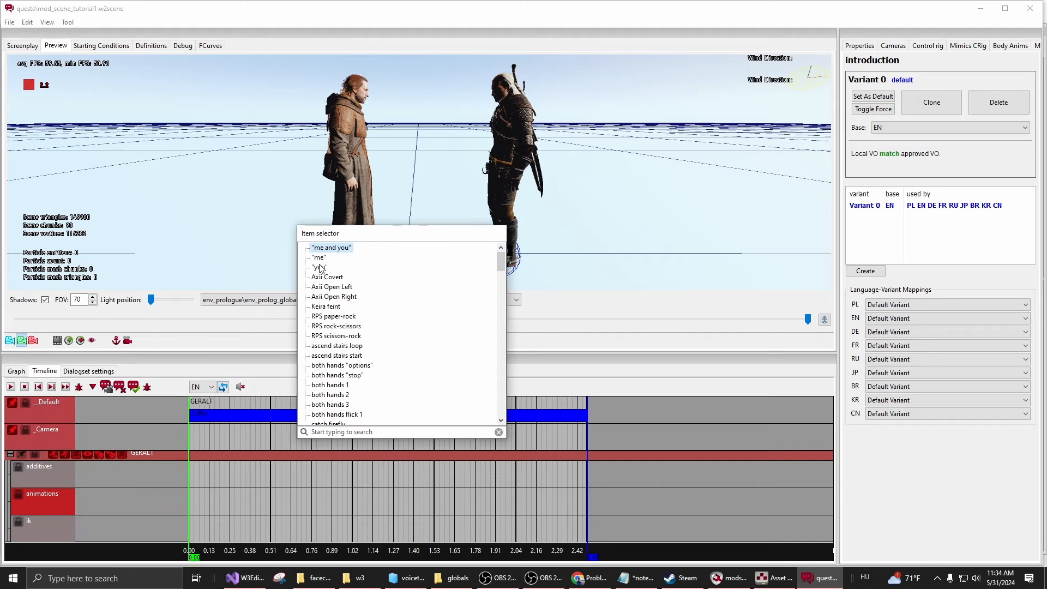
left_click(321, 268)
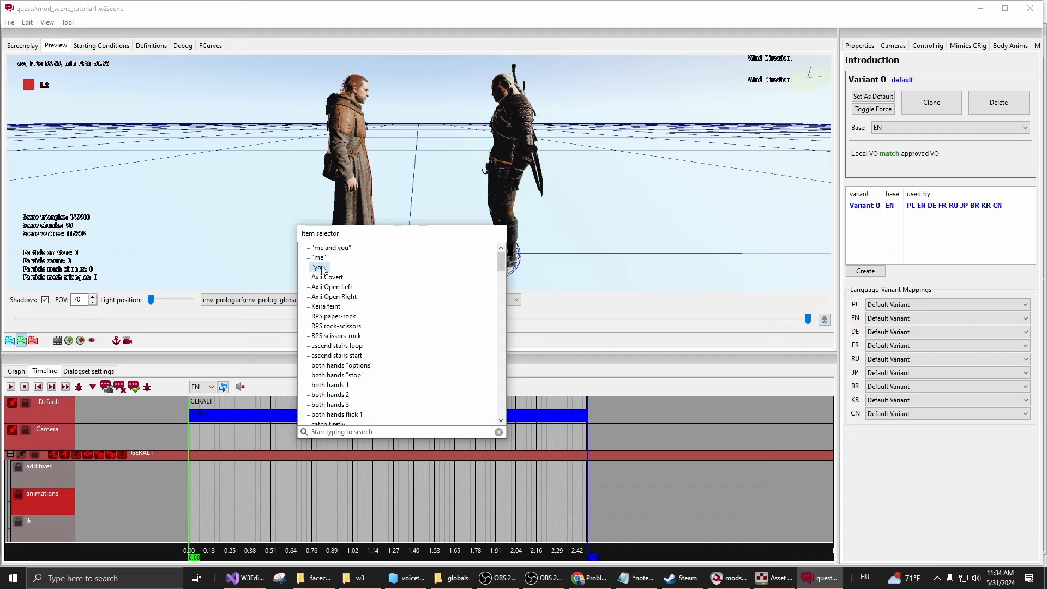
double_click(321, 268)
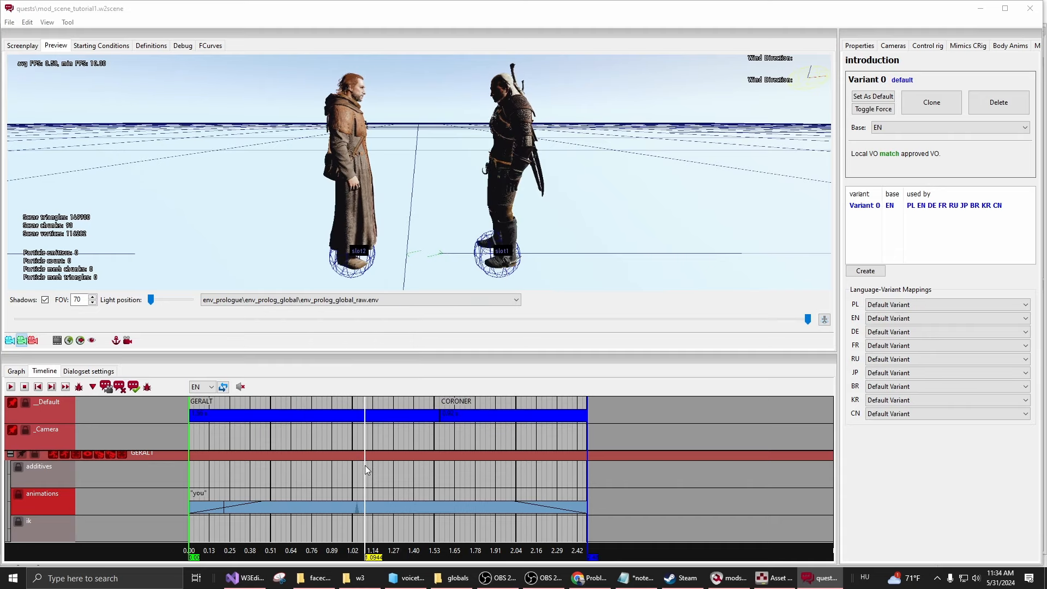
Select GERALT's "you" animation event and open the animation browser from its animationName property.
left_click(573, 509)
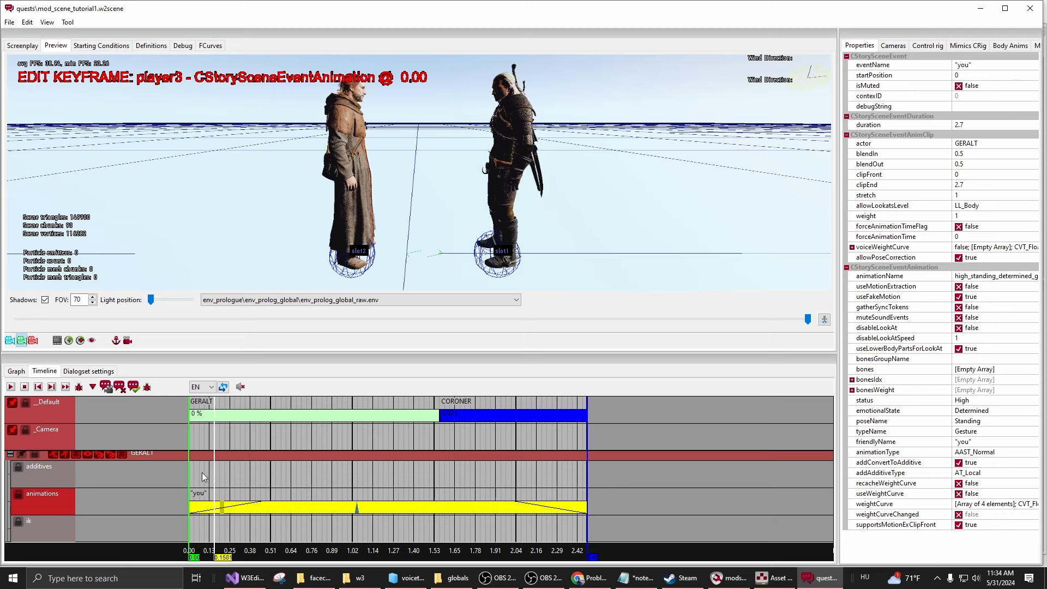
left_click(11, 386)
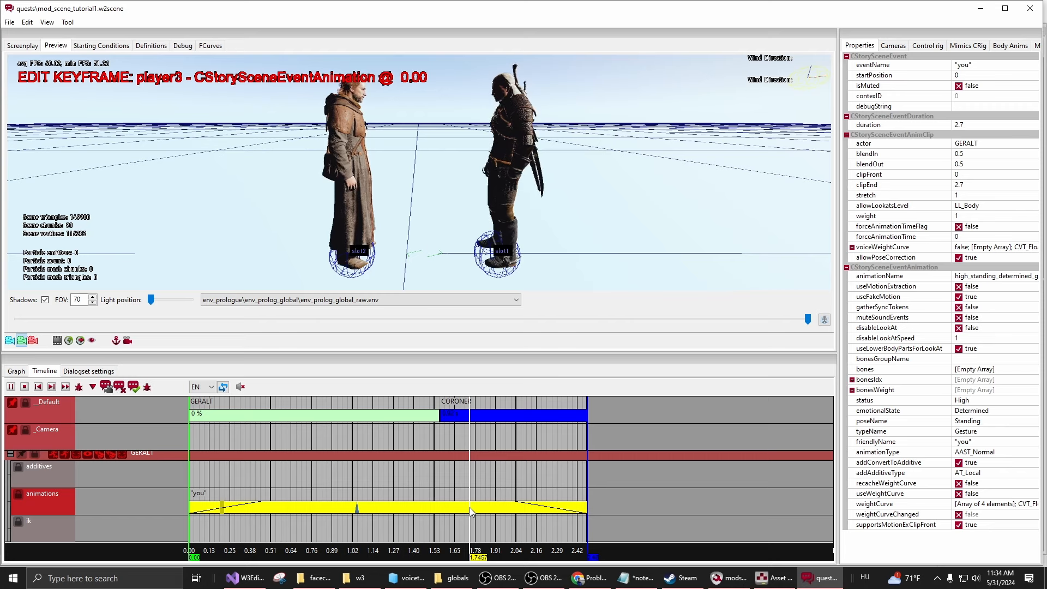
right_click(498, 501)
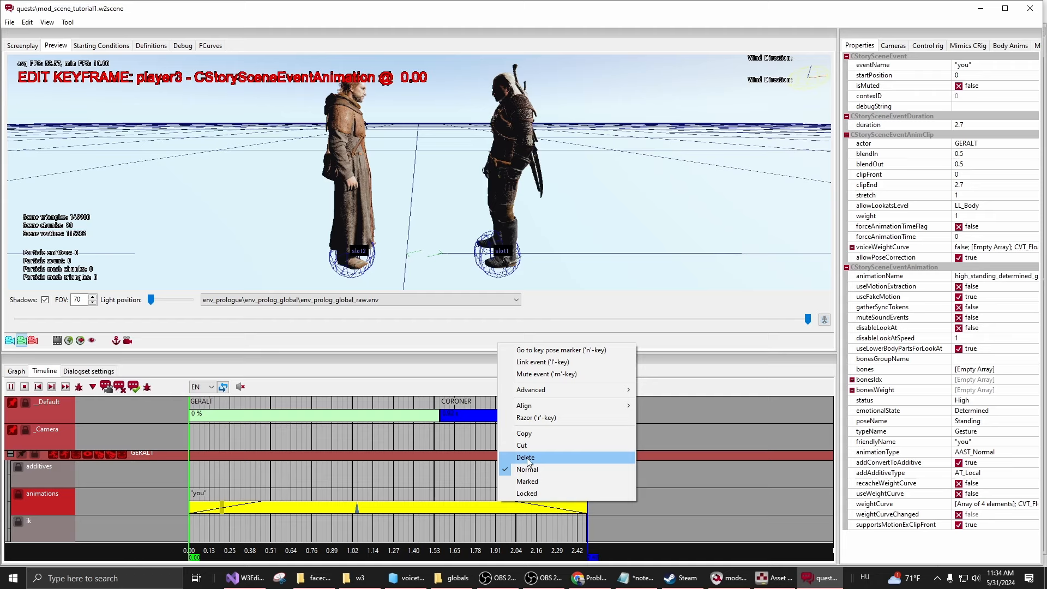
left_click(1016, 278)
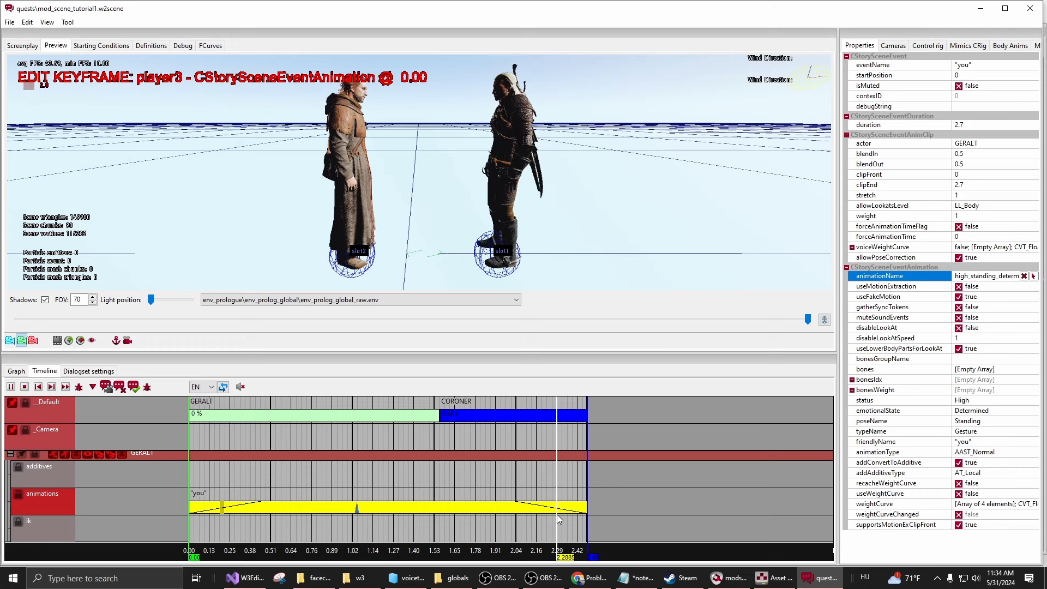
left_click(1034, 276)
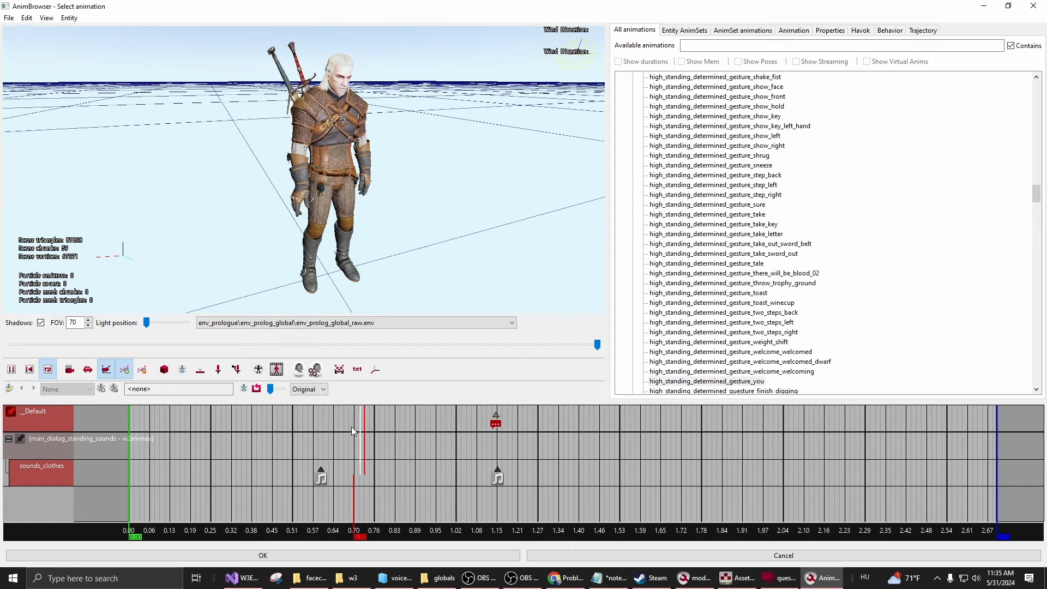
Browse the man_dialog_standing animations, previewing high_standing_determined_idle and high_standing_determined_to_chamberlain_respectful_bow.
scroll(753, 272, "down", 5)
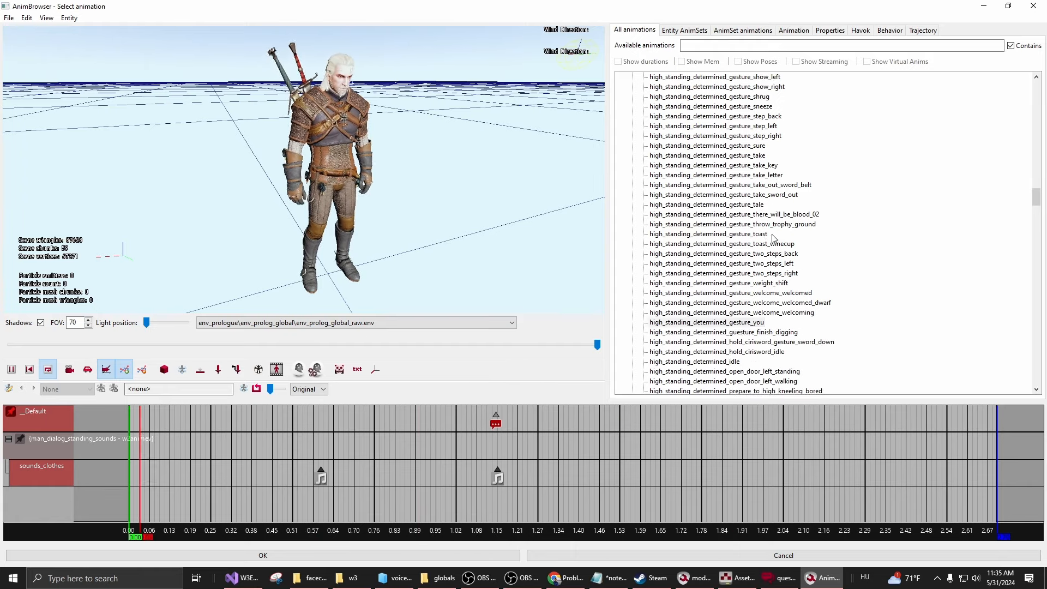
left_click(731, 274)
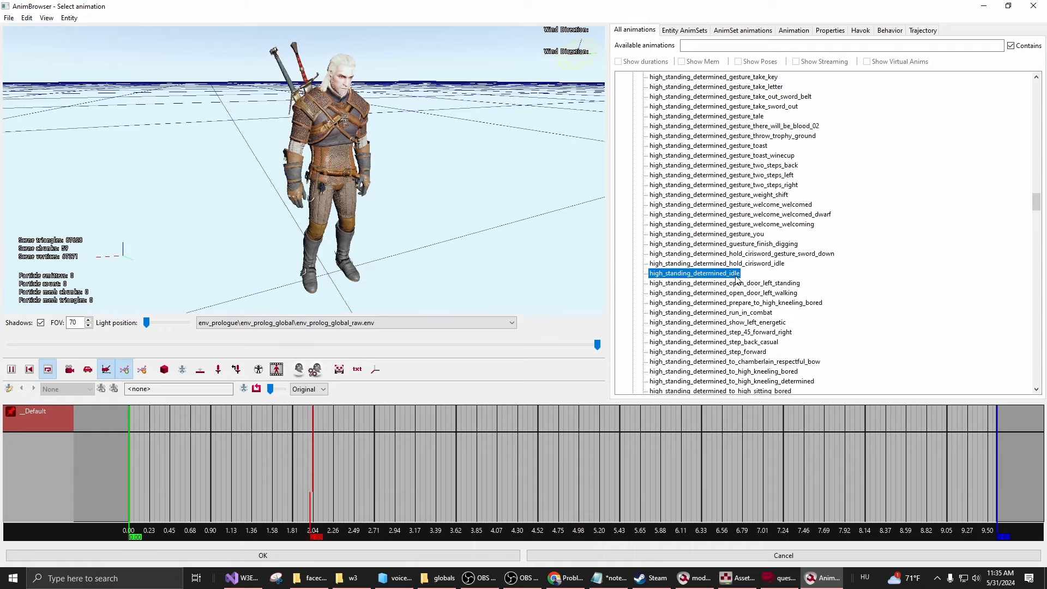
scroll(739, 251, "down", 3)
left_click(747, 272)
scroll(750, 273, "down", 2)
scroll(758, 278, "up", 13)
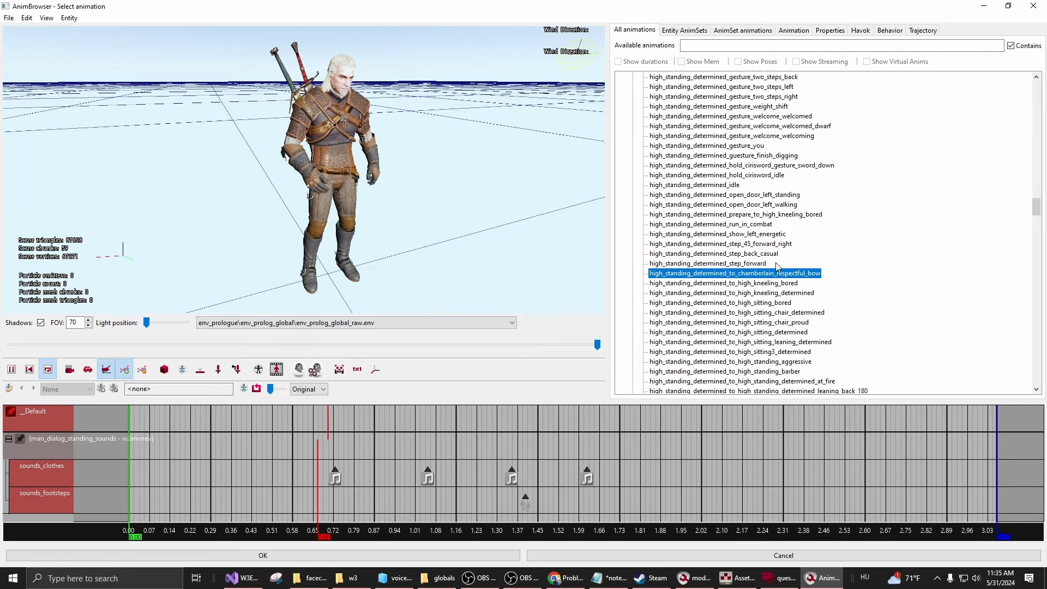
scroll(768, 278, "up", 20)
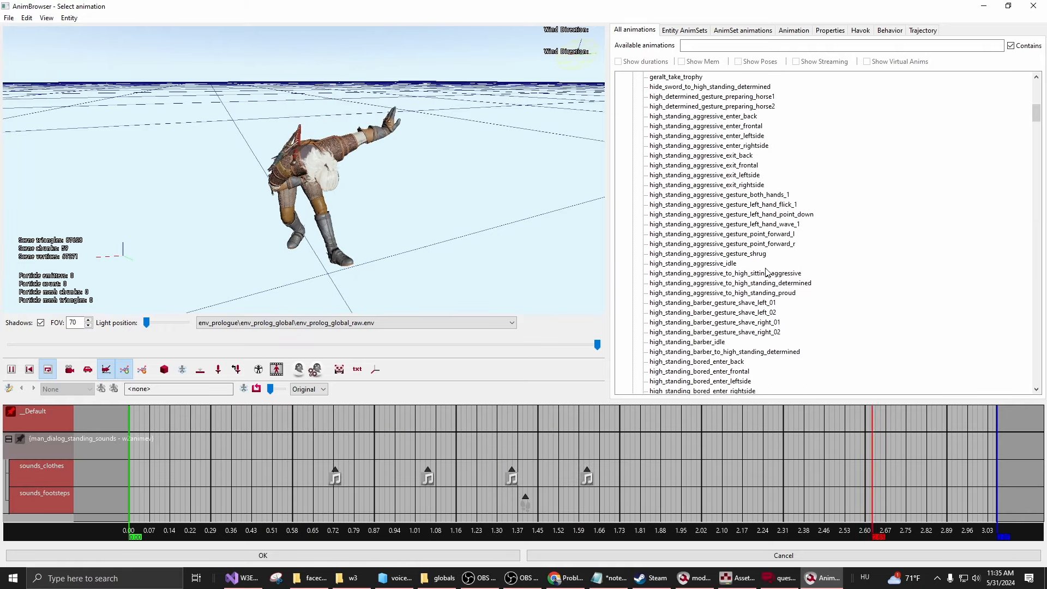
scroll(766, 269, "down", 5)
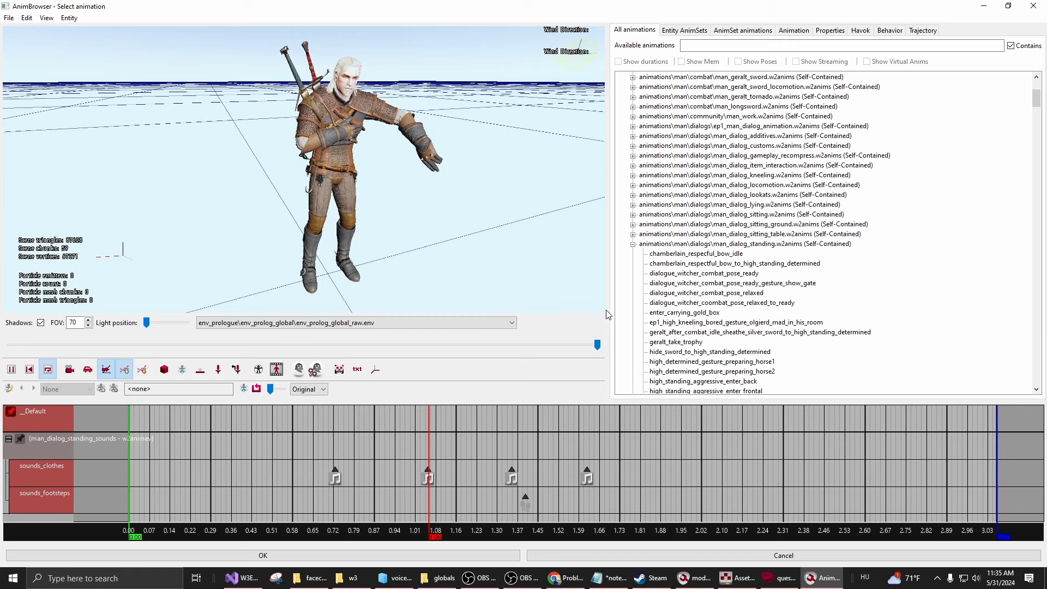
Collapse the man_dialog_standing set, look through the other animation sets, and expand man_geralt_exploration.
left_click(634, 245)
scroll(744, 288, "up", 5)
left_click(743, 193)
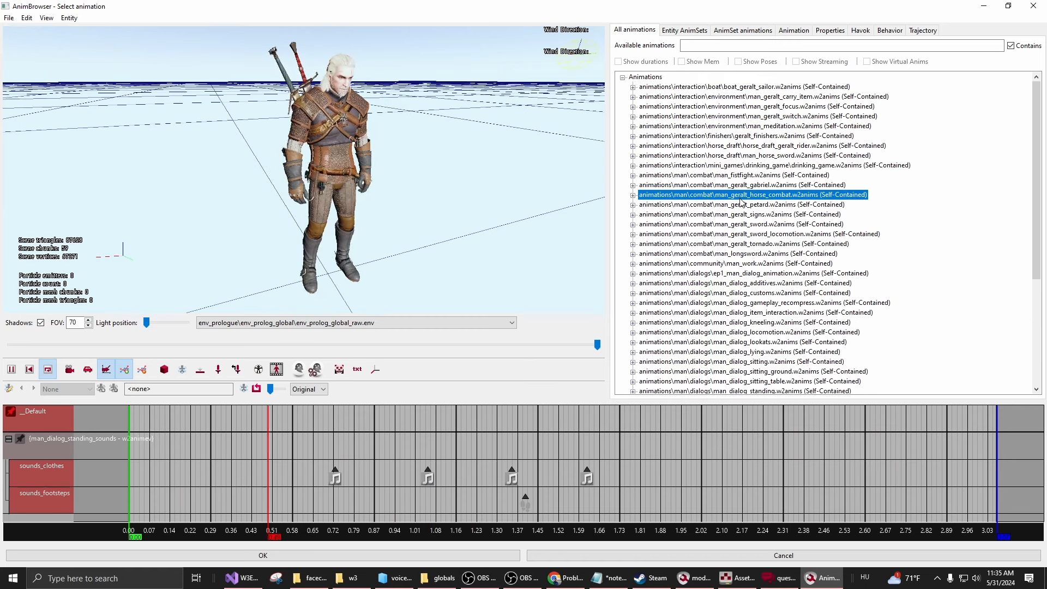
left_click(785, 165)
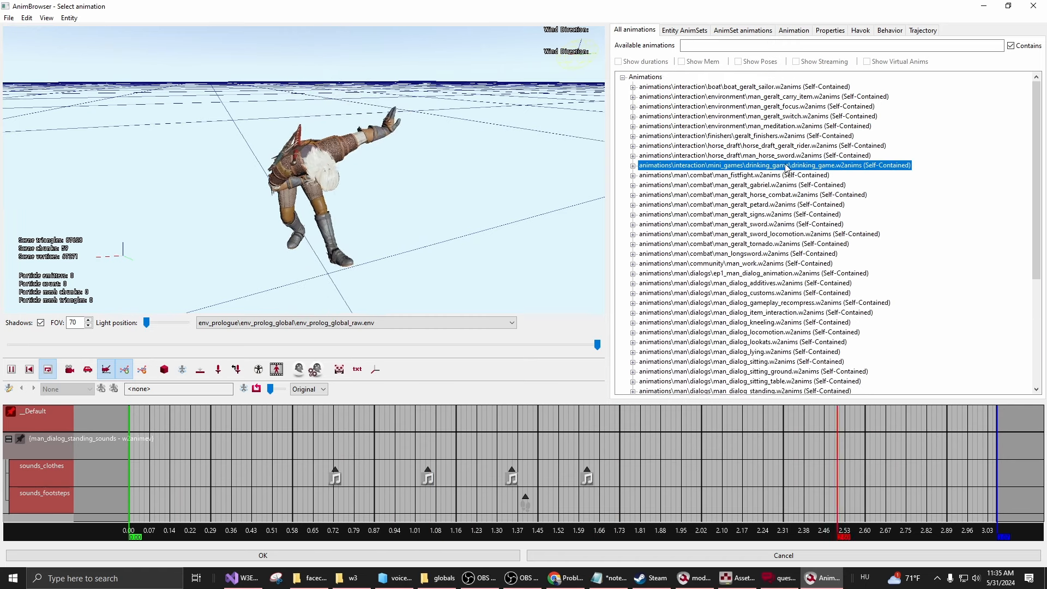
key("Up")
key("Up")
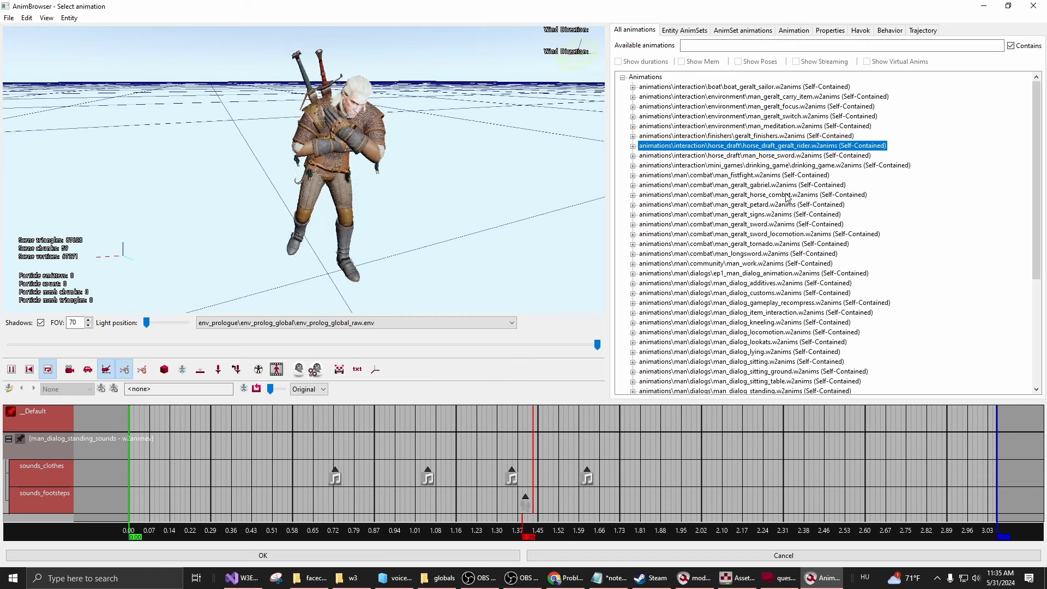
left_click(746, 107)
scroll(704, 109, "down", 6)
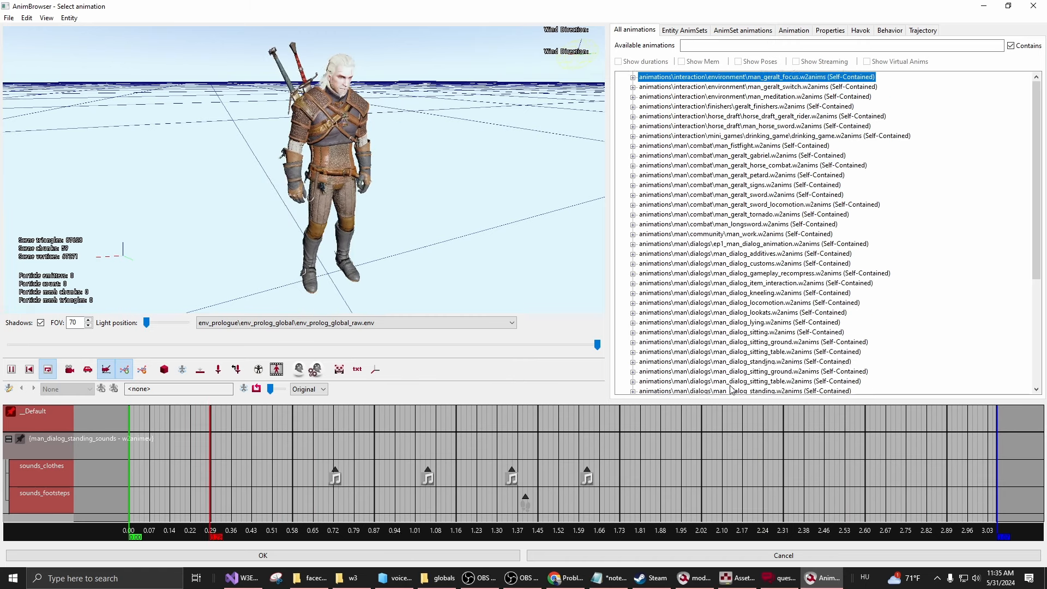
left_click(770, 275)
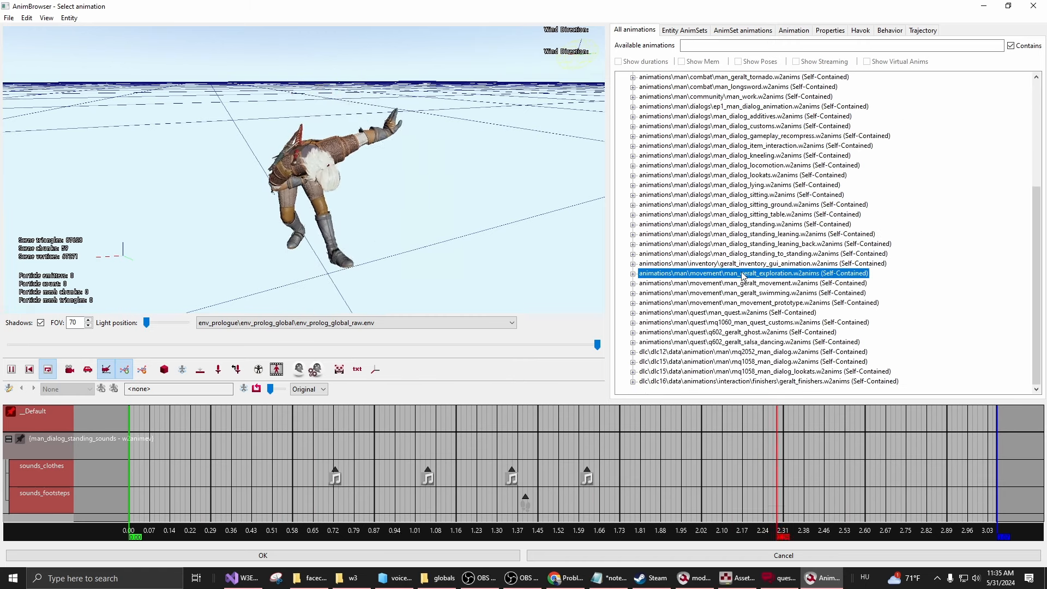
double_click(743, 273)
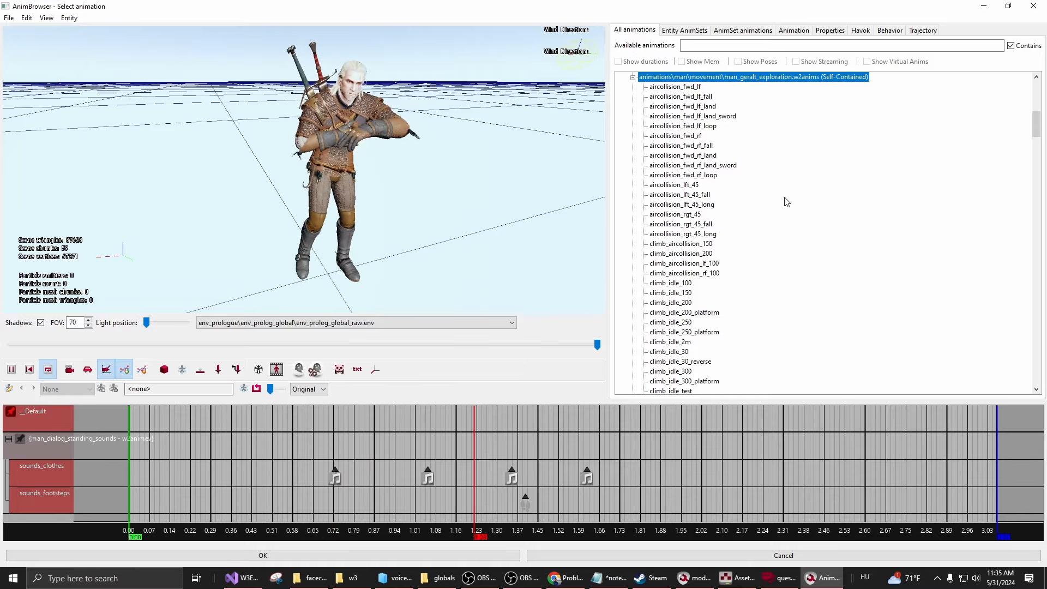
Preview the aircollision and climb animations of the man_geralt_exploration set one after another, and collapse the set.
left_click(679, 136)
key("Down")
key("Down")
key("Down")
key("Down")
key("Down")
key("Down")
key("Down")
key("Down")
key("Down")
key("Down")
key("Down")
key("Down")
key("Down")
key("Down")
key("Down")
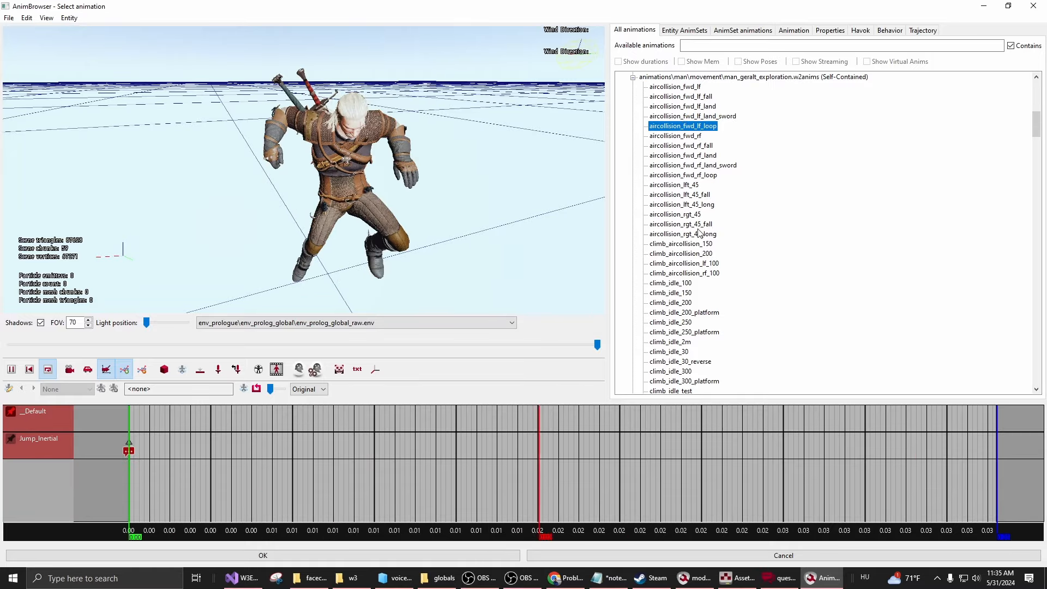
left_click(633, 77)
Search the animations for "wave" and assign high_standing_aggressive_gesture_left_hand_wave_1 to GERALT's animation event.
left_click(884, 45)
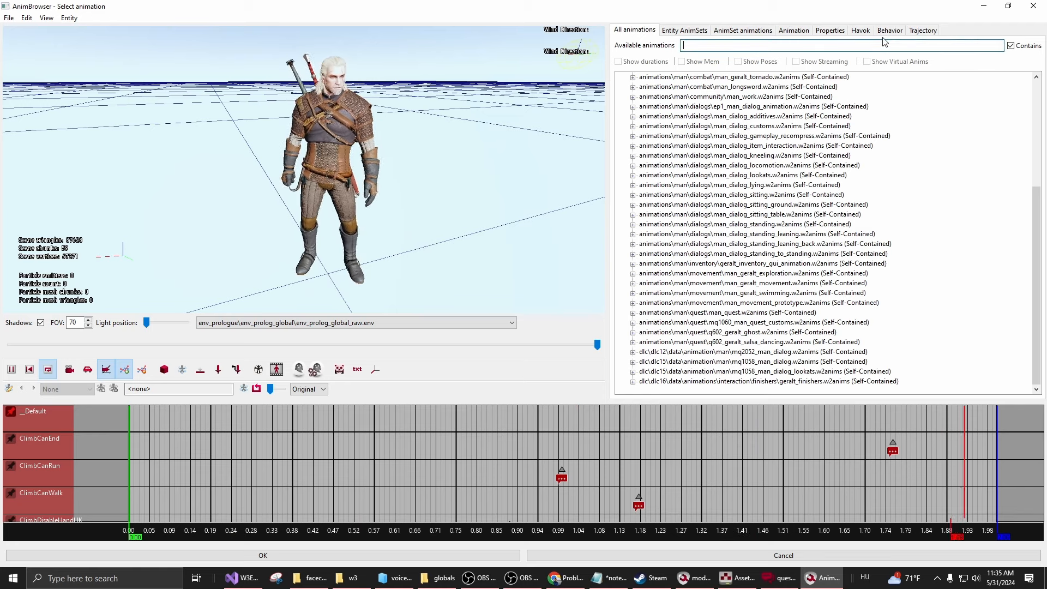
type("wave")
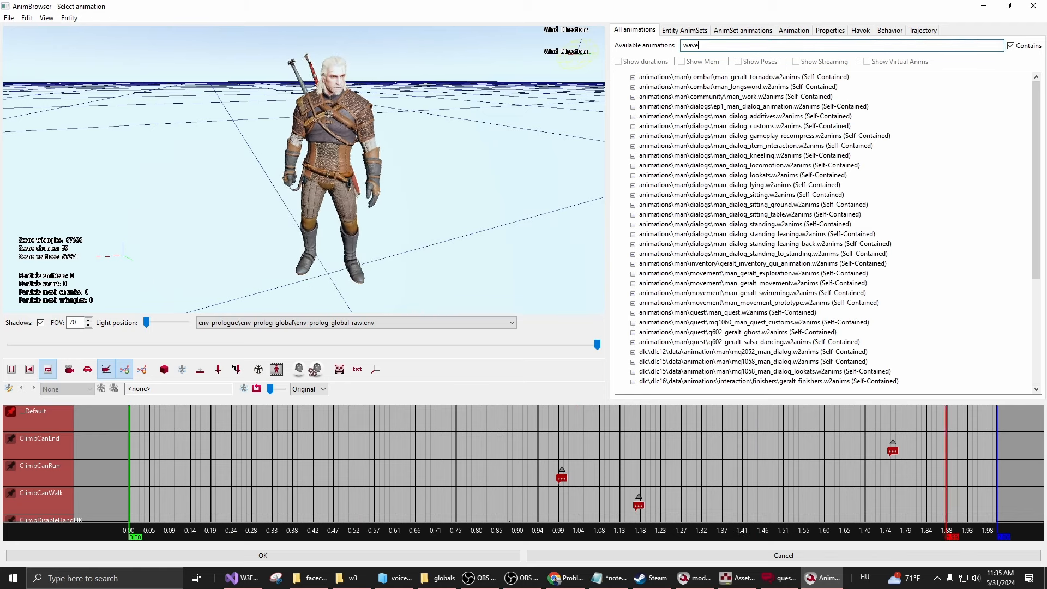
key("Return")
left_click(759, 100)
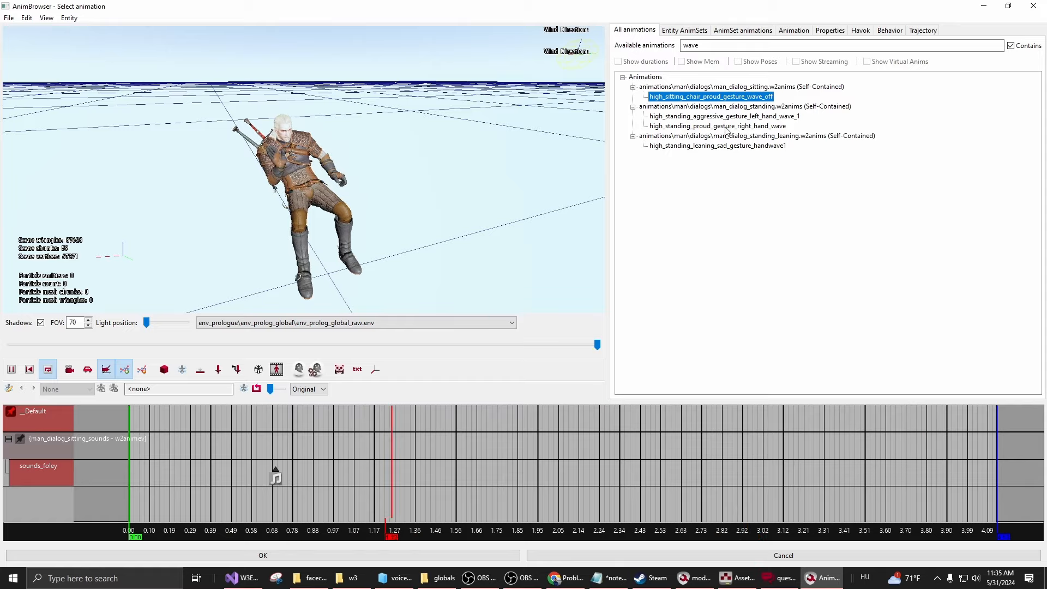
left_click(752, 117)
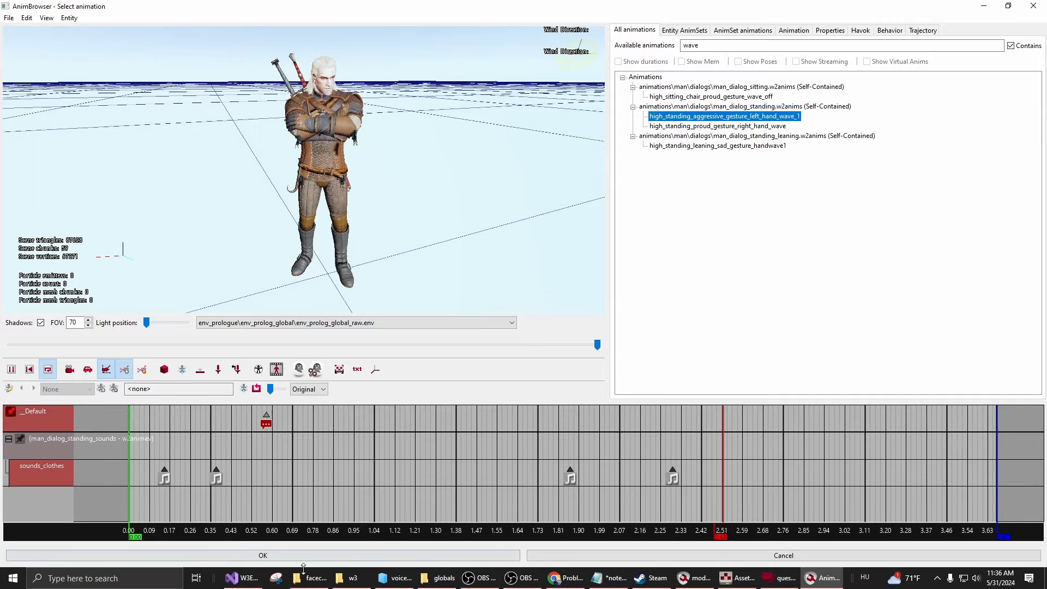
left_click(276, 558)
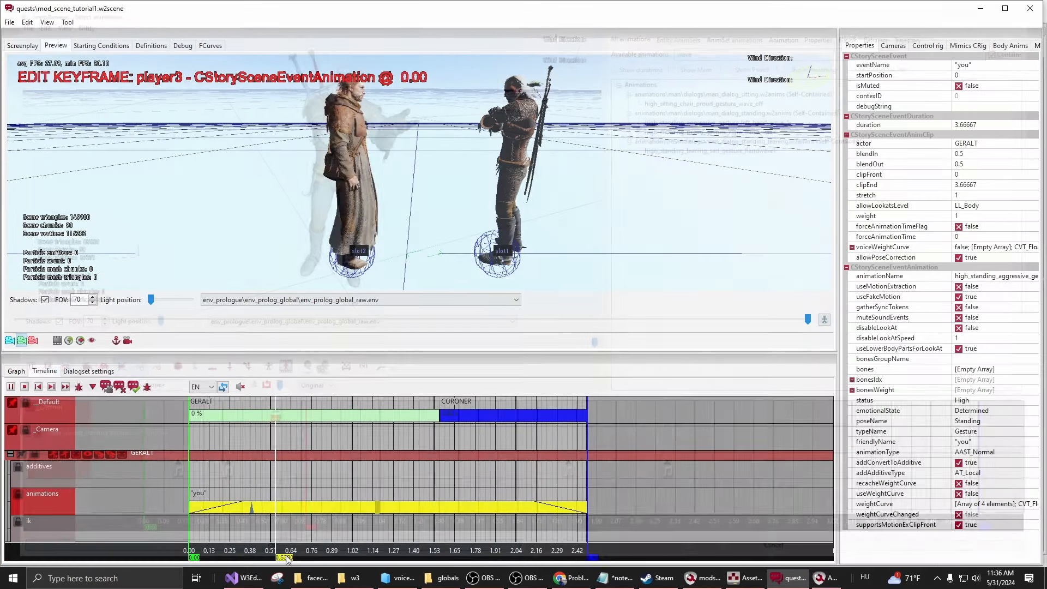
Play the introduction section to check GERALT's wave animation, and pause it during CORONER's line.
left_click(13, 389)
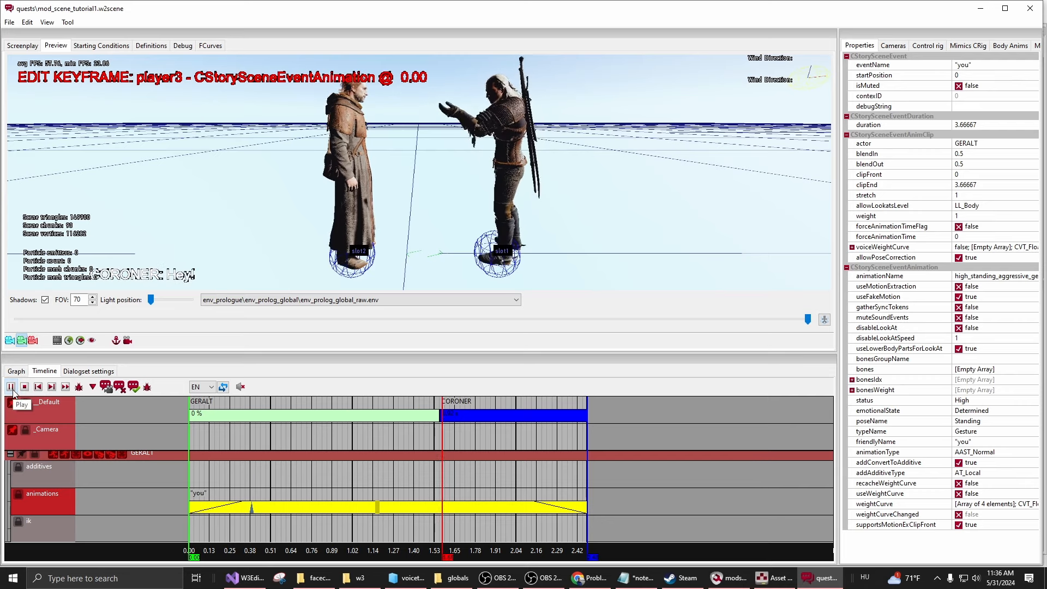
left_click(12, 389)
scroll(249, 458, "up", 1)
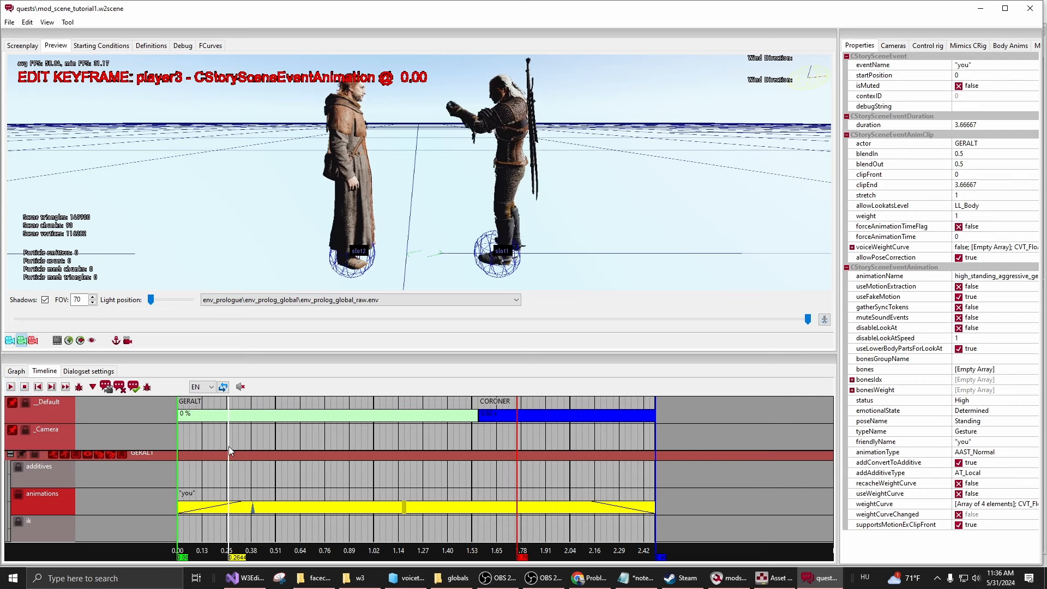
scroll(228, 446, "down", 1)
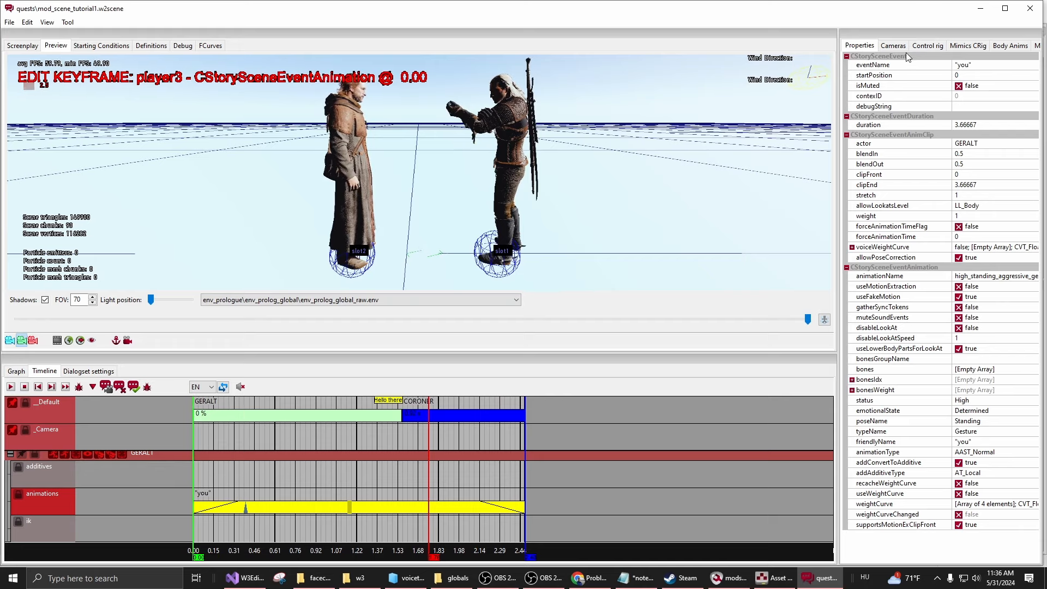
Show the custom cameras list alongside the dialogset settings, and widen the cameras pane.
left_click(894, 47)
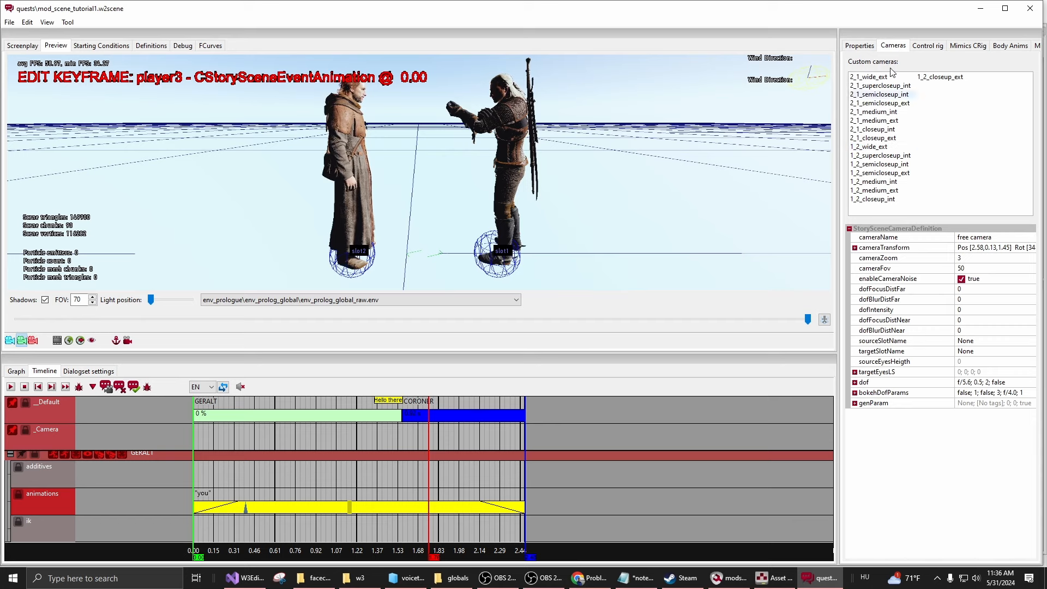
left_click(88, 371)
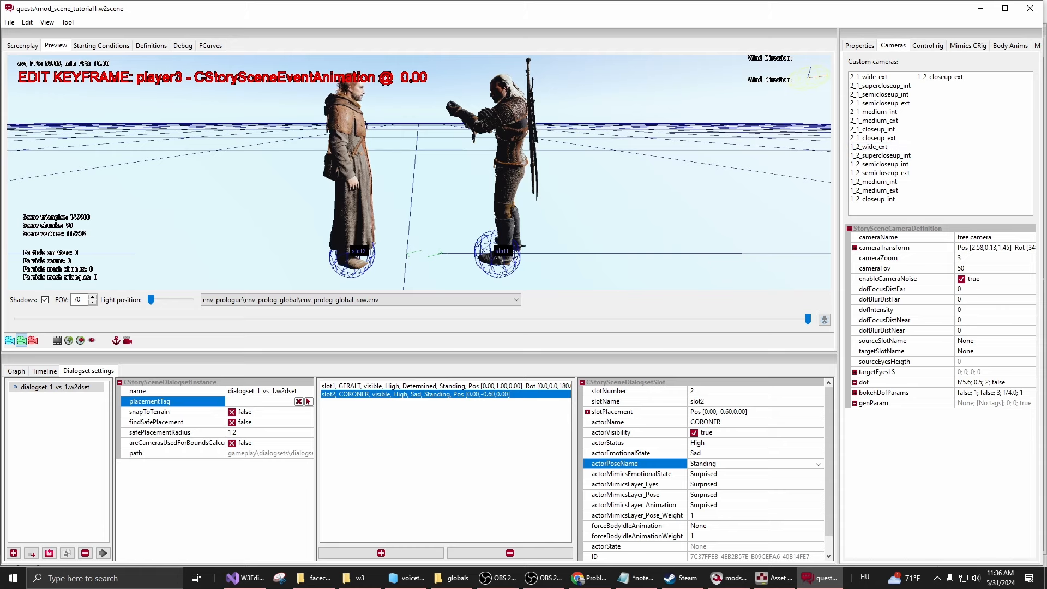
left_click(44, 372)
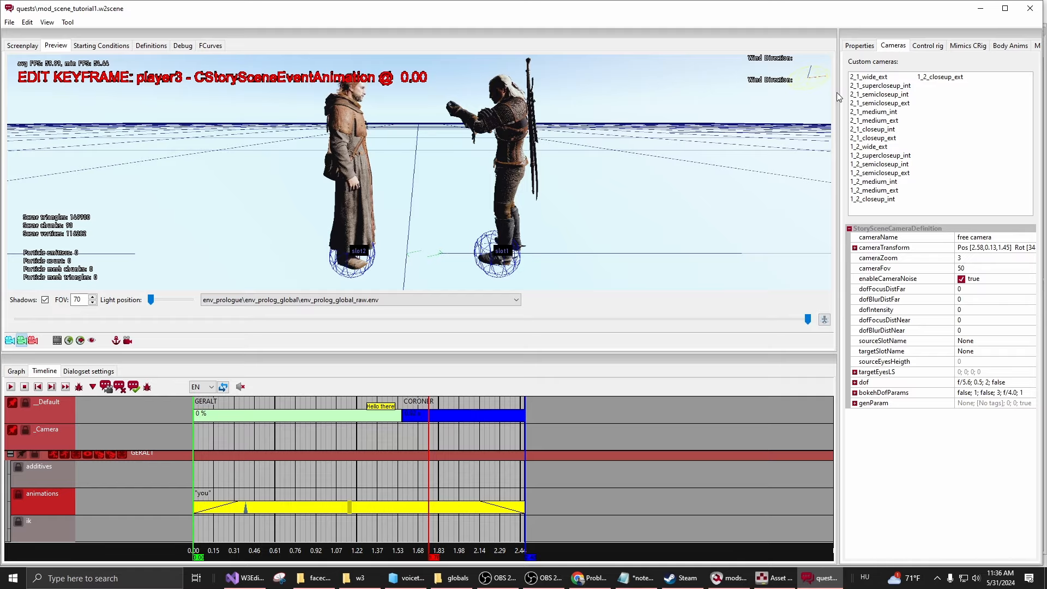
left_click_drag(836, 93, 764, 92)
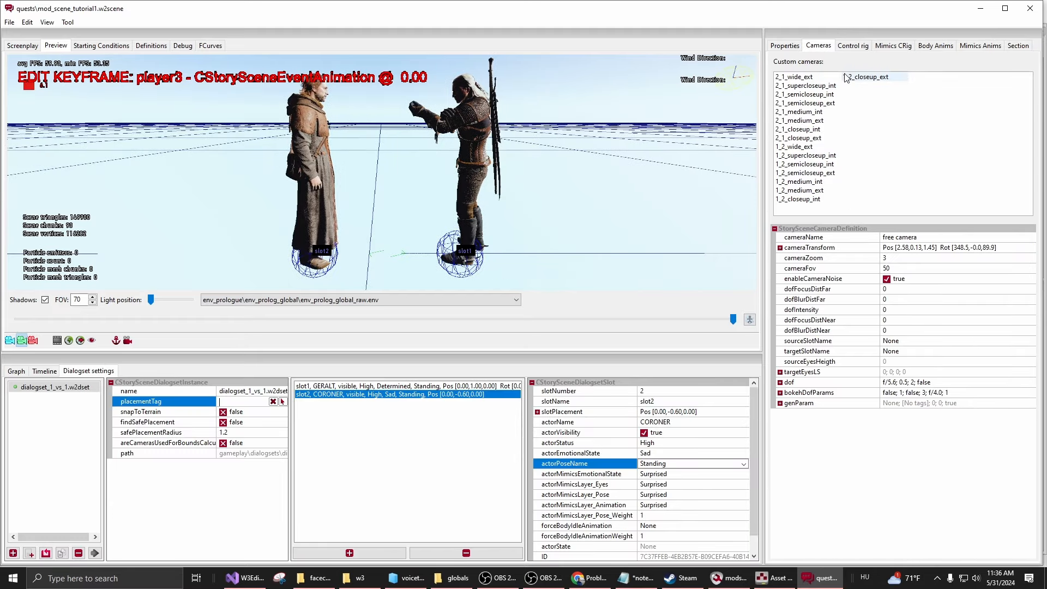
Preview the 2_1 custom cameras facing CORONER in turn, from 2_1_wide_ext to 2_1_closeup_ext.
left_click(791, 77)
key("Down")
key("Down")
key("Down")
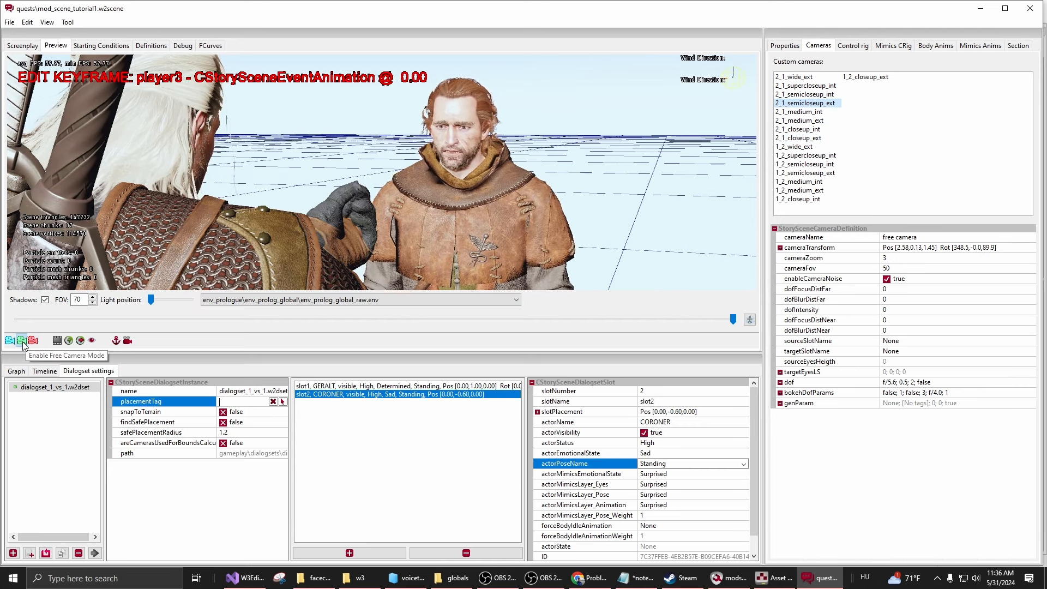
left_click(806, 112)
left_click(816, 121)
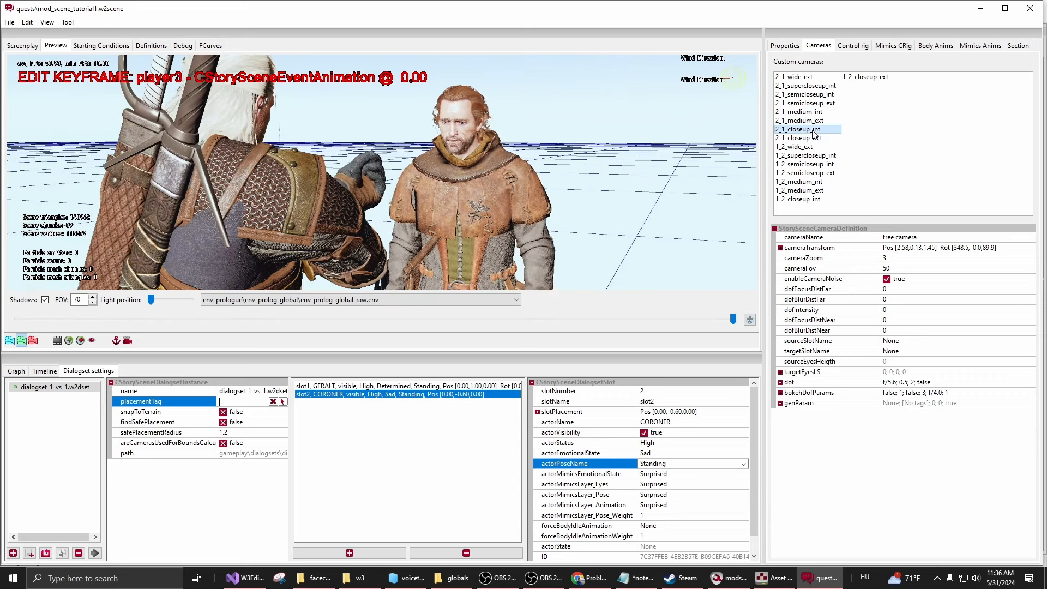
left_click(813, 139)
Preview the 1_2 custom cameras facing GERALT in turn, from 1_2_wide_ext to 1_2_closeup_ext.
left_click(806, 147)
left_click(812, 155)
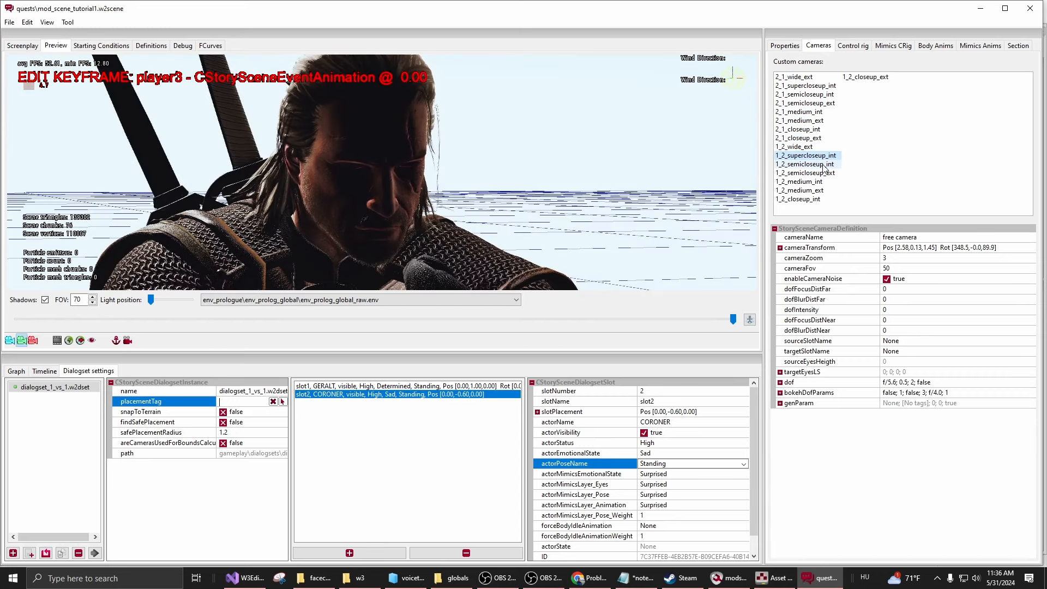
left_click(815, 164)
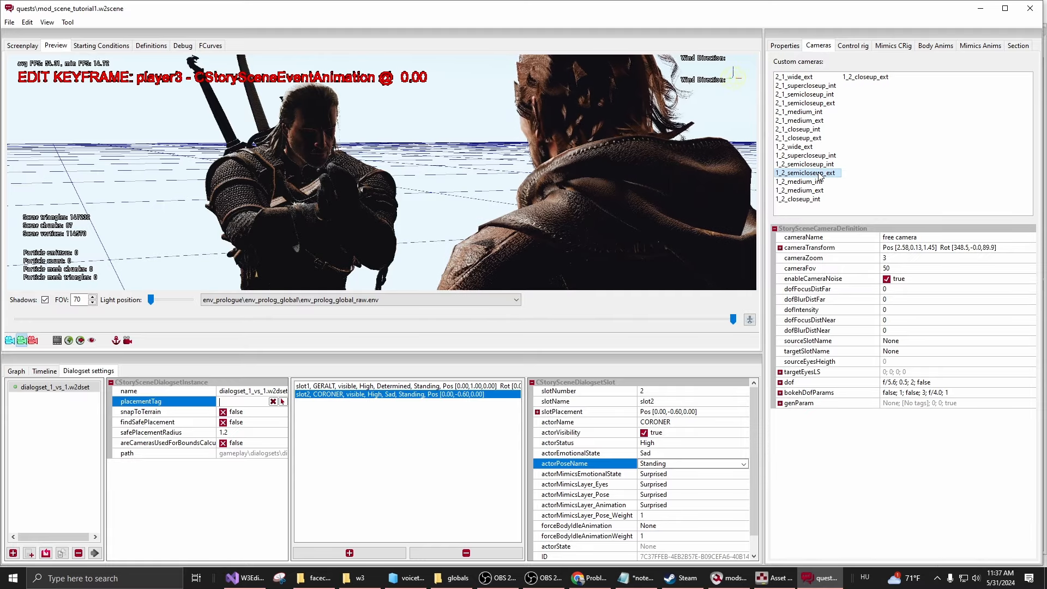
left_click(815, 173)
left_click(816, 181)
left_click(813, 190)
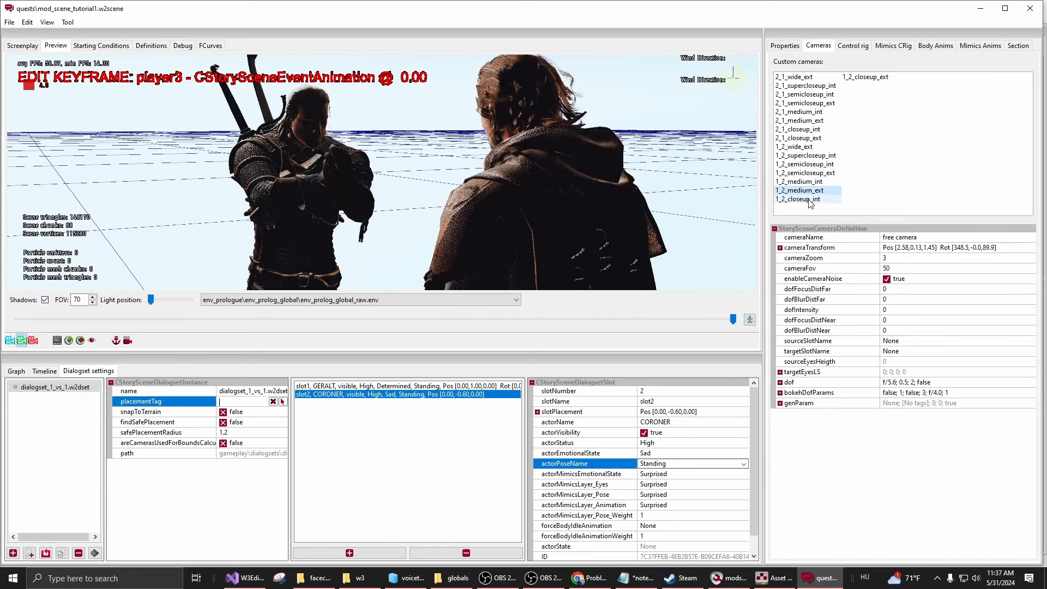
left_click(809, 199)
left_click(867, 77)
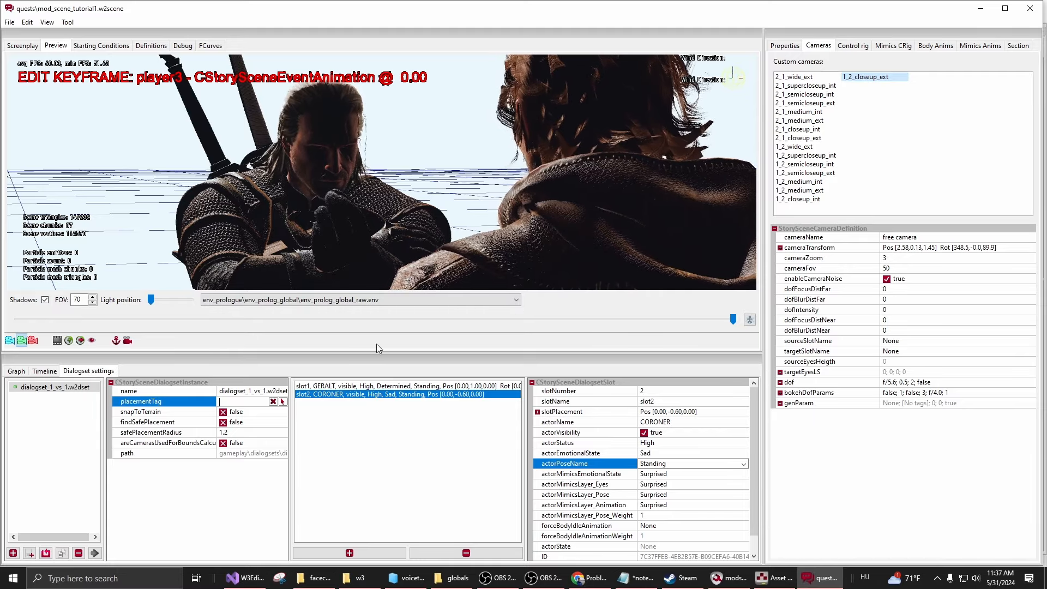
Stop the introduction playback and add a camera event from the current GERALT close-up view at 0.00 on the _Camera track.
left_click(44, 371)
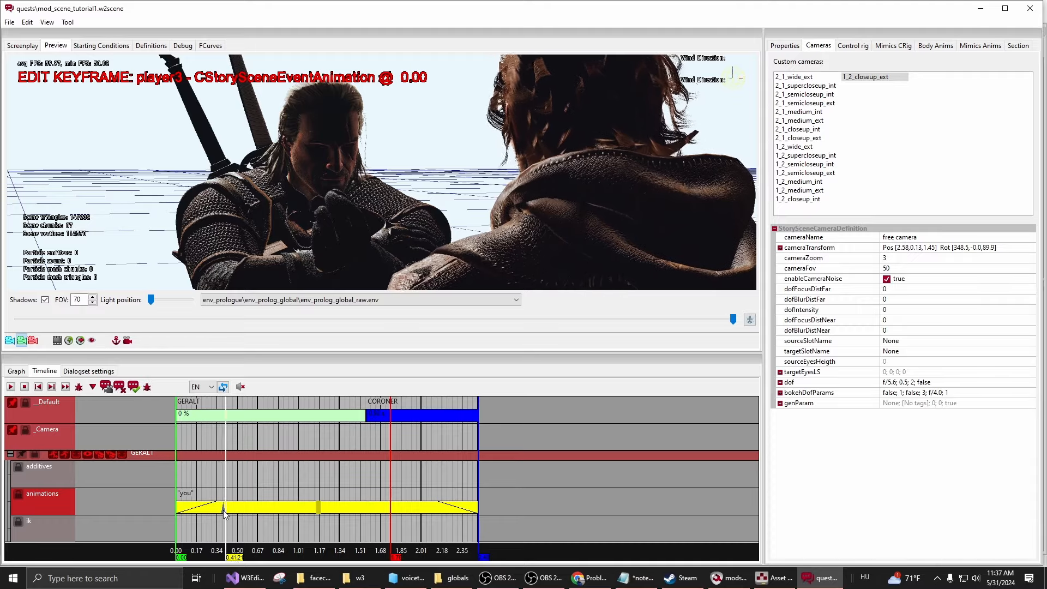
left_click(24, 387)
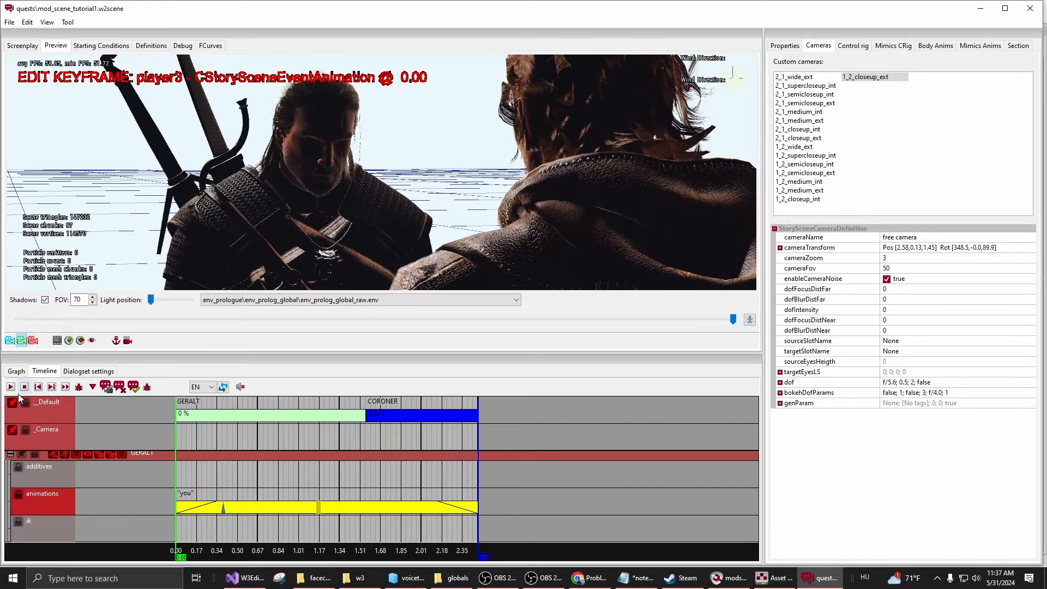
right_click(180, 438)
mouse_move(218, 445)
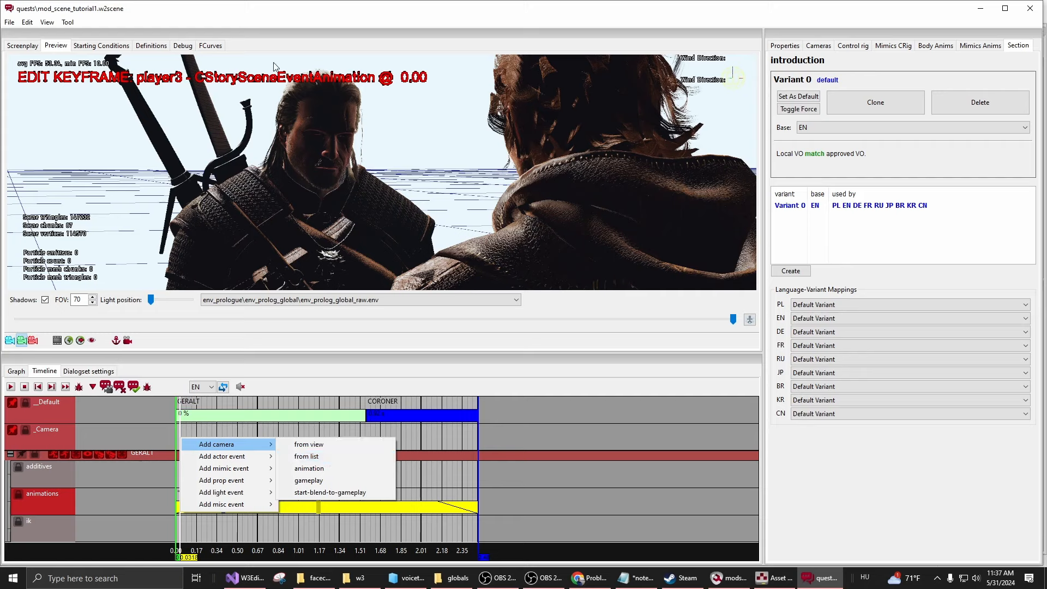
left_click(320, 445)
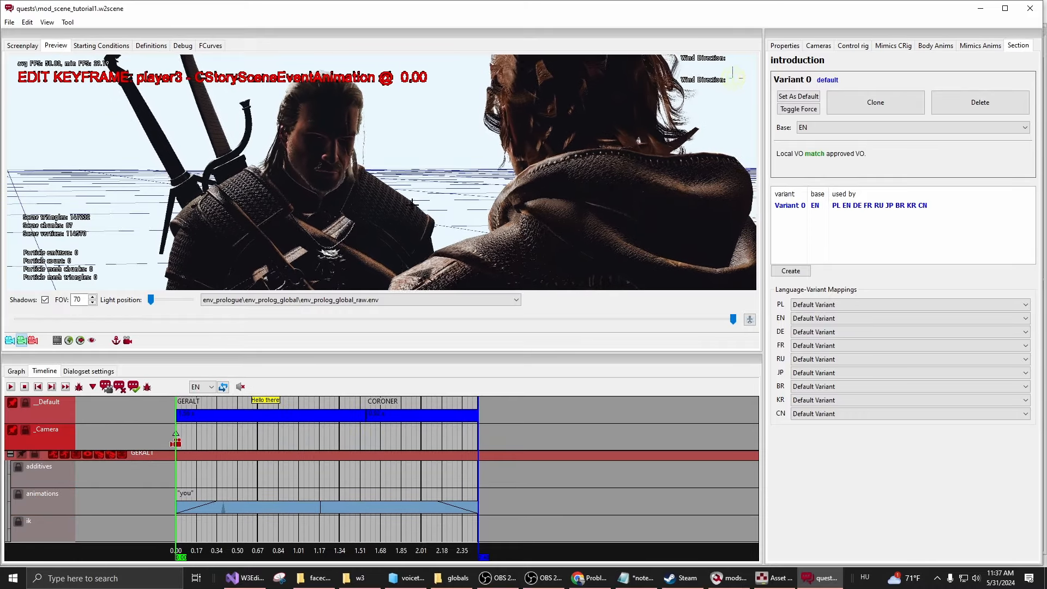
Fly the preview camera around to side views of both actors and look at the options for adding a camera event.
right_click_drag(322, 242, 289, 251)
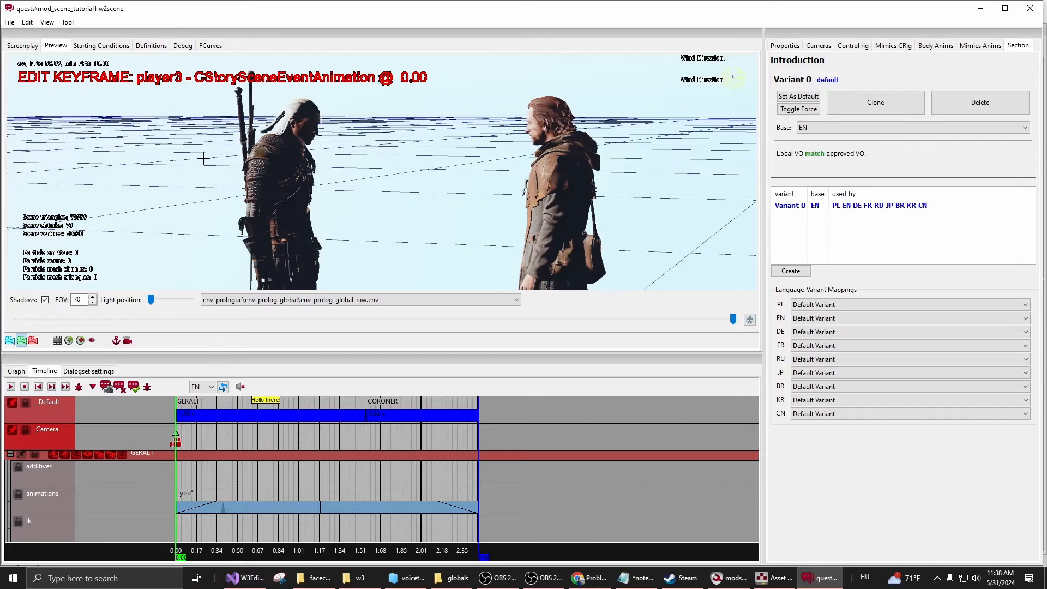
key("s")
right_click_drag(487, 210, 458, 197)
key("s")
key("w")
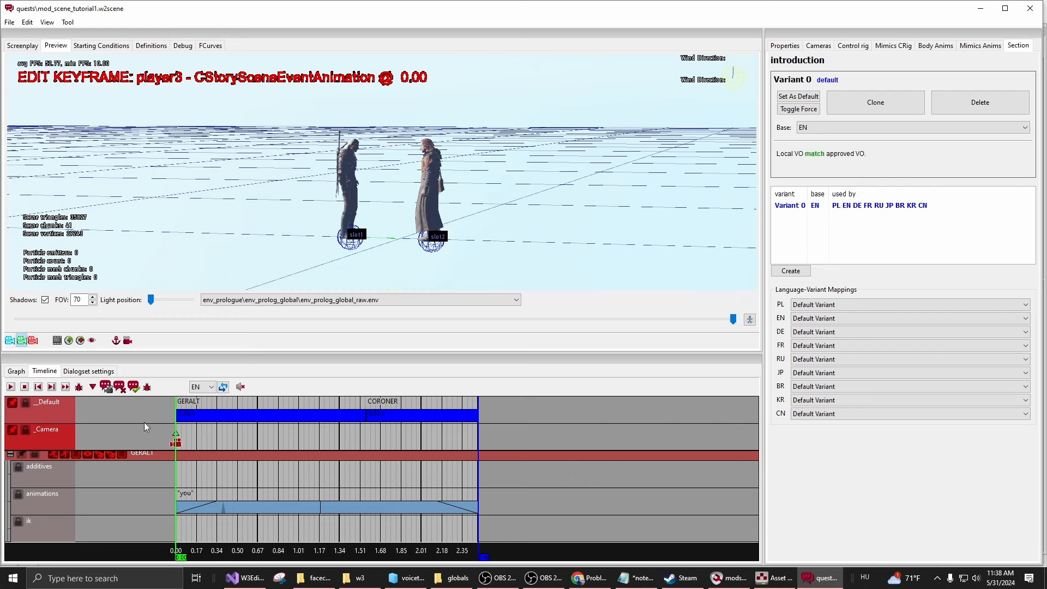
right_click(198, 443)
mouse_move(256, 450)
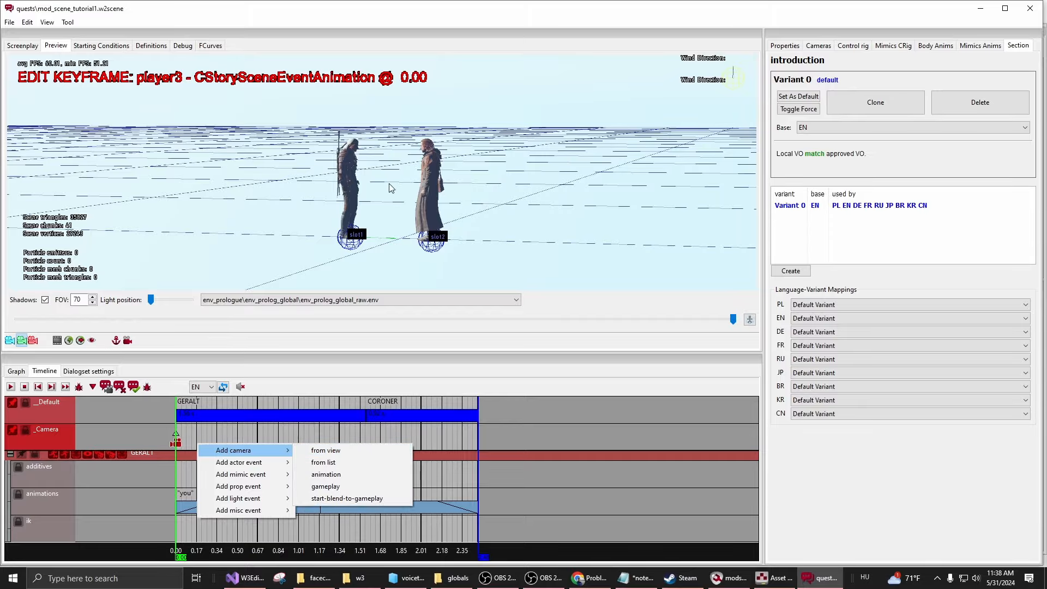
left_click(397, 201)
mouse_move(397, 201)
right_mouse_down()
mouse_move(480, 218)
mouse_move(491, 205)
mouse_move(380, 191)
mouse_move(380, 201)
right_mouse_up()
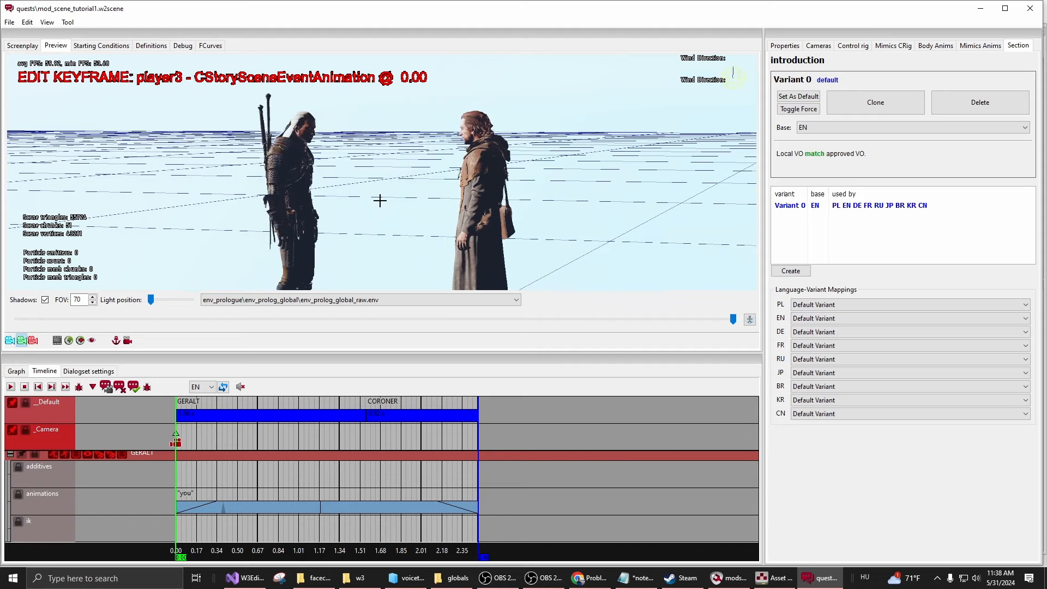
Play the introduction through the scene camera to check the first camera event, pausing at the start of CORONER's line.
left_click(11, 389)
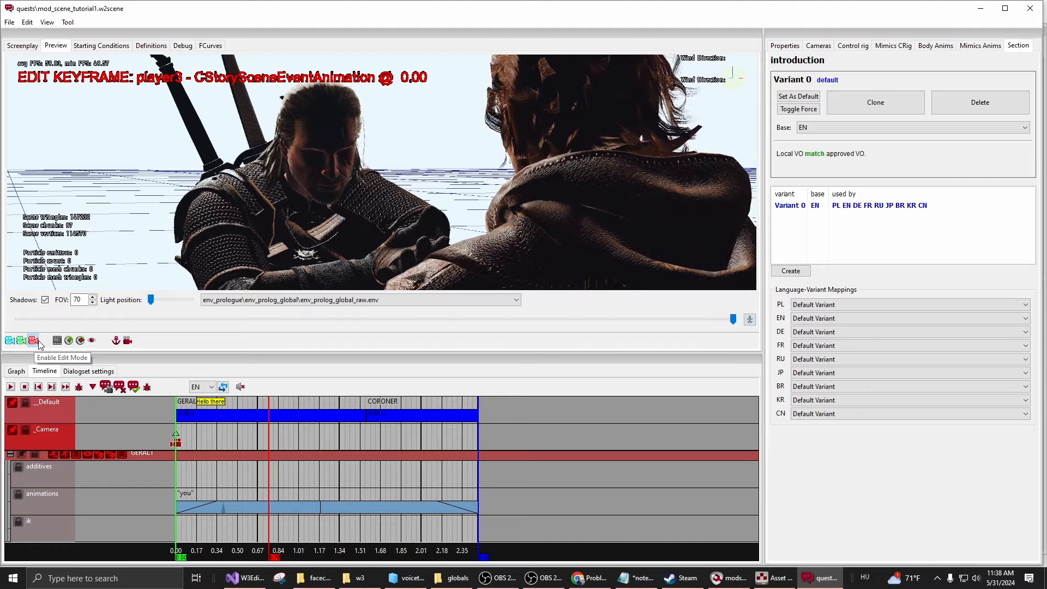
left_click(10, 340)
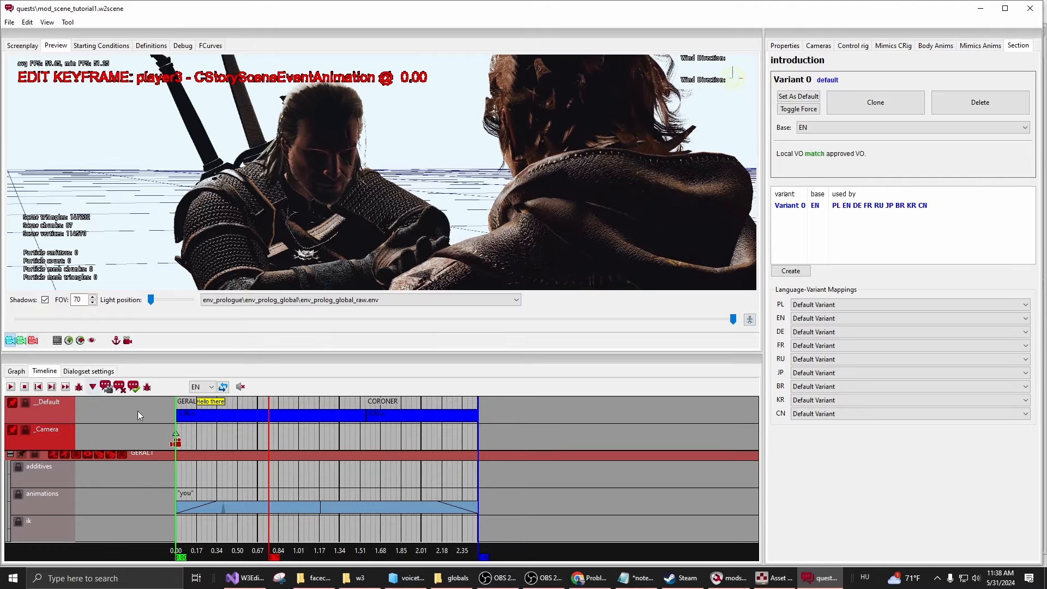
left_click(11, 387)
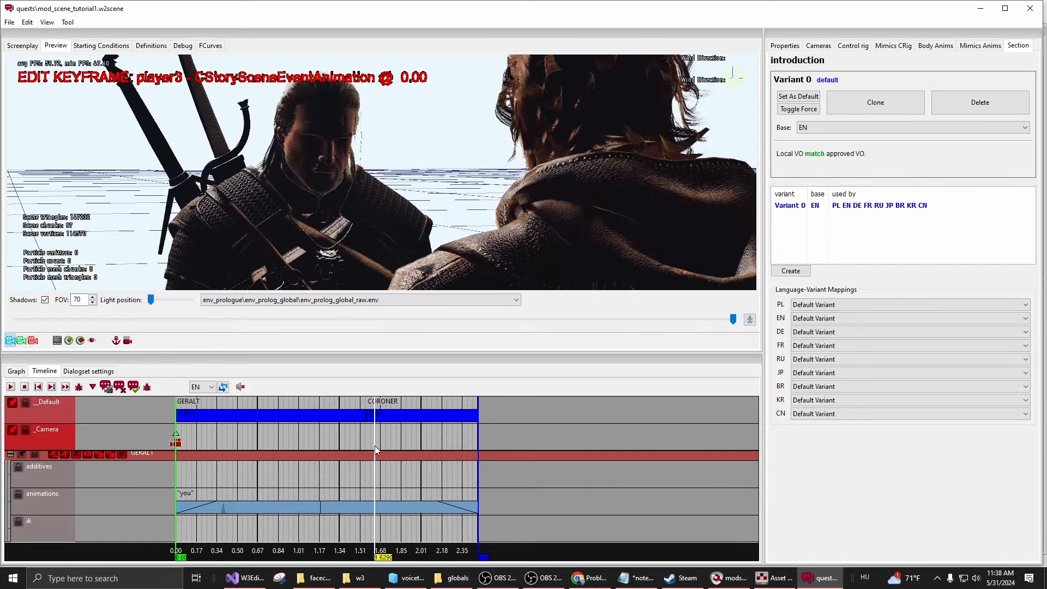
left_click(10, 387)
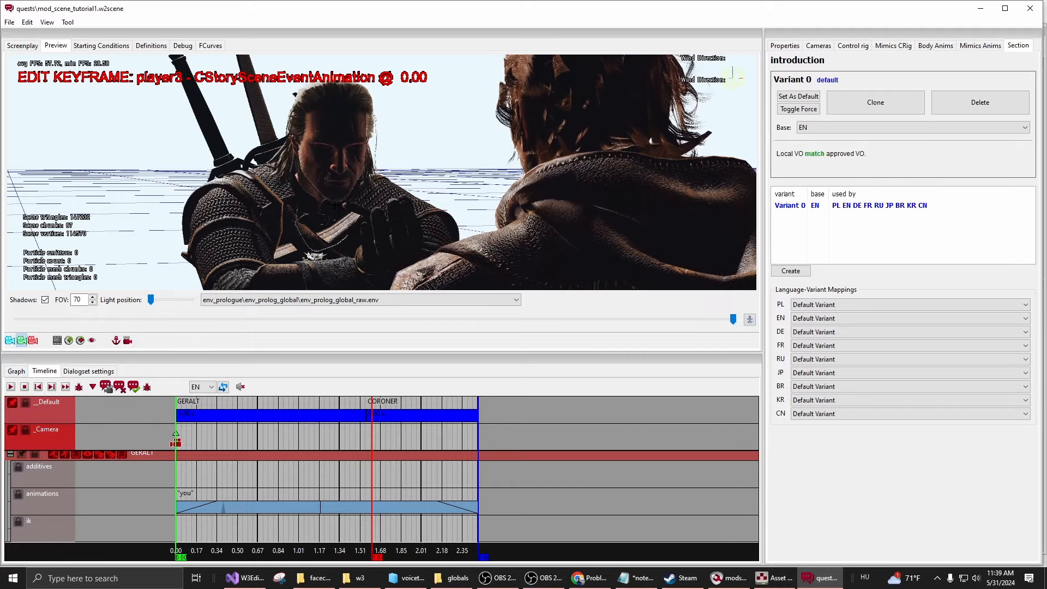
Frame both actors full-length from the side and add a camera event from that view at the start of CORONER's line.
right_click_drag(382, 172, 349, 224)
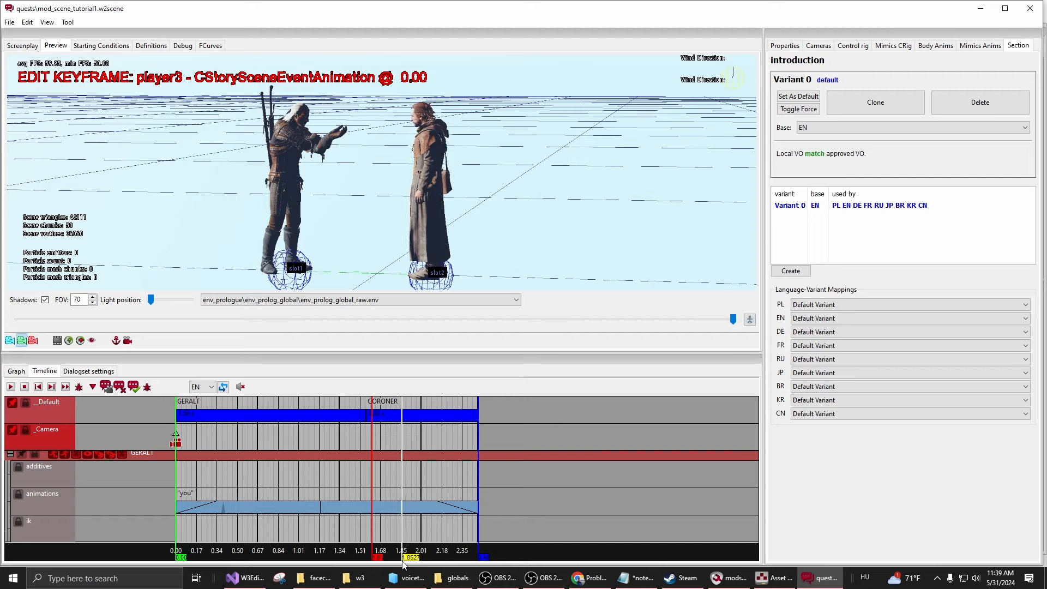
right_click(374, 443)
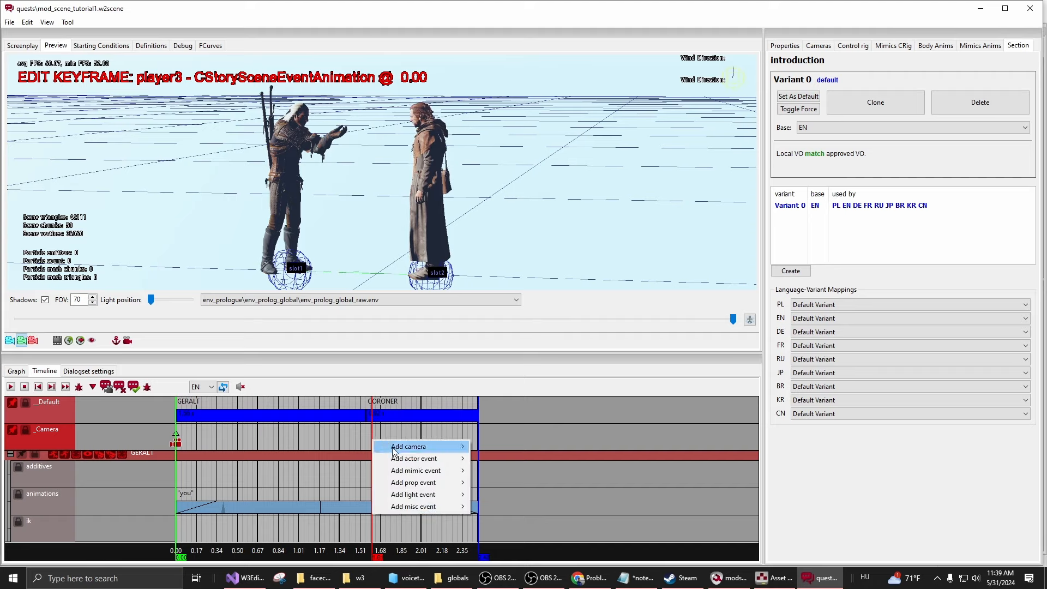
left_click(490, 450)
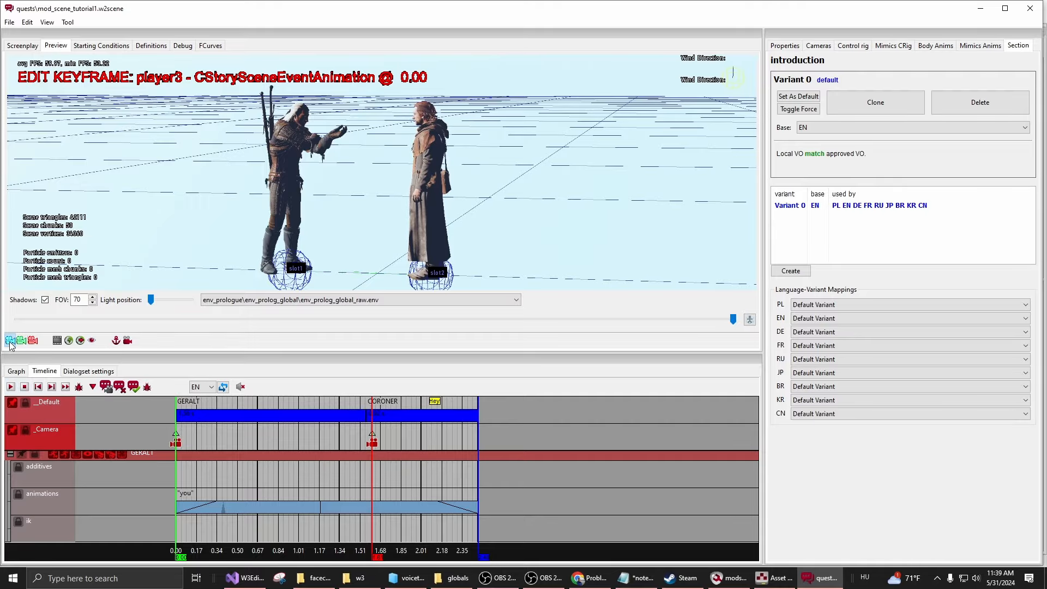
Replay the introduction from the start to check the cut between the two camera events, and collapse GERALT's track group.
left_click(25, 388)
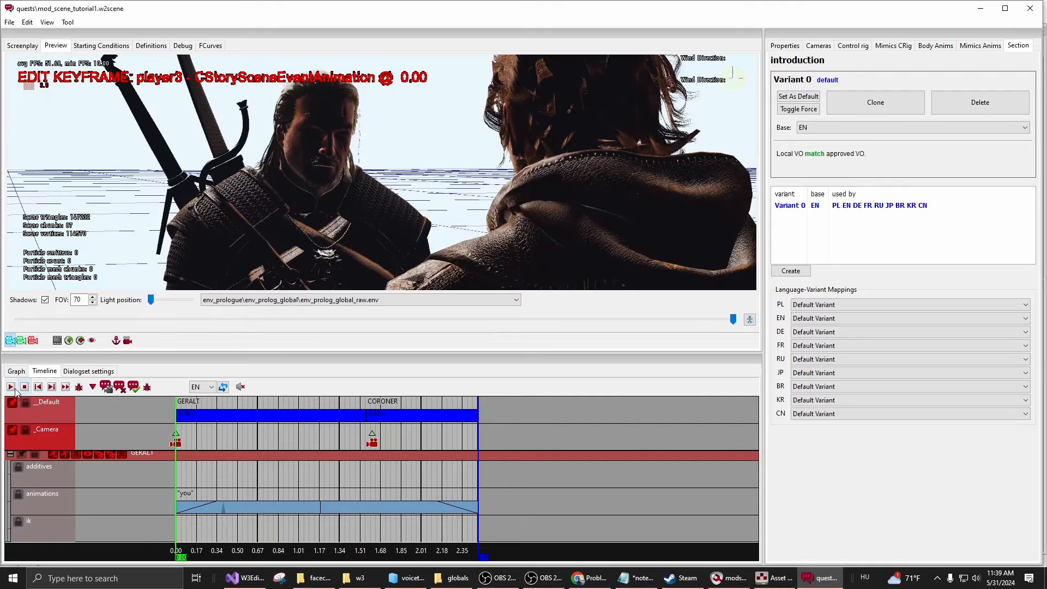
left_click(12, 388)
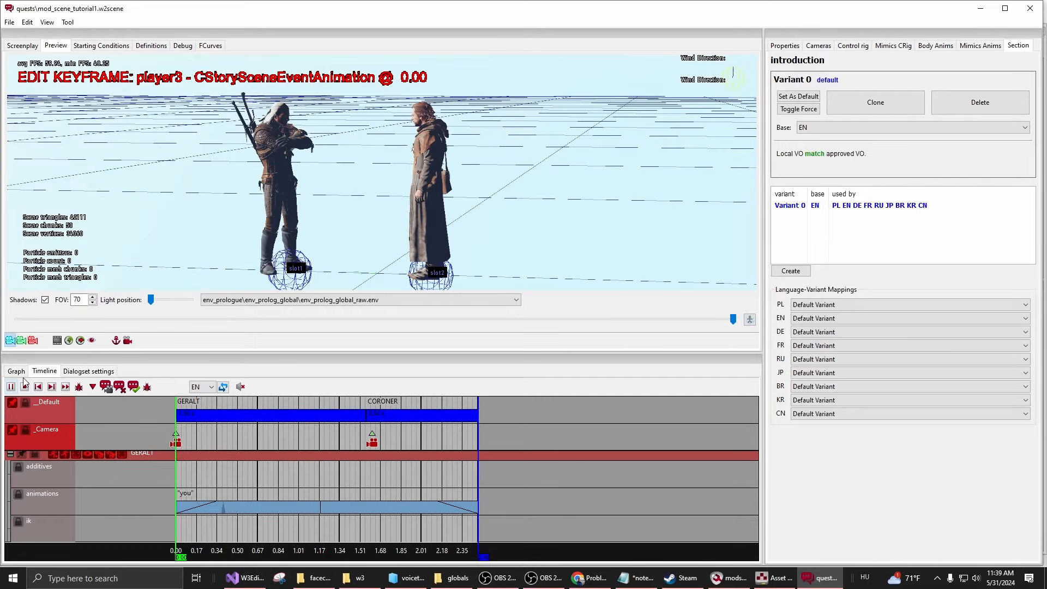
left_click(25, 385)
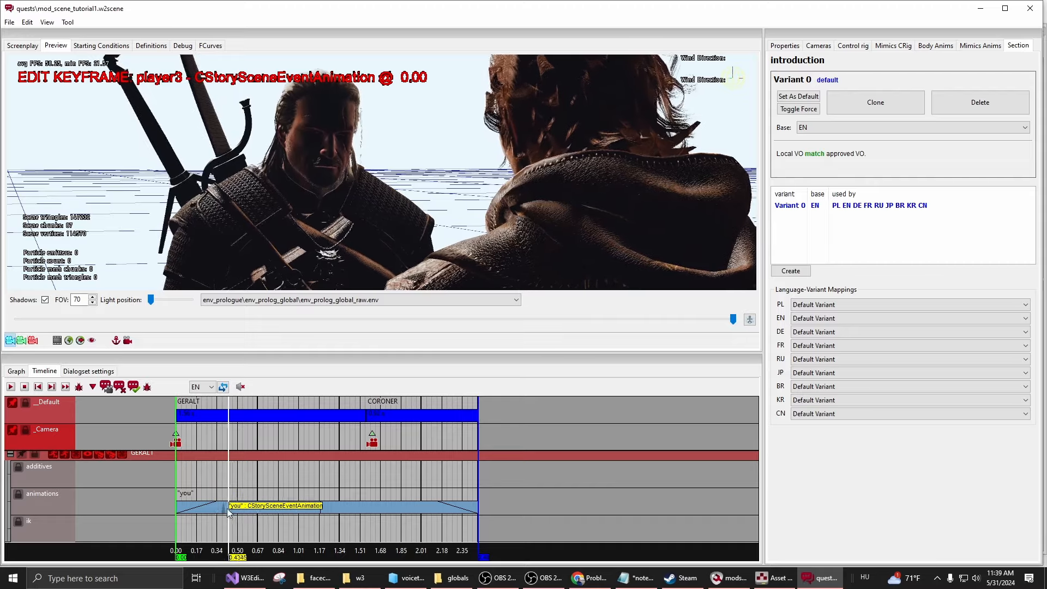
middle_click_drag(260, 492, 233, 509)
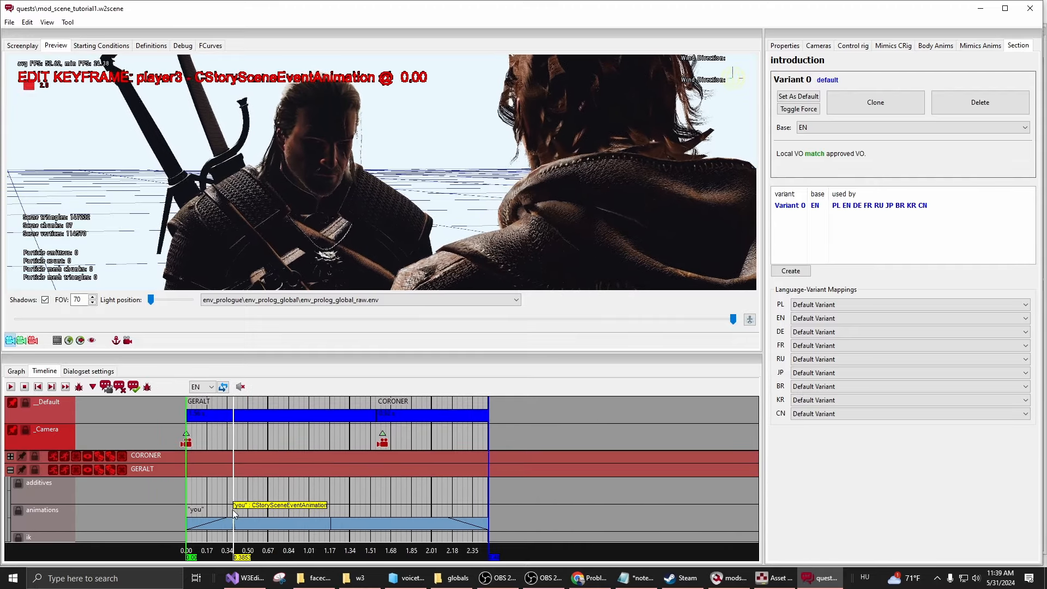
left_click(10, 470)
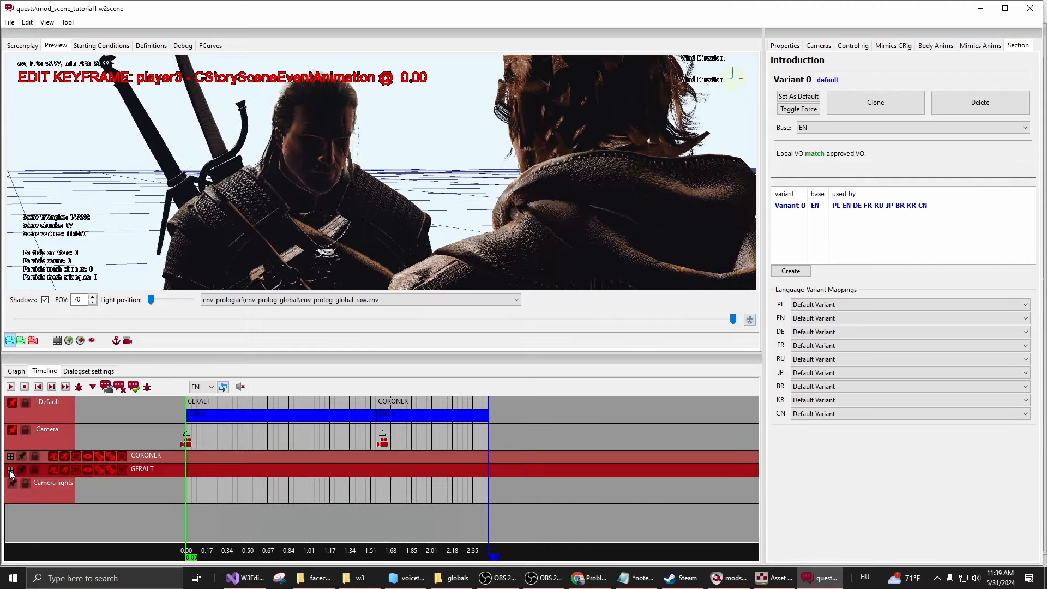
left_click(10, 386)
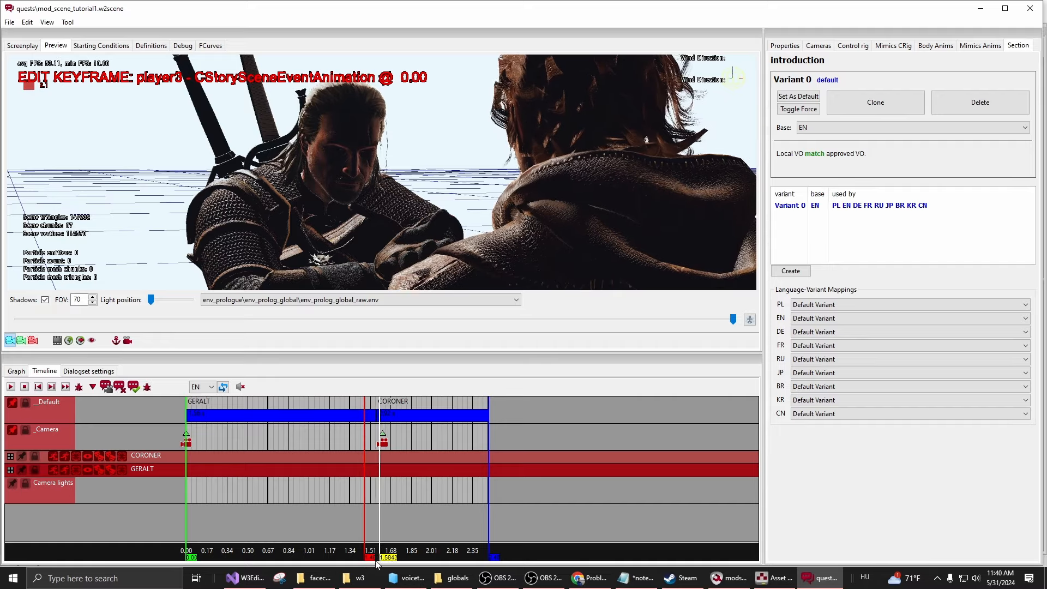
Scrub the timeline back and forth across the second camera event to compare the GERALT close-up with the wide side shot.
left_click_drag(365, 558, 394, 559)
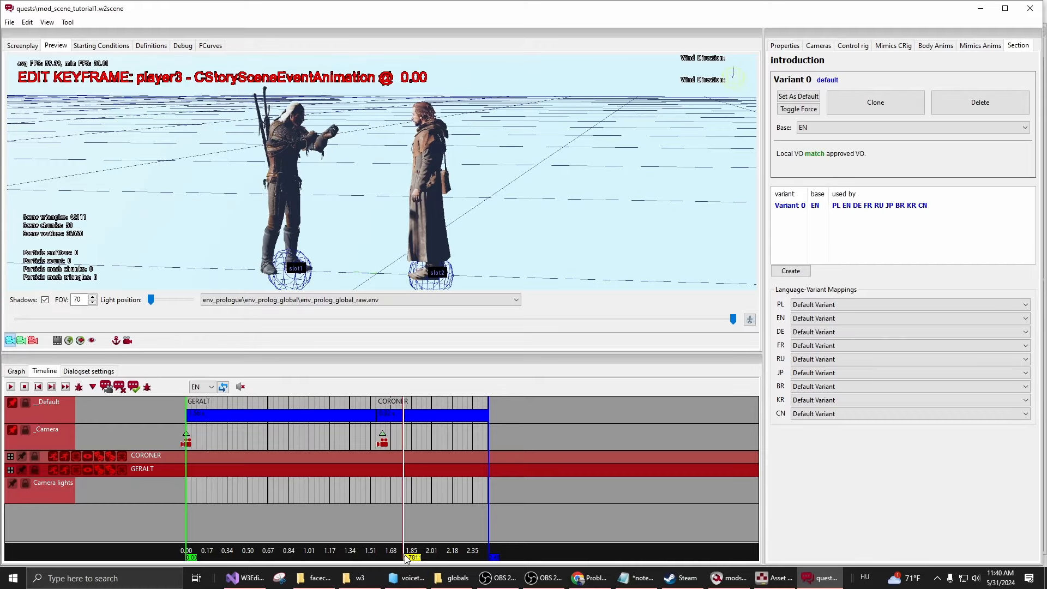
left_click(371, 558)
left_click_drag(371, 559, 313, 559)
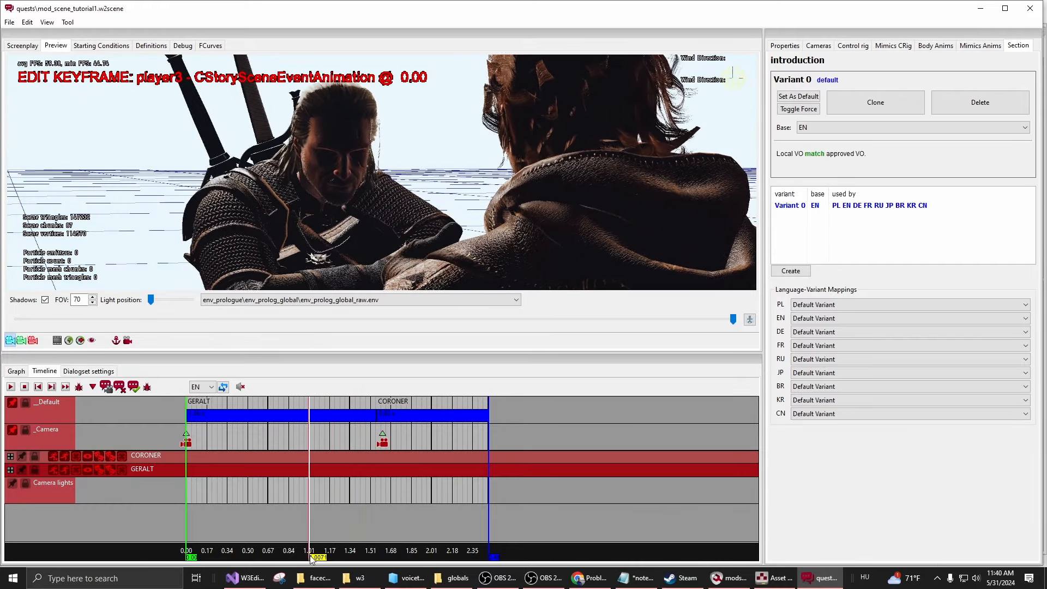
left_click(402, 556)
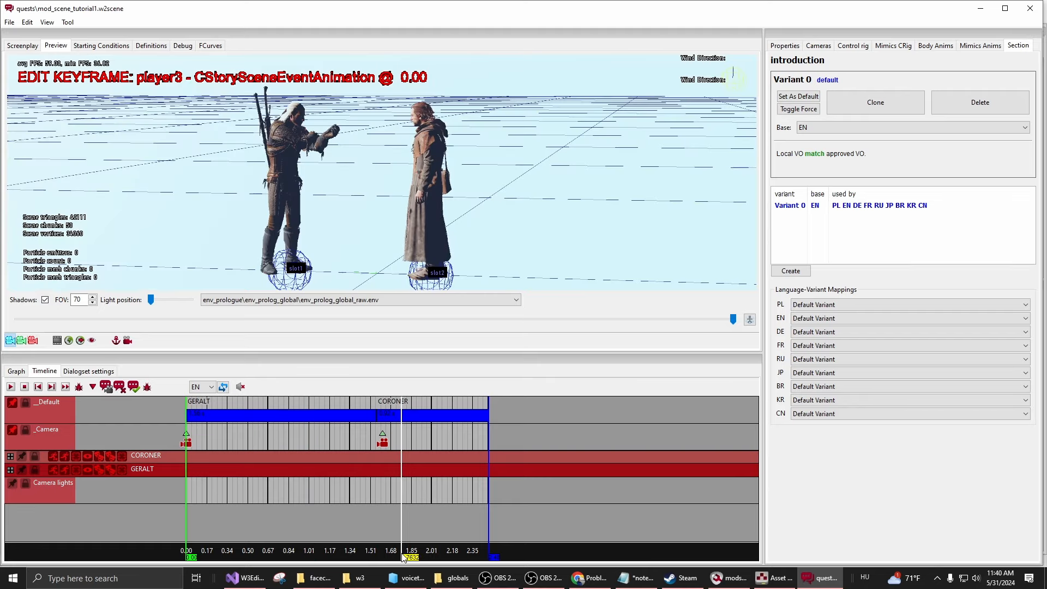
left_click(290, 556)
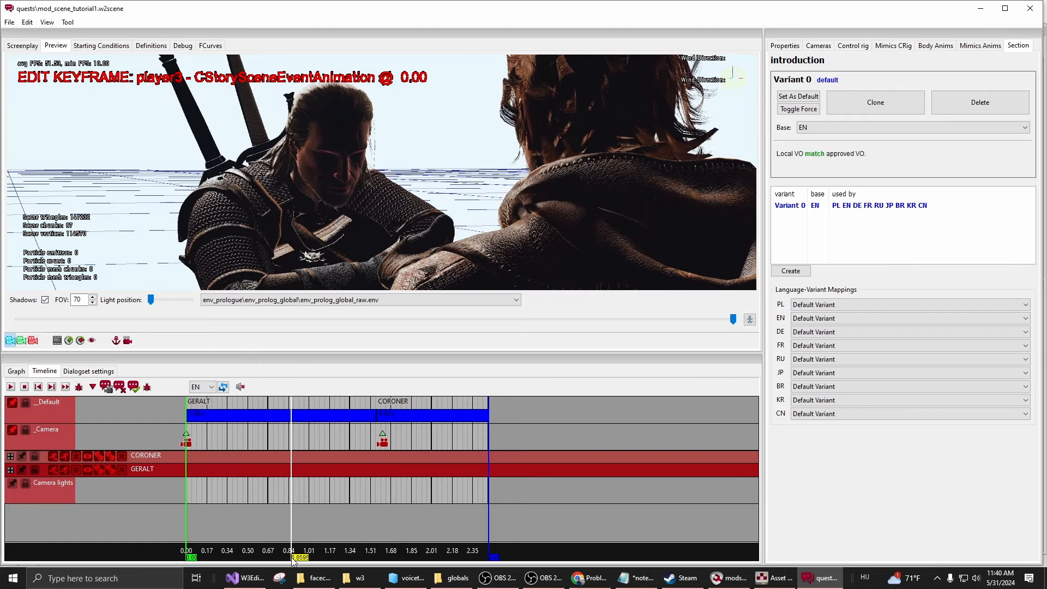
left_click(417, 556)
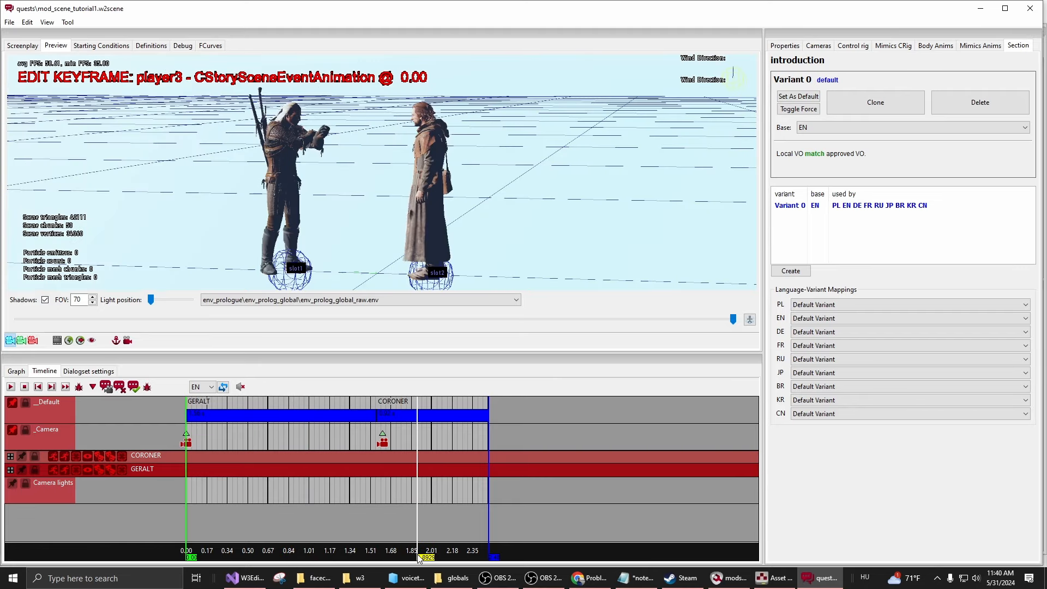
Add the right hand 1 Gesture animation to CORONER's animations track at the start of the CORONER line.
left_click(378, 556)
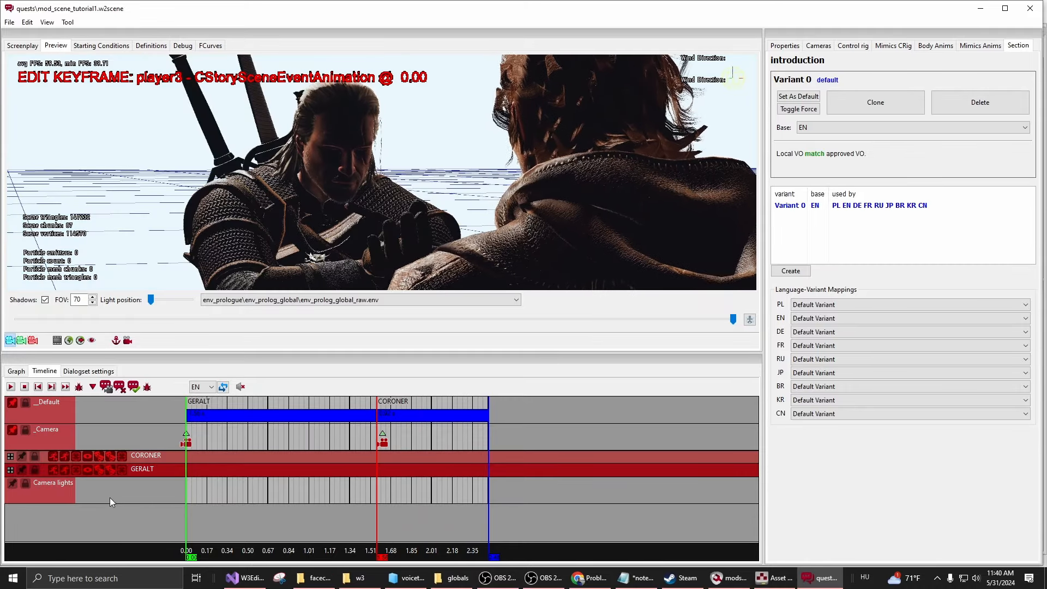
left_click(10, 457)
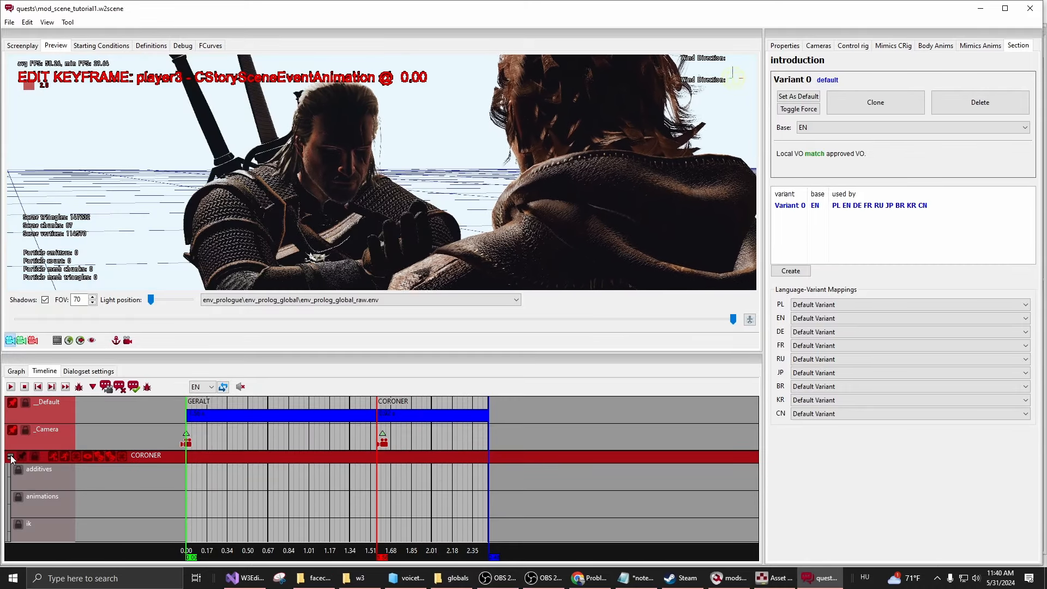
double_click(47, 506)
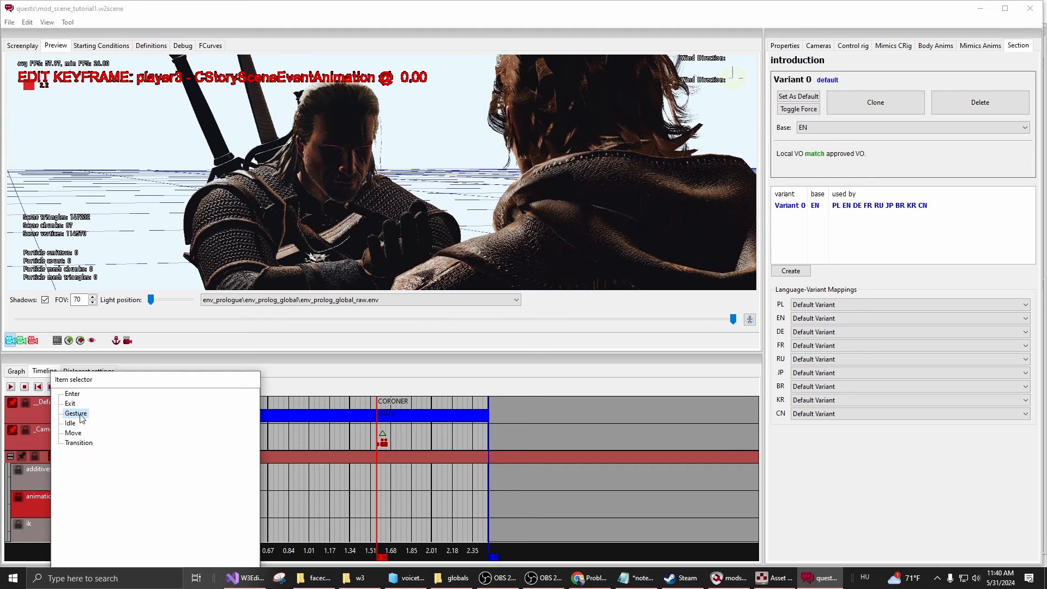
double_click(81, 415)
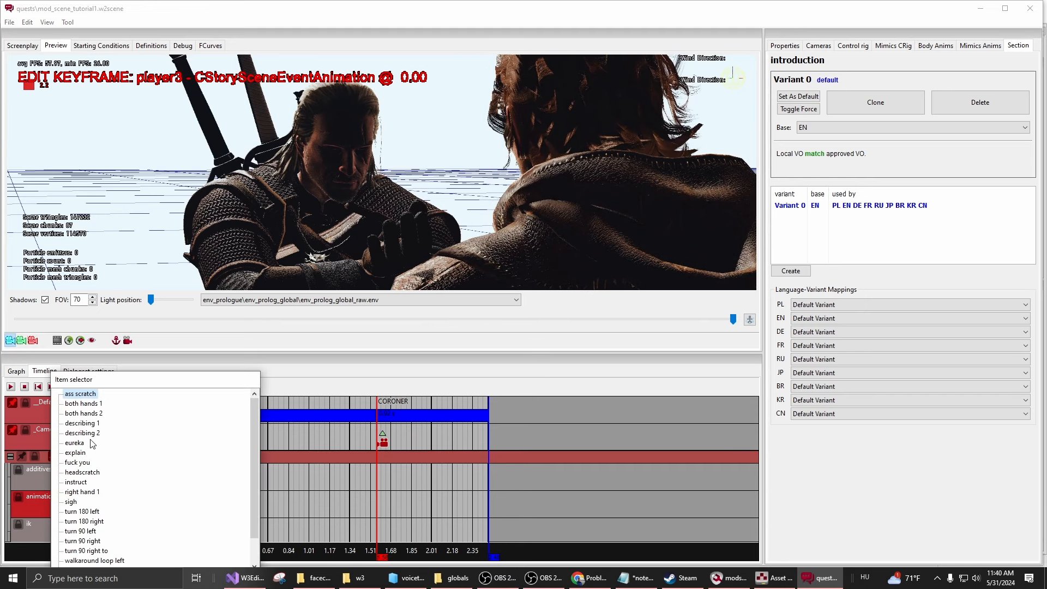
scroll(93, 444, "down", 1)
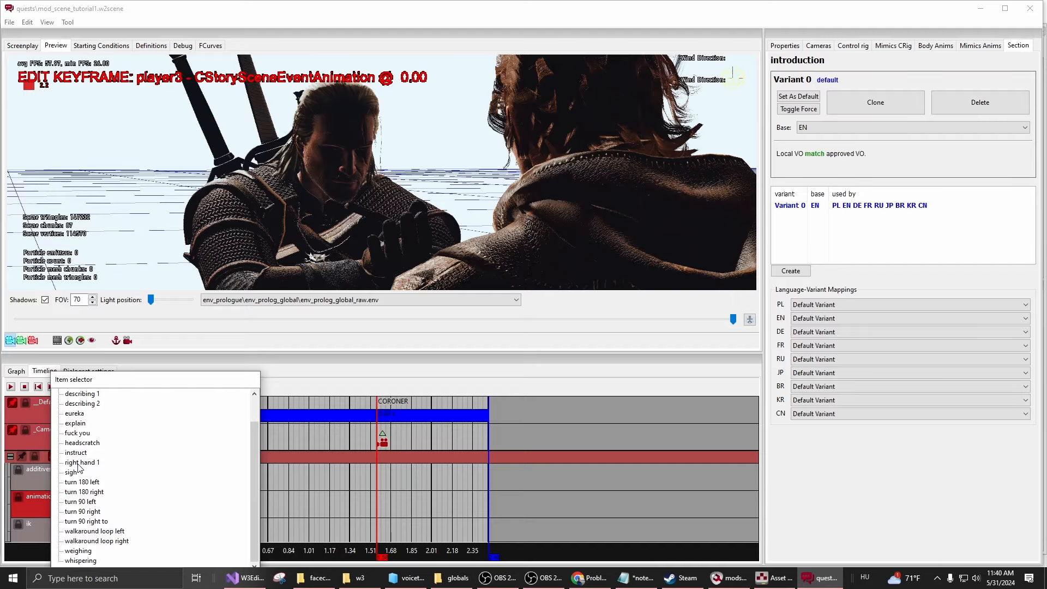
double_click(79, 462)
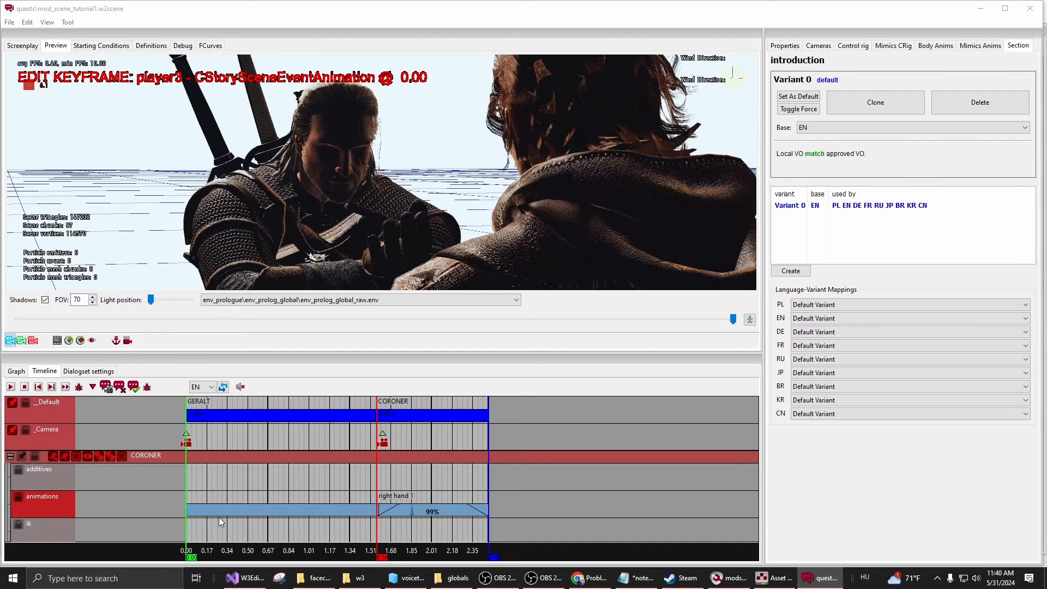
Play the introduction to check CORONER's gesture, and select the right hand 1 event's animationName property.
left_click(11, 388)
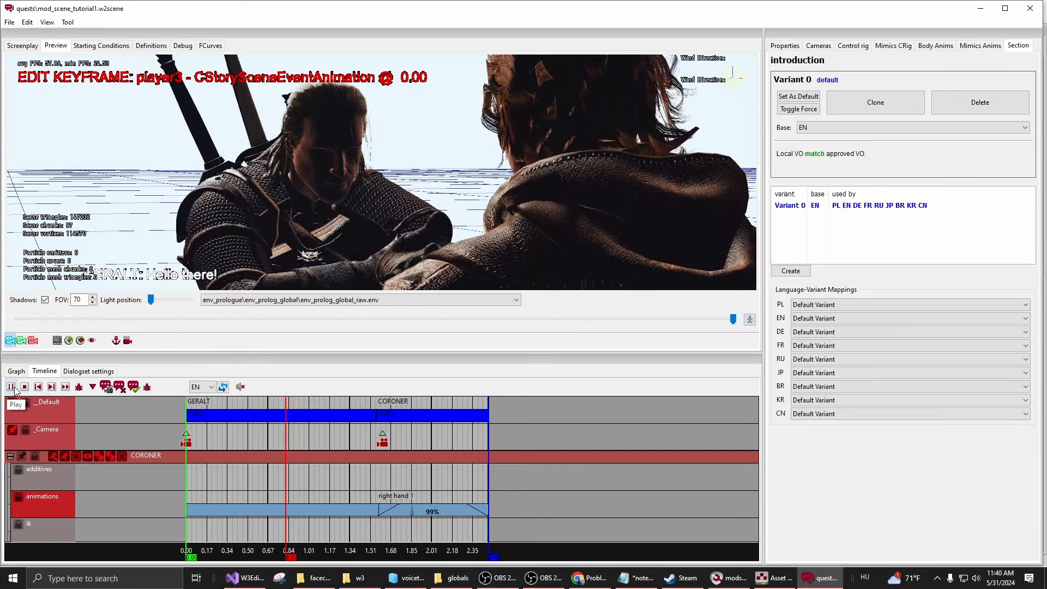
left_click(12, 388)
left_click(350, 511)
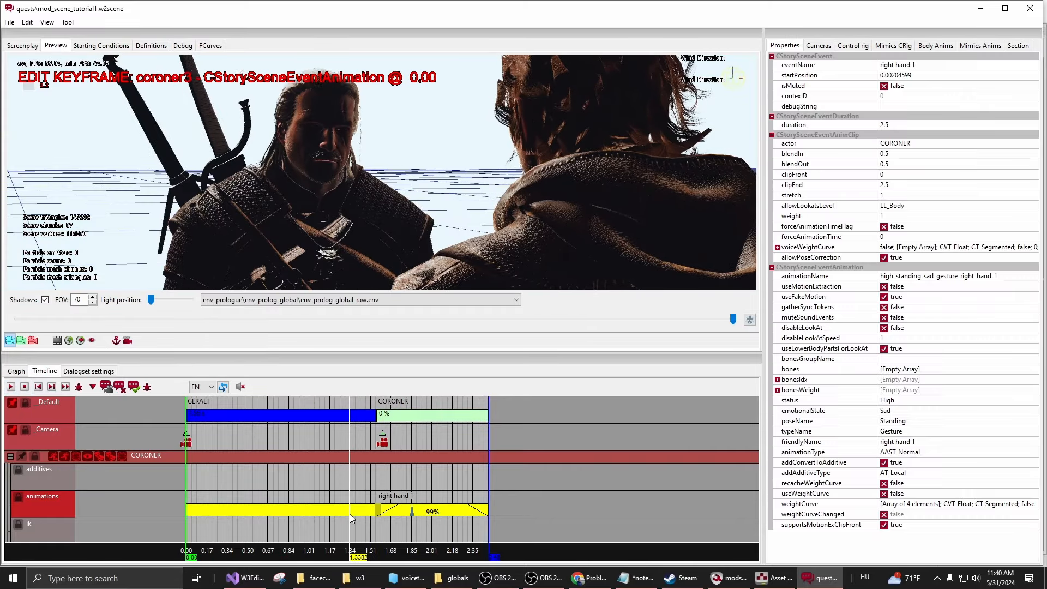
left_click(928, 278)
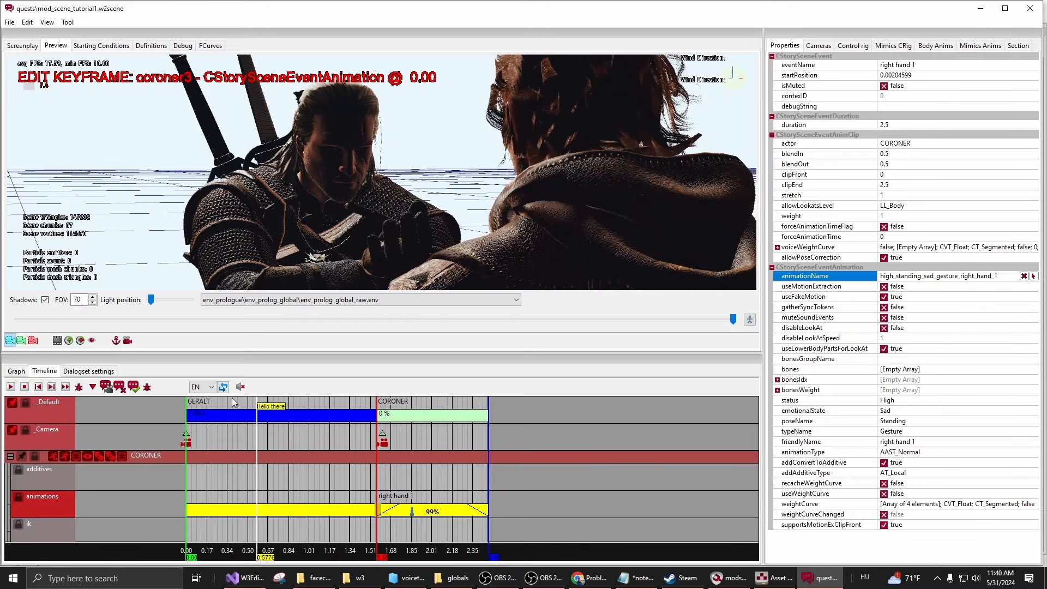
Replay the introduction to check CORONER's gesture, and return playback to its initial position.
left_click(11, 388)
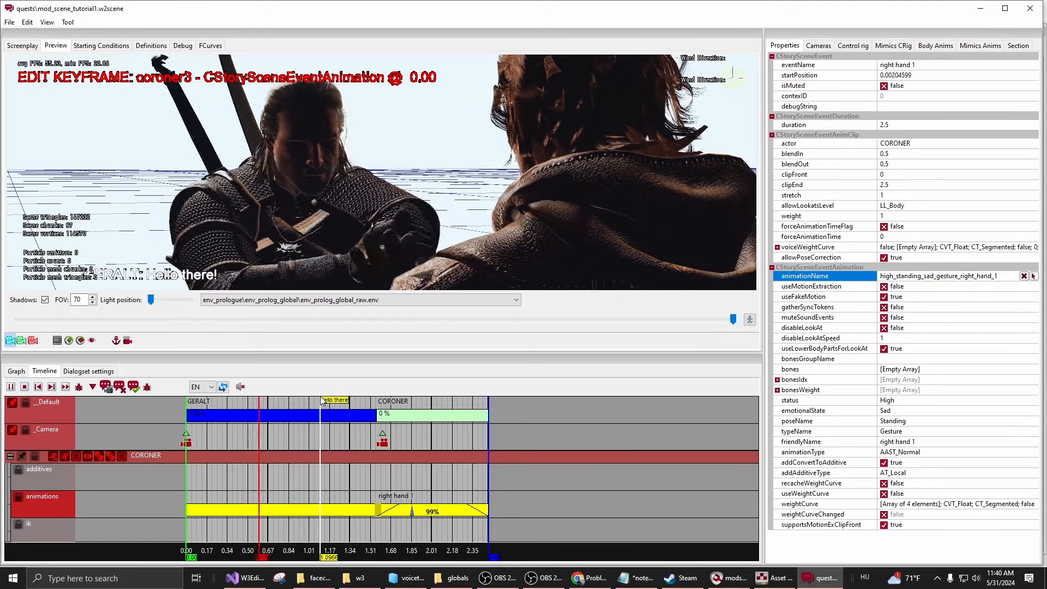
left_click(26, 387)
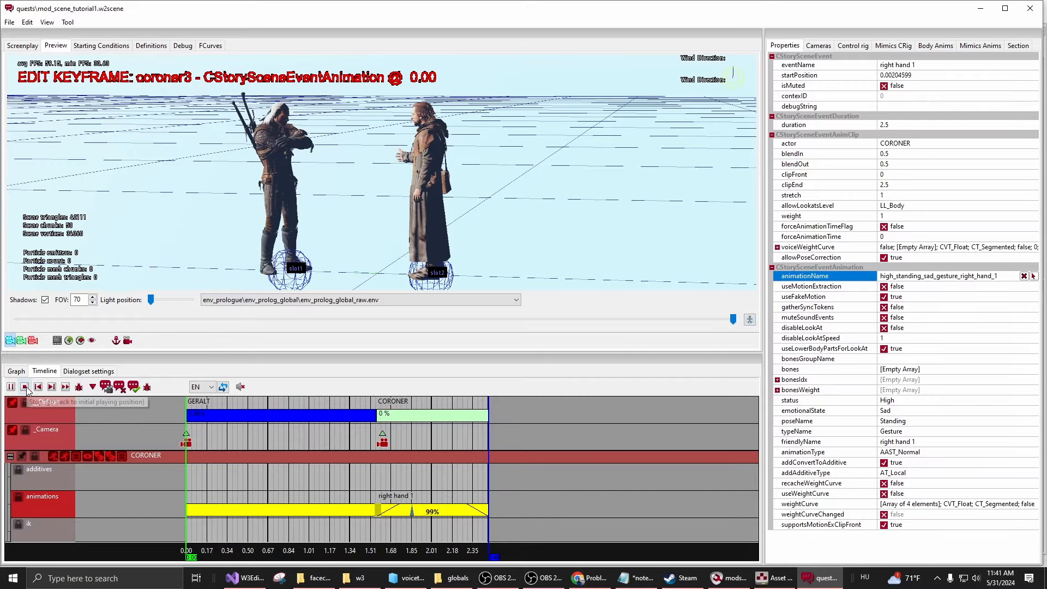
left_click(25, 387)
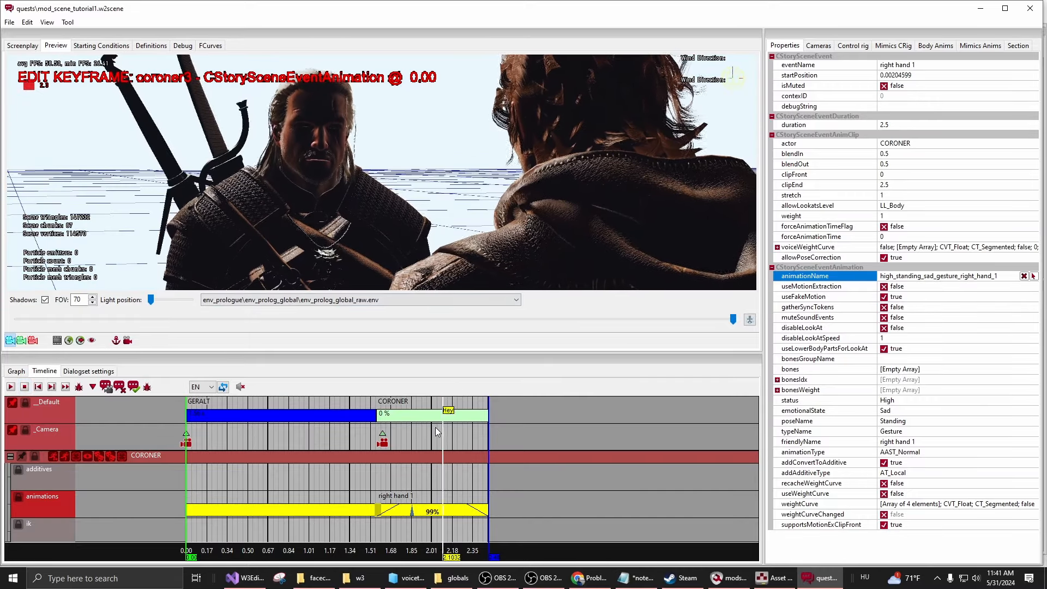
Add a look at (point cloud) actor event to GERALT's additives track at about 0.1 s and select it.
scroll(254, 485, "down", 2)
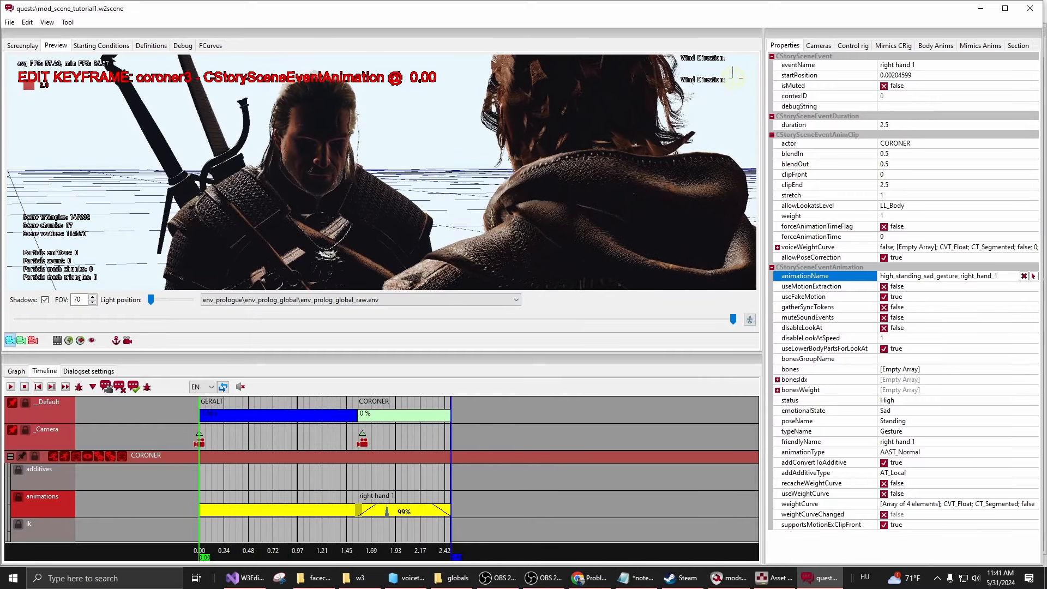
left_click(11, 456)
left_click(10, 469)
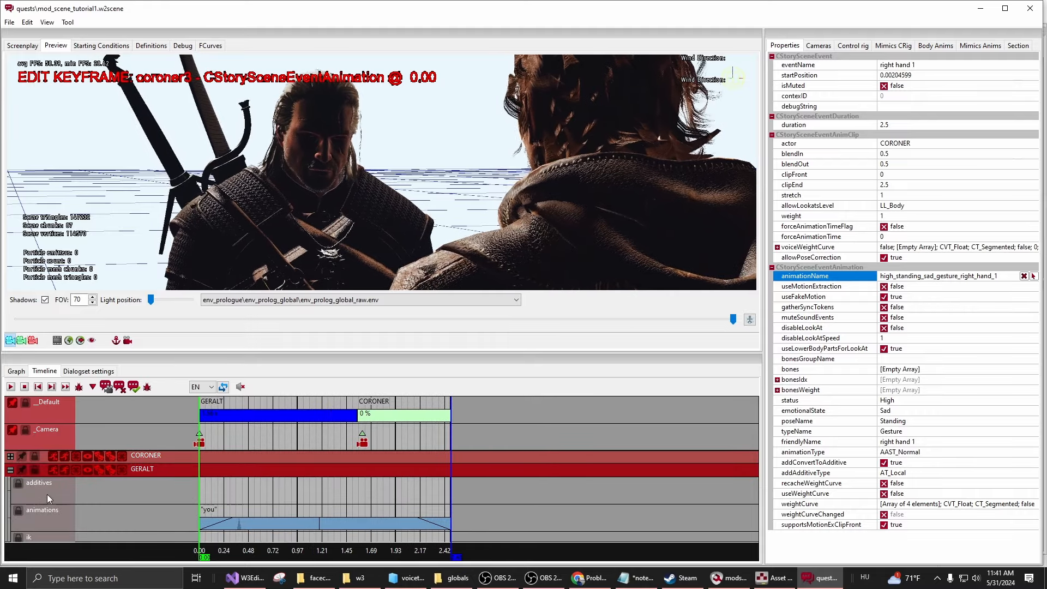
left_click(247, 499)
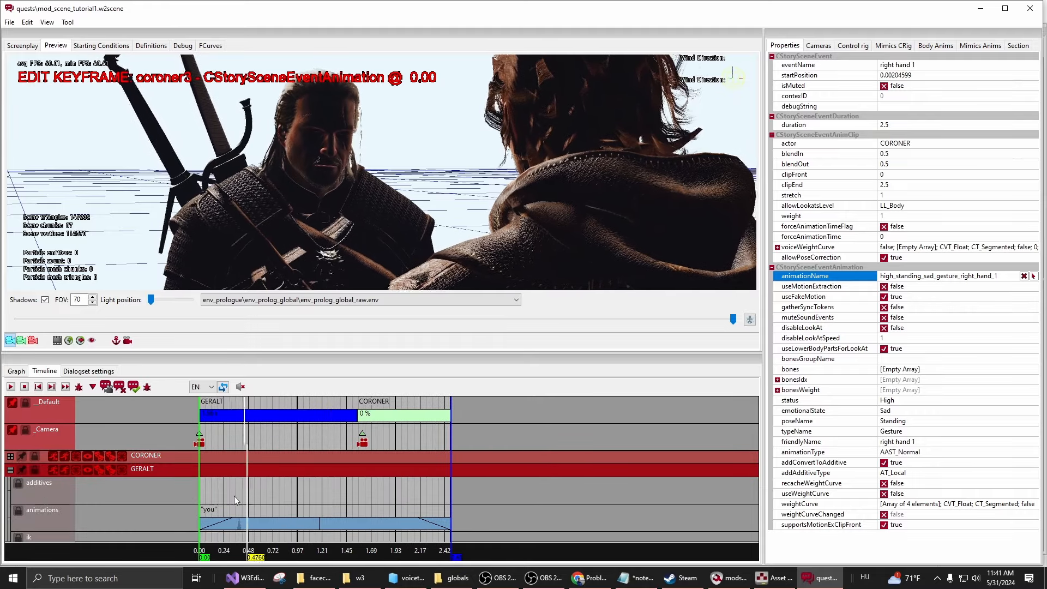
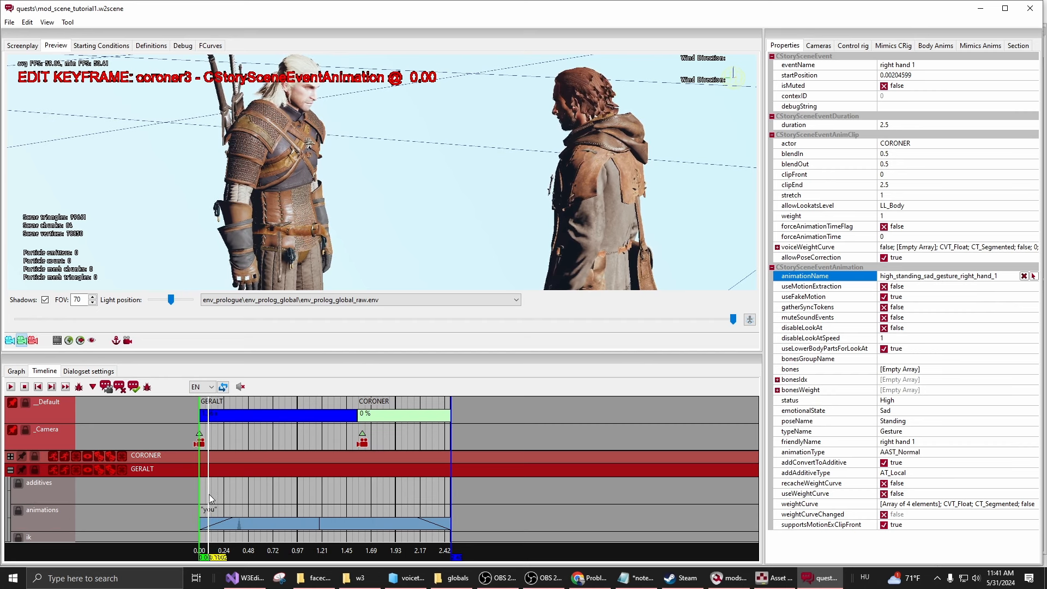
right_click(210, 492)
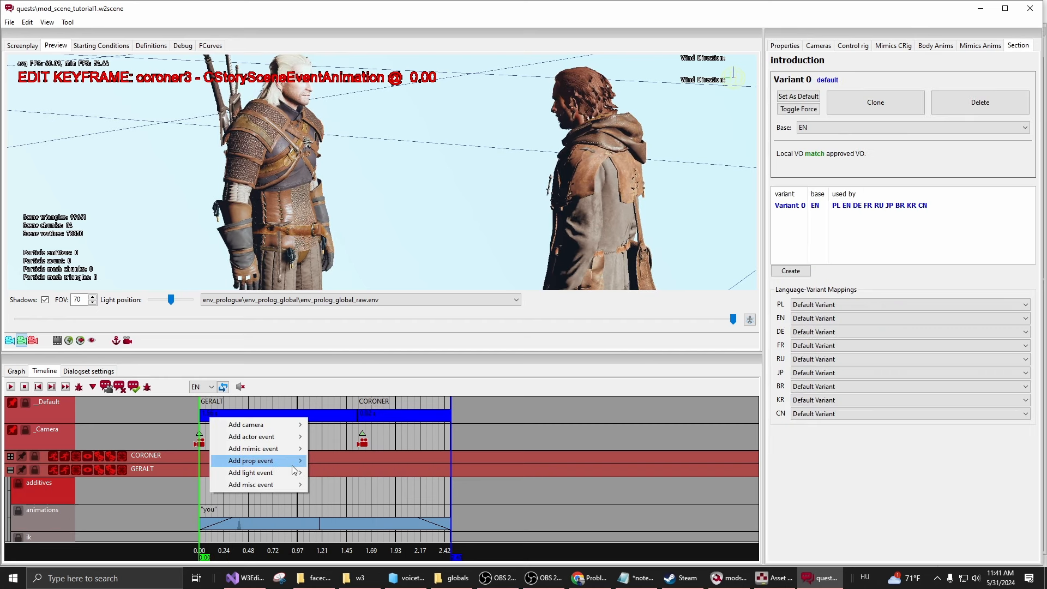
mouse_move(287, 440)
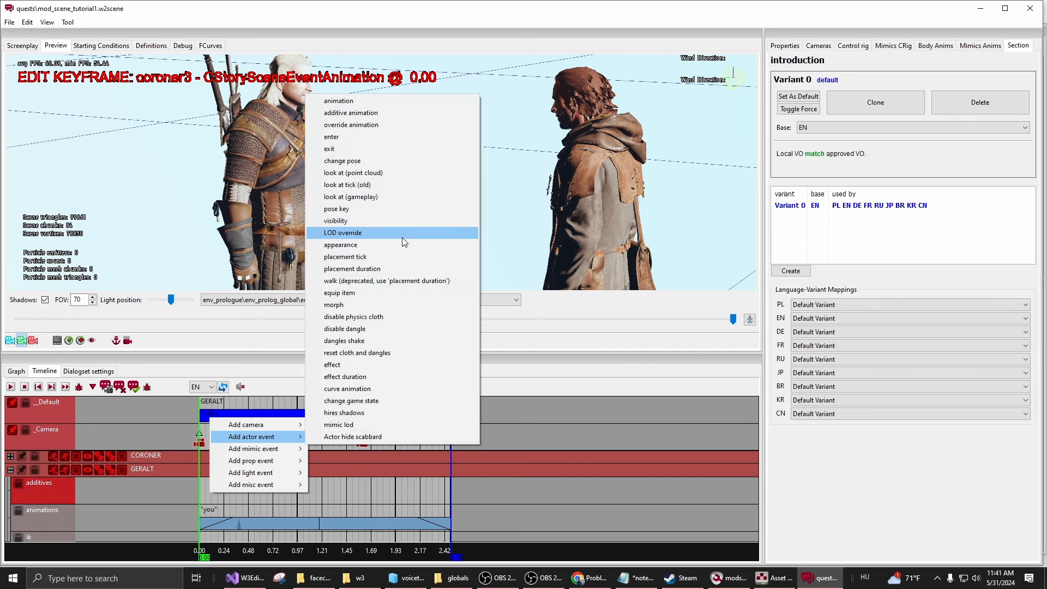
left_click(395, 172)
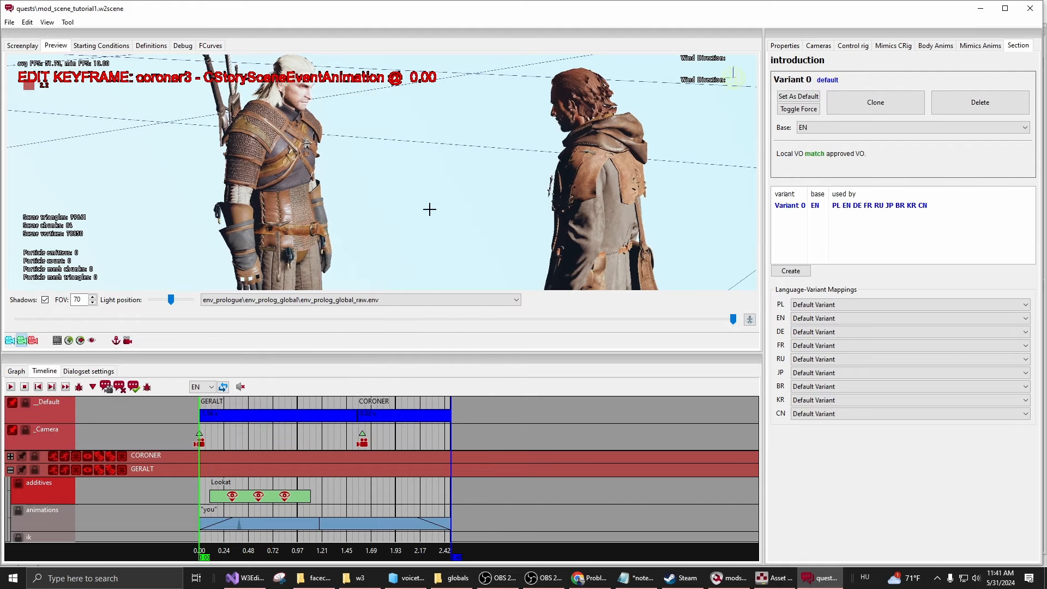
left_click(247, 497)
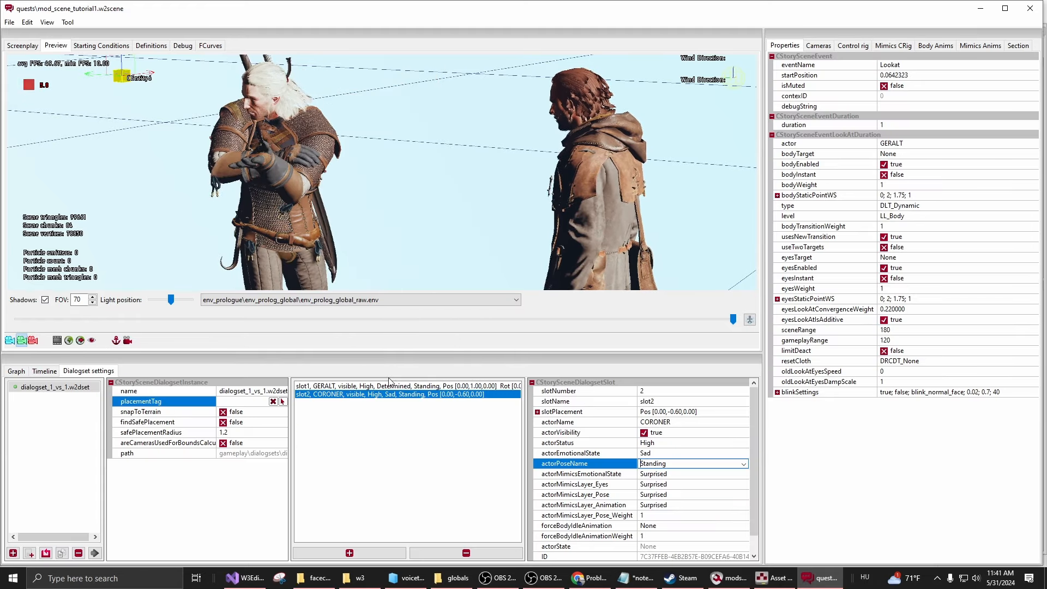
Keep the Lookat event's level at LL_Body and move its look-at point around beside GERALT in the preview.
scroll(362, 196, "down", 3)
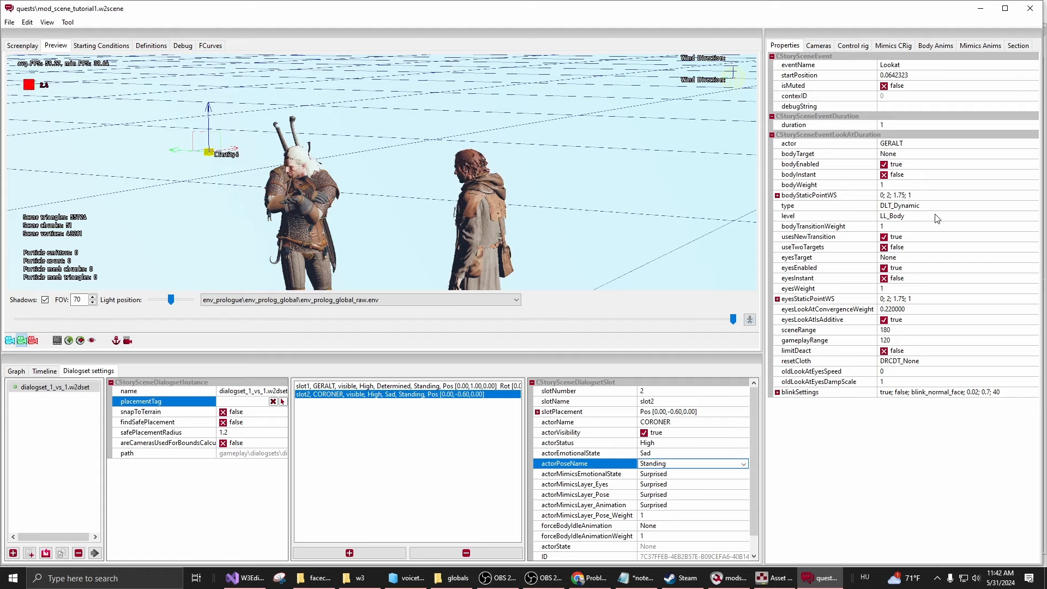
left_click(949, 217)
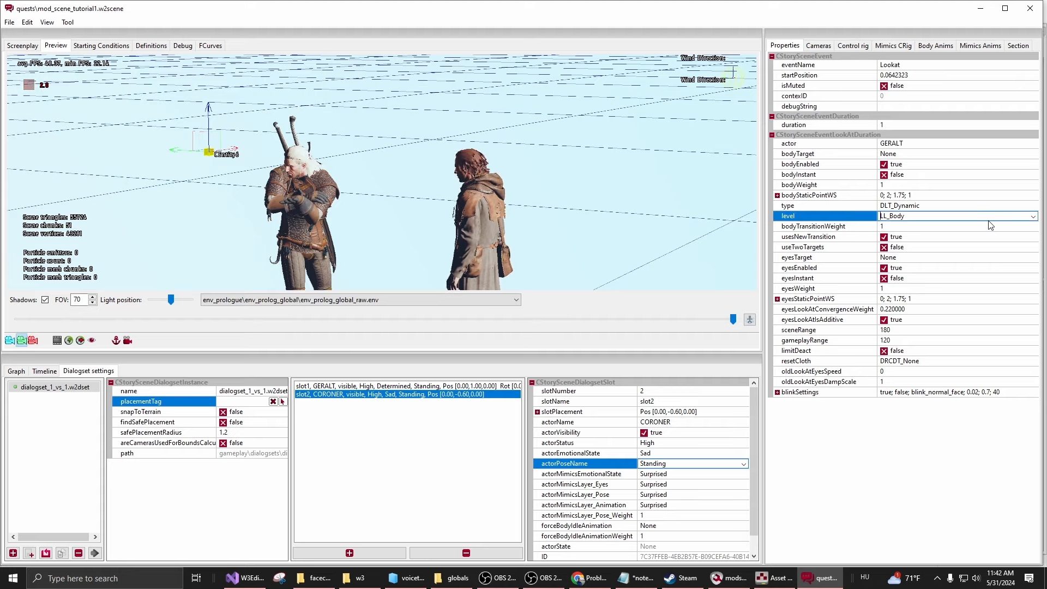
left_click(1032, 217)
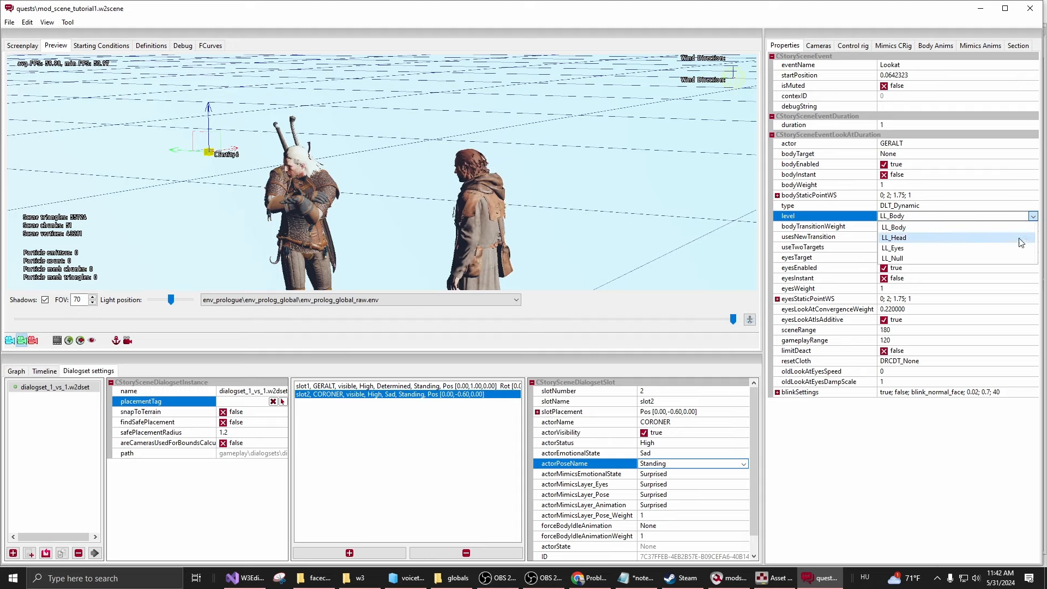
left_click(908, 227)
left_click(910, 226)
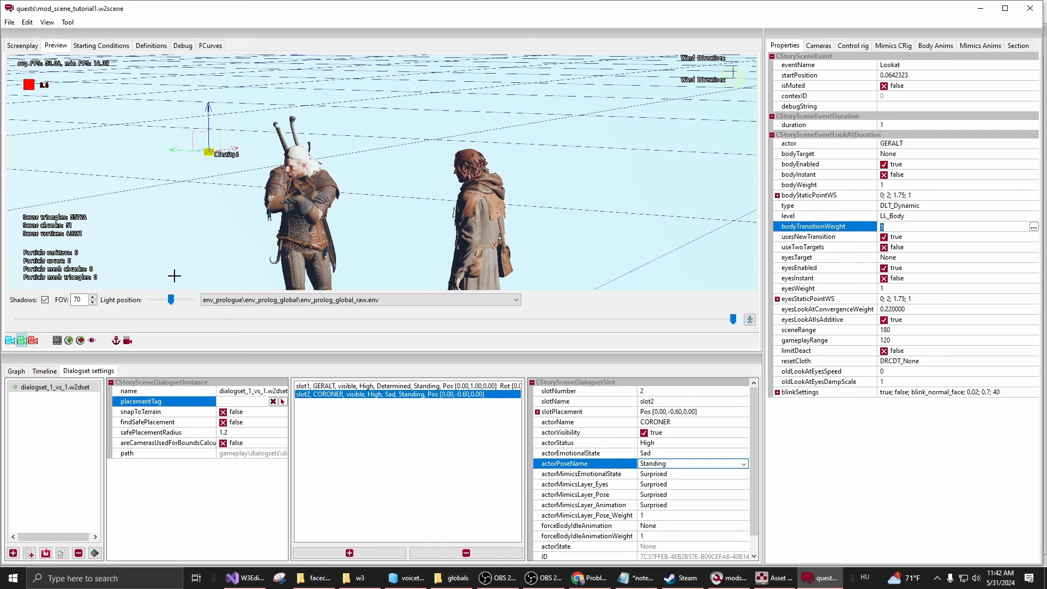
left_click_drag(182, 152, 233, 167)
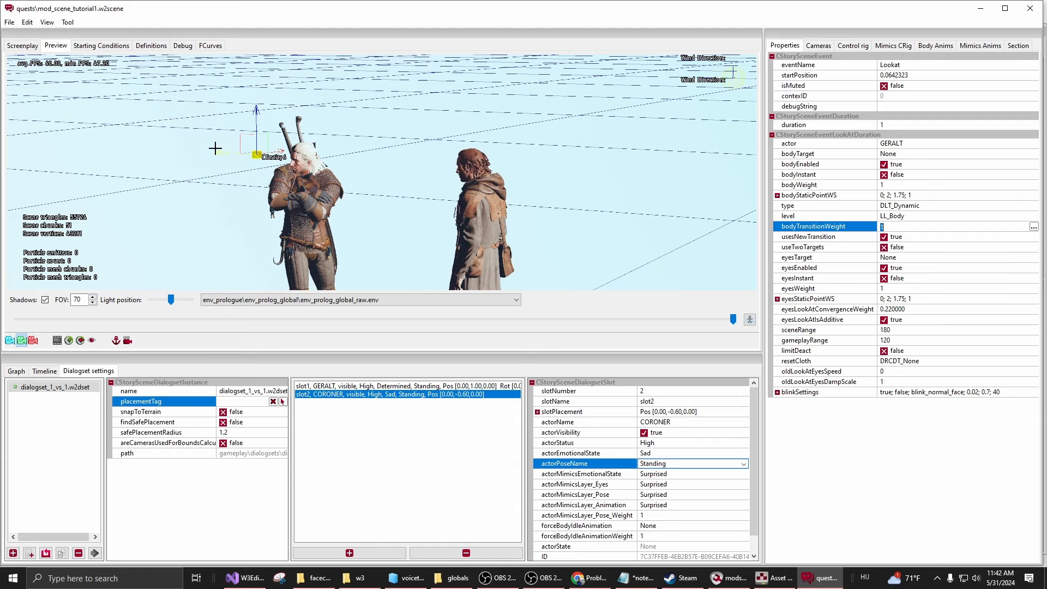
left_click_drag(256, 155, 216, 174)
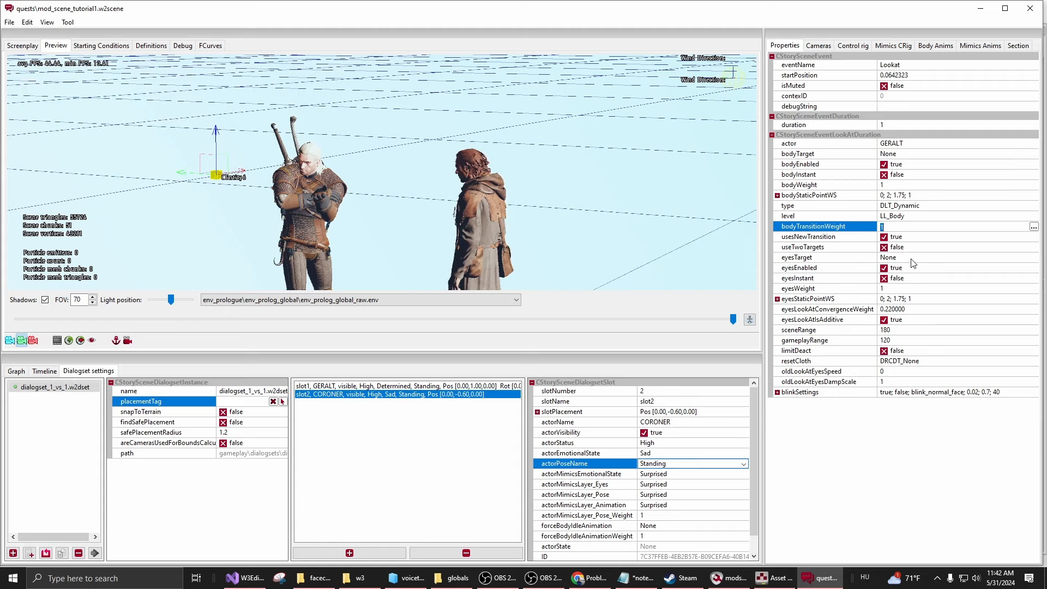
Try CORONER as the Lookat event's bodyTarget.
left_click(916, 155)
left_click(1033, 154)
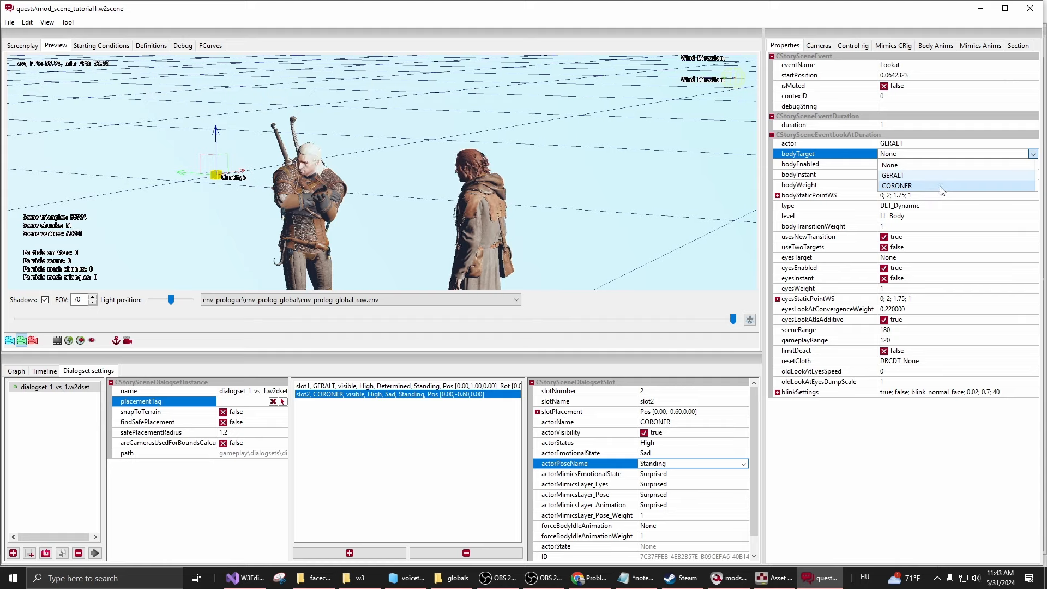
left_click(942, 186)
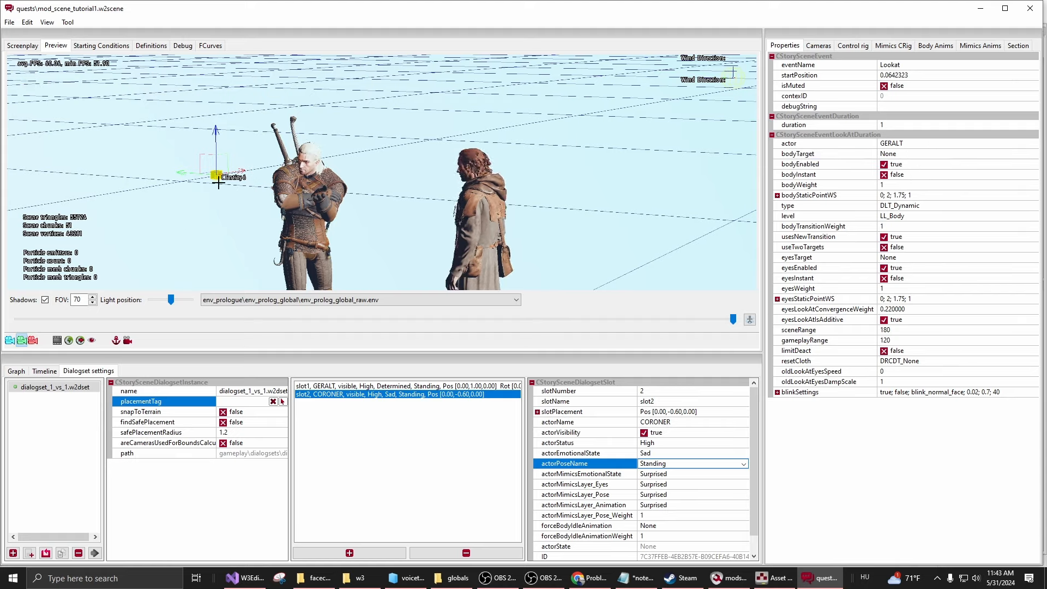
Move the look-at point to just beside GERALT in the preview, and save the scene.
left_click_drag(188, 174, 255, 175)
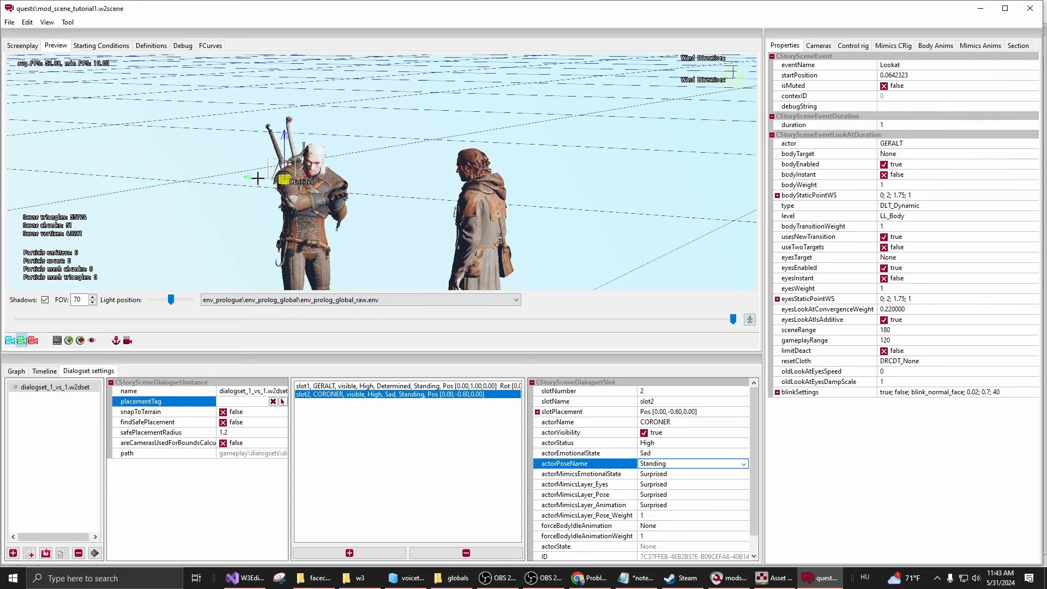
left_click_drag(250, 180, 216, 175)
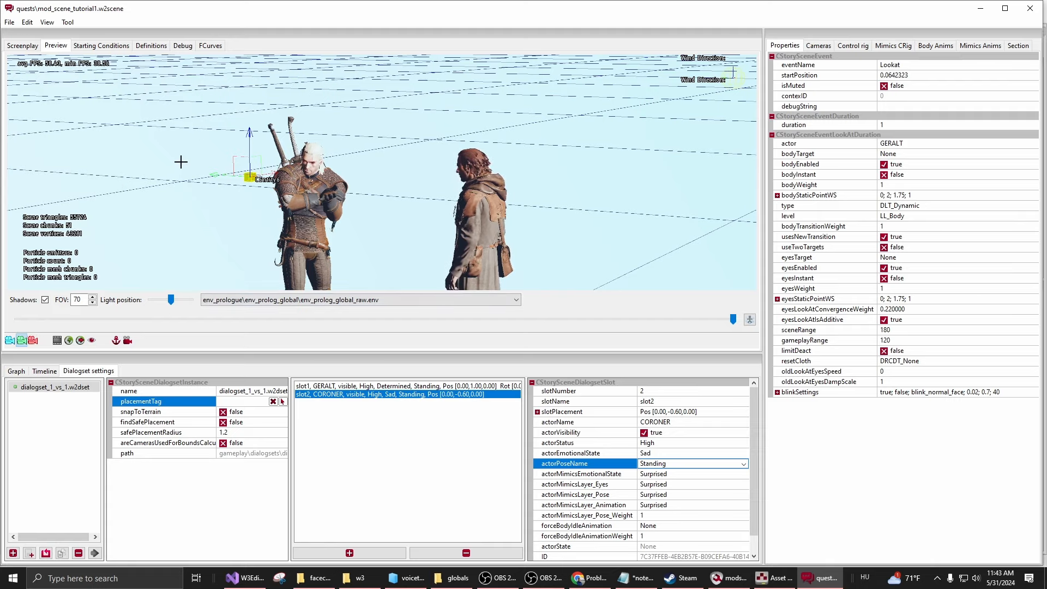
left_click(24, 47)
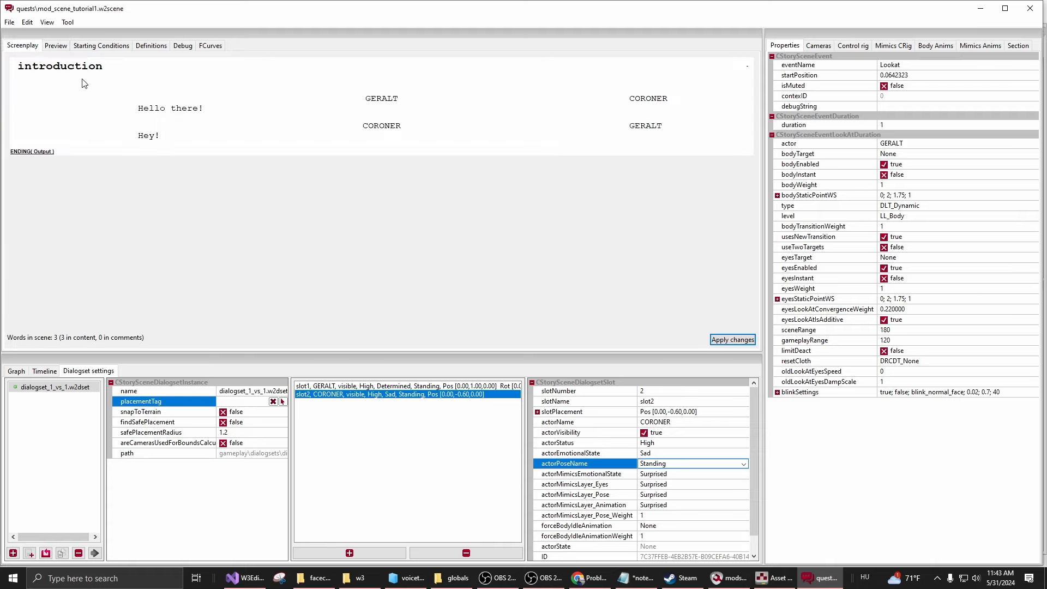
left_click(9, 22)
left_click(25, 34)
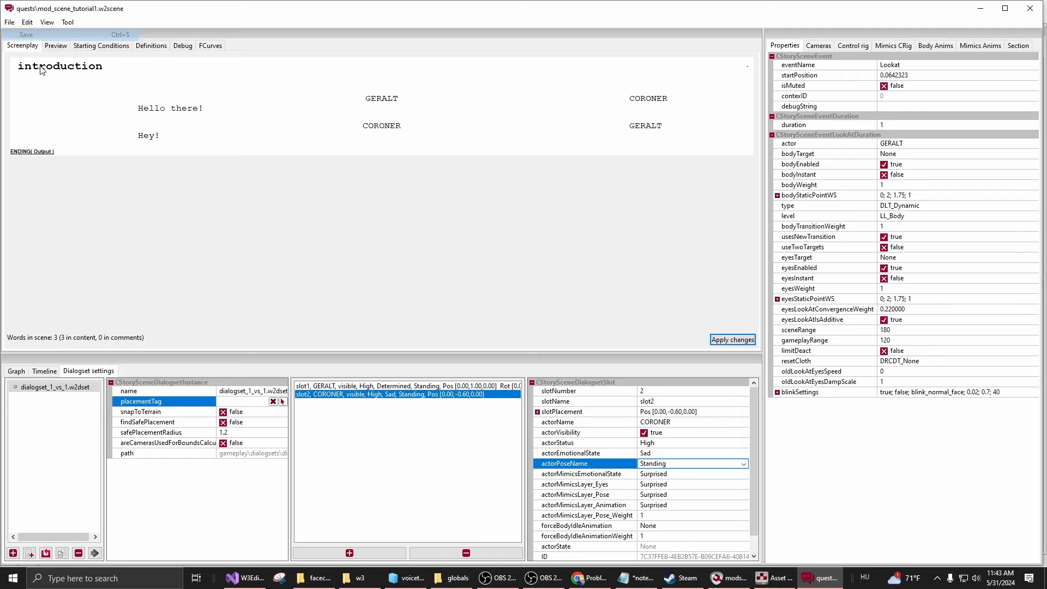
left_click(56, 46)
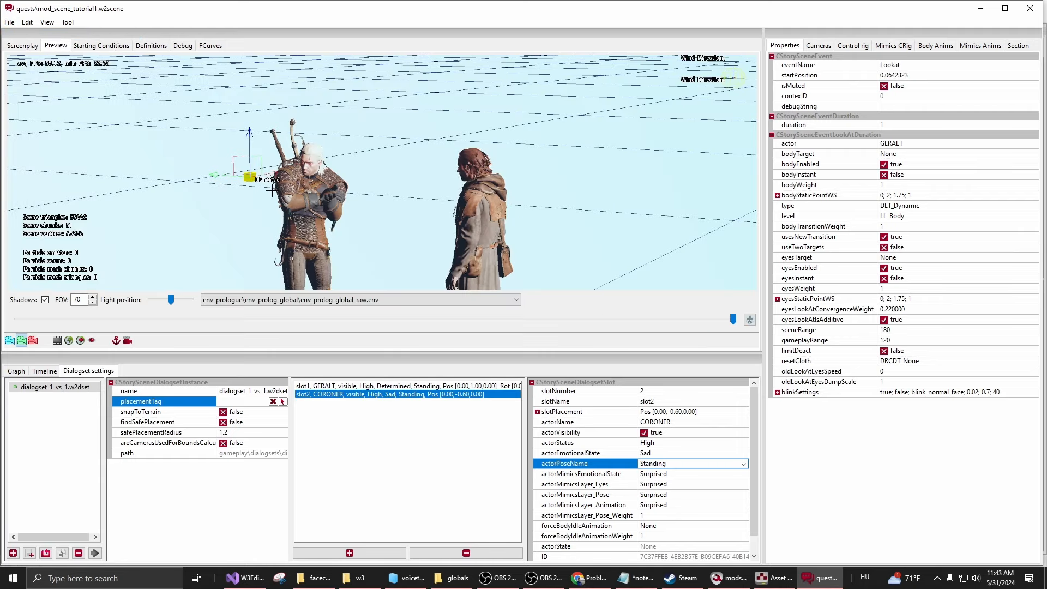
Play the introduction on the timeline to check GERALT's Lookat event, and save the scene again.
left_click(44, 371)
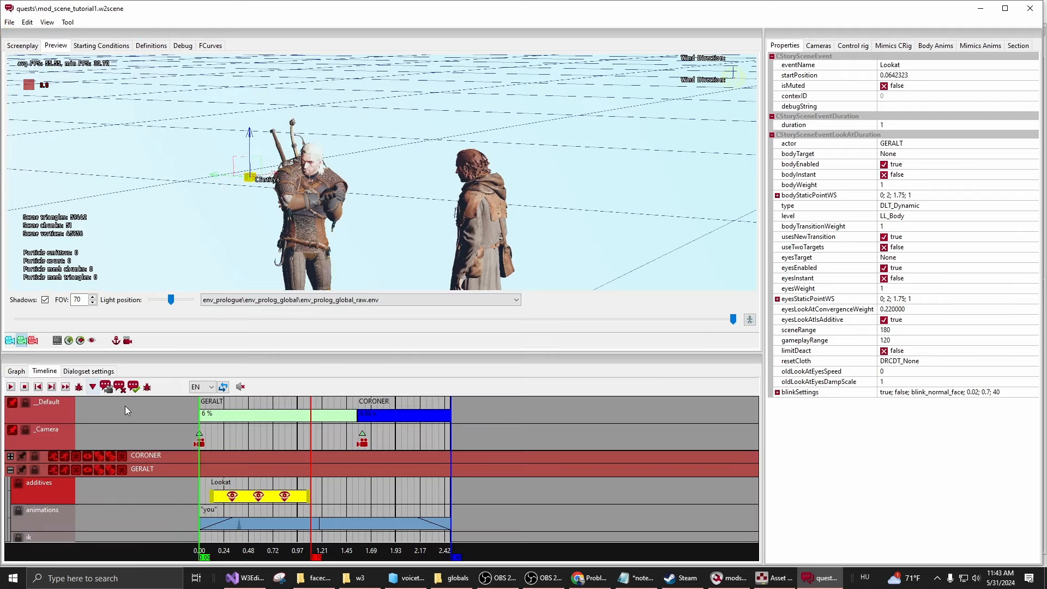
left_click(10, 387)
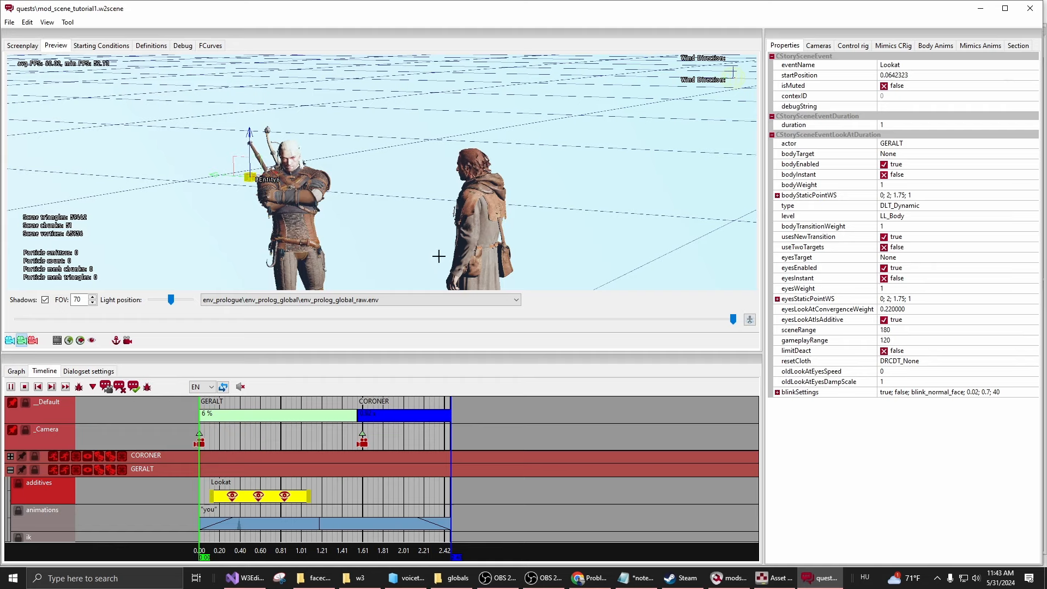
left_click(10, 23)
left_click(20, 35)
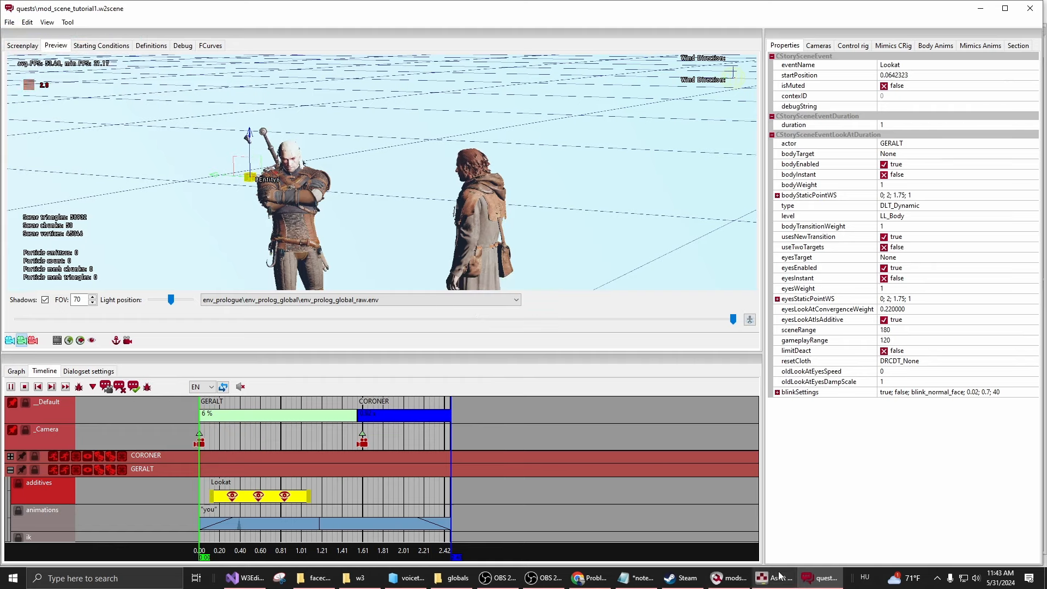
Switch to the main REDkit editor window and open the recent world levels\prolog_village\prolog_village.w2w.
mouse_move(769, 585)
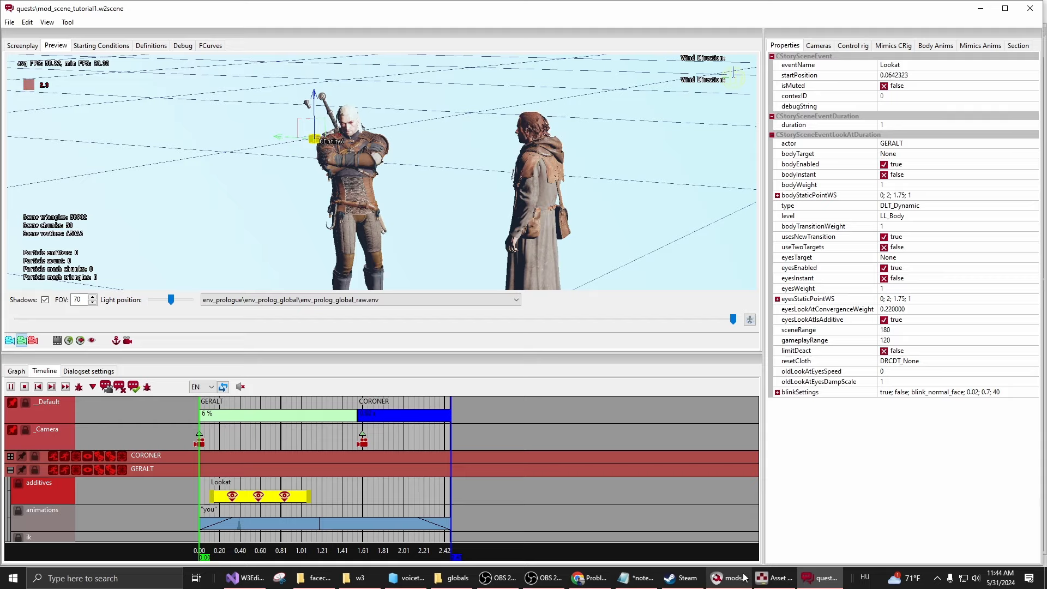
mouse_move(737, 579)
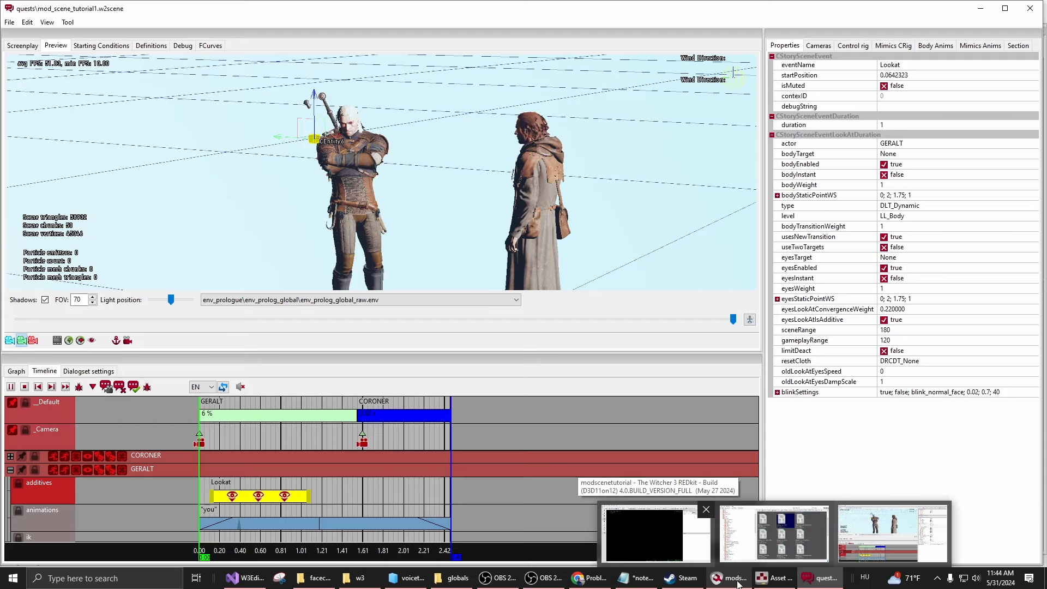
left_click(737, 579)
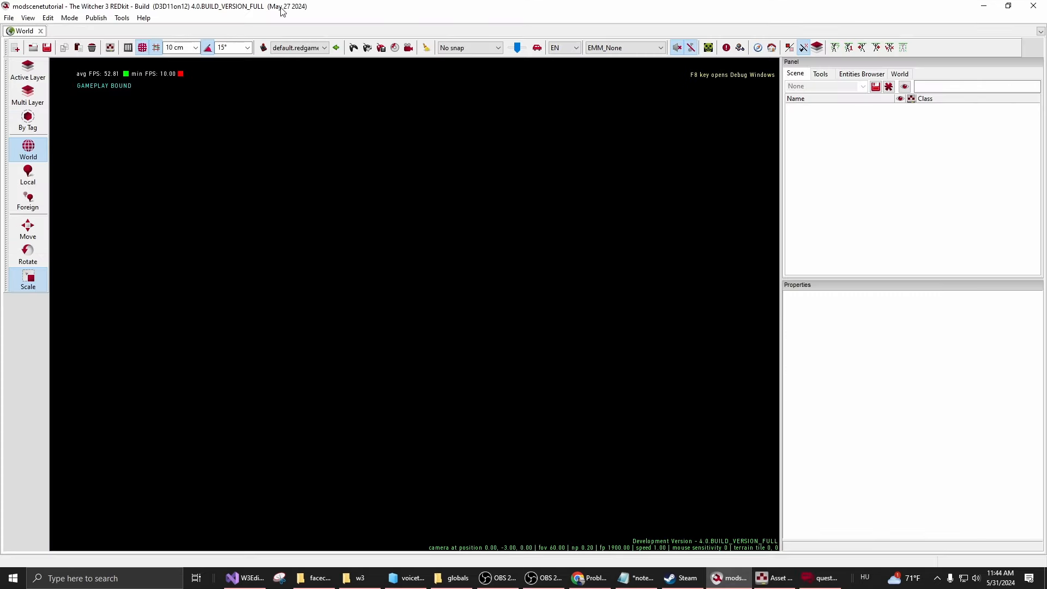
left_click(9, 17)
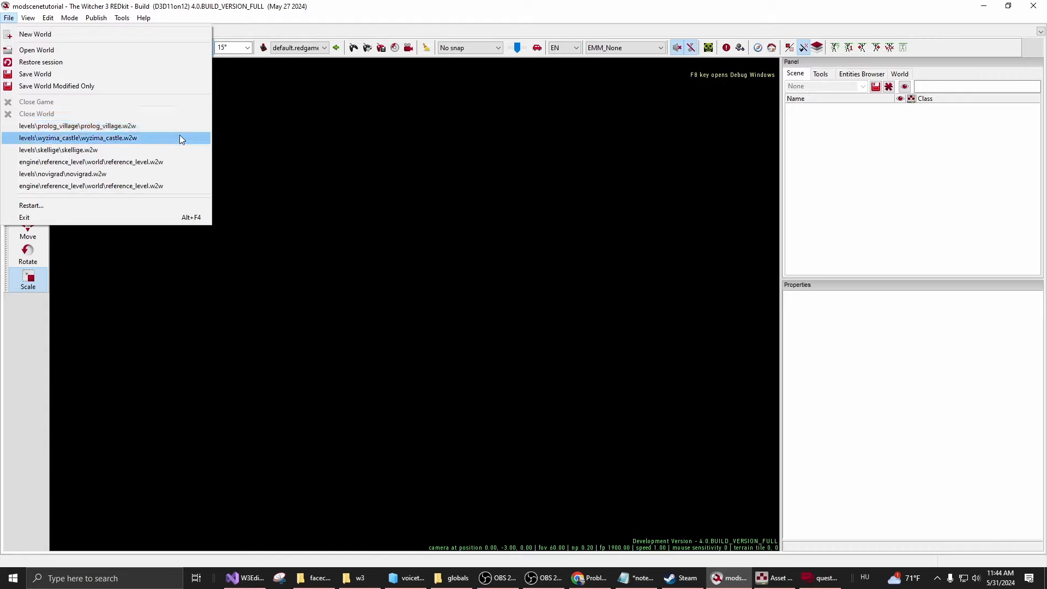
left_click(138, 128)
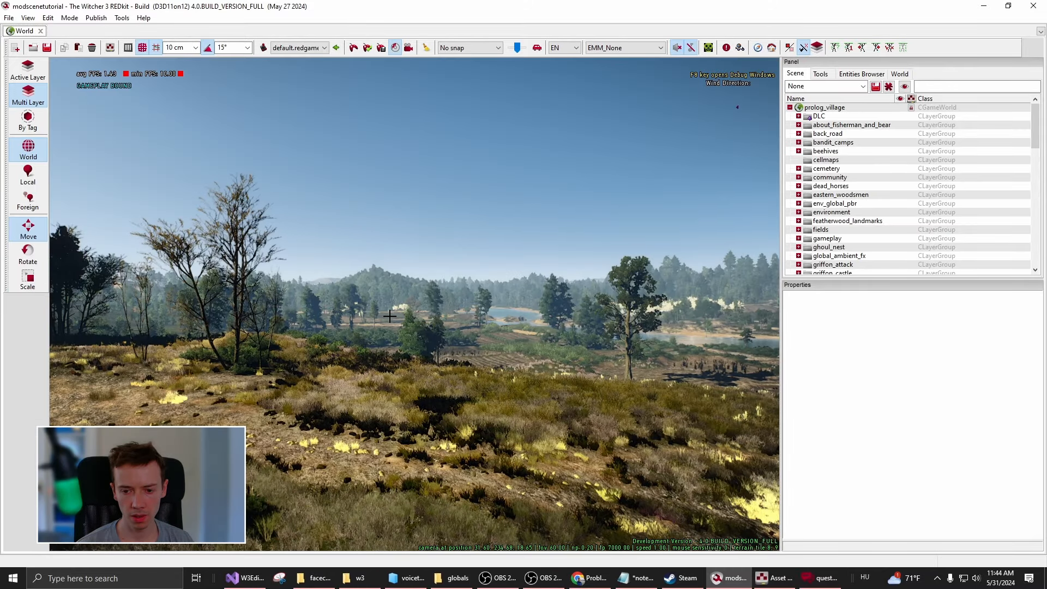
Load all layers in the prolog_village world group.
right_click_drag(449, 311, 639, 276)
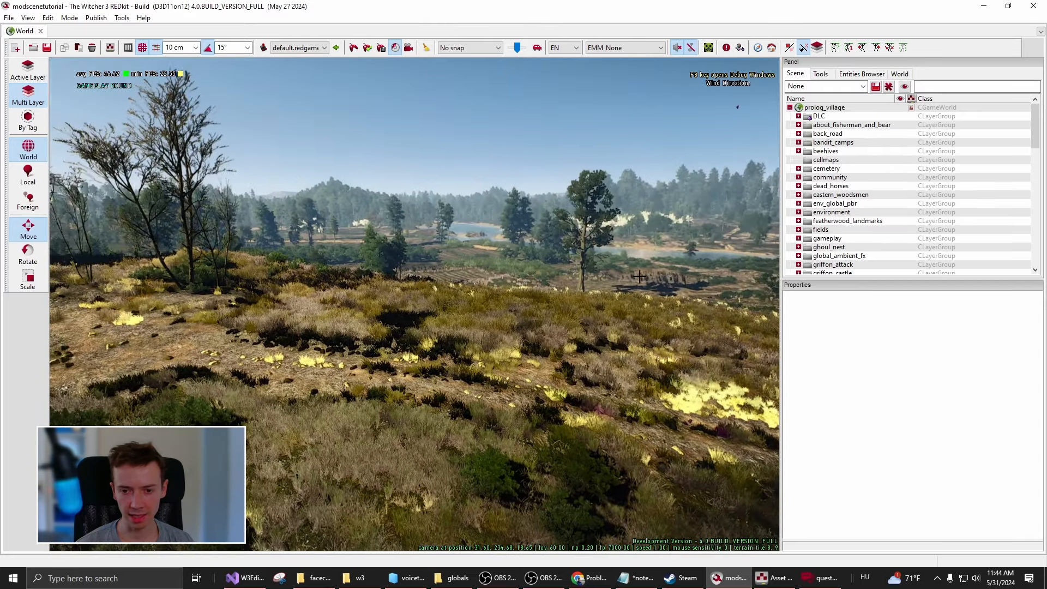
left_click(824, 107)
right_click(823, 107)
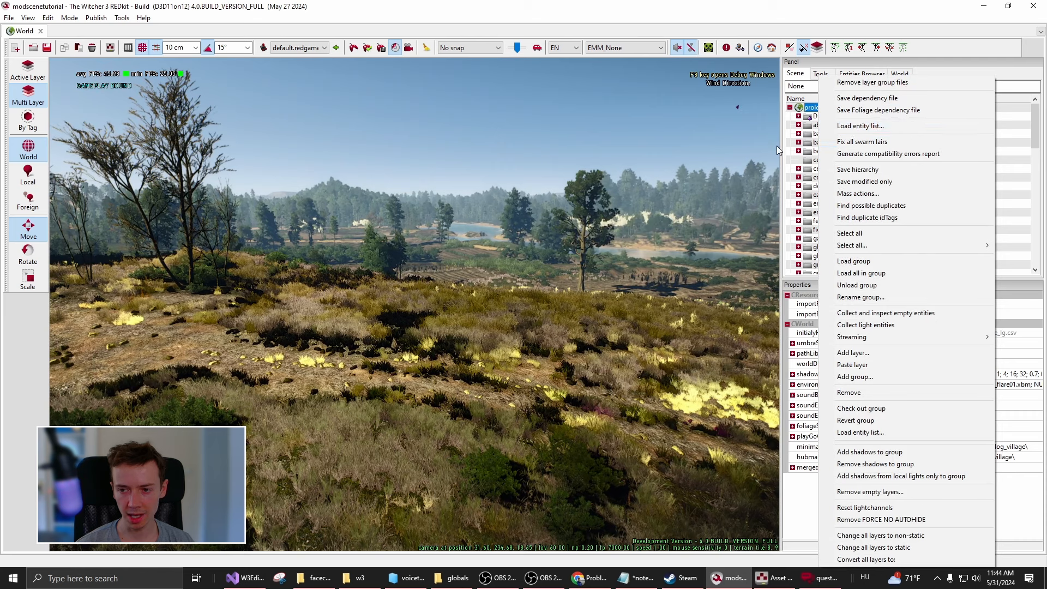
left_click(815, 108)
right_click(812, 108)
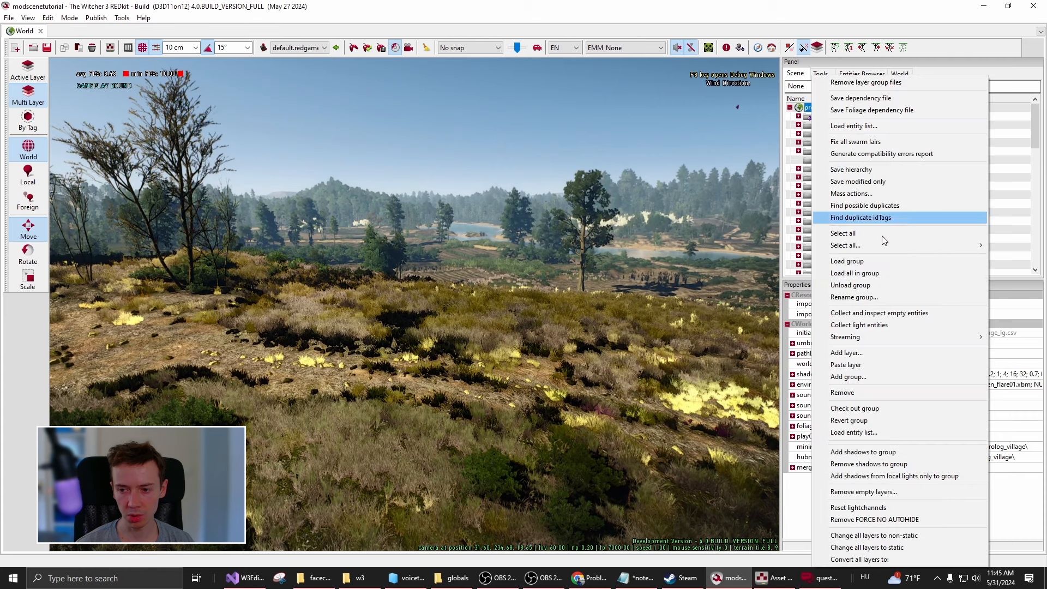
left_click(873, 279)
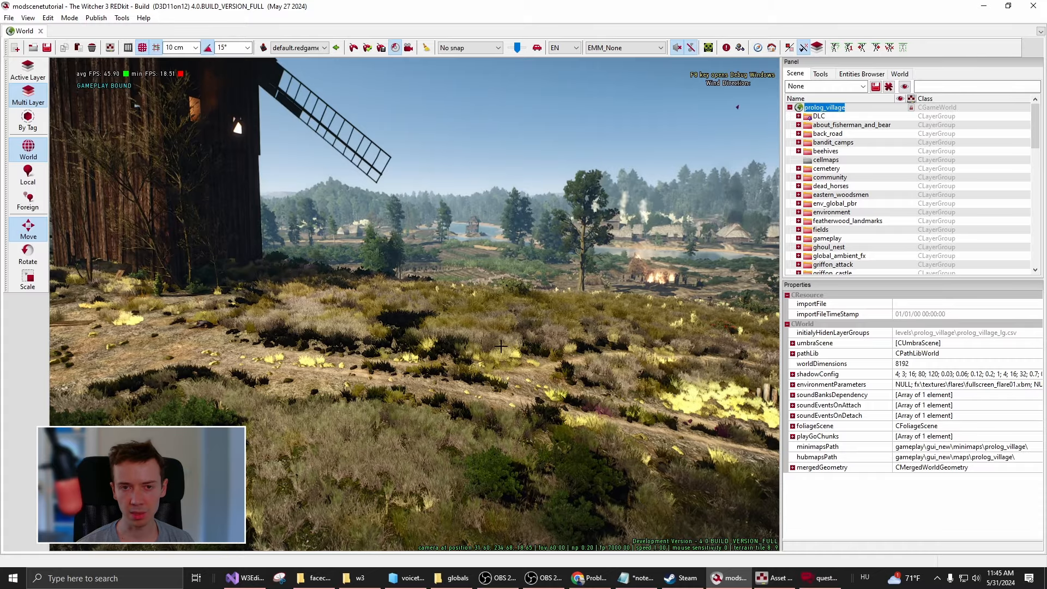
right_click_drag(415, 304, 539, 371)
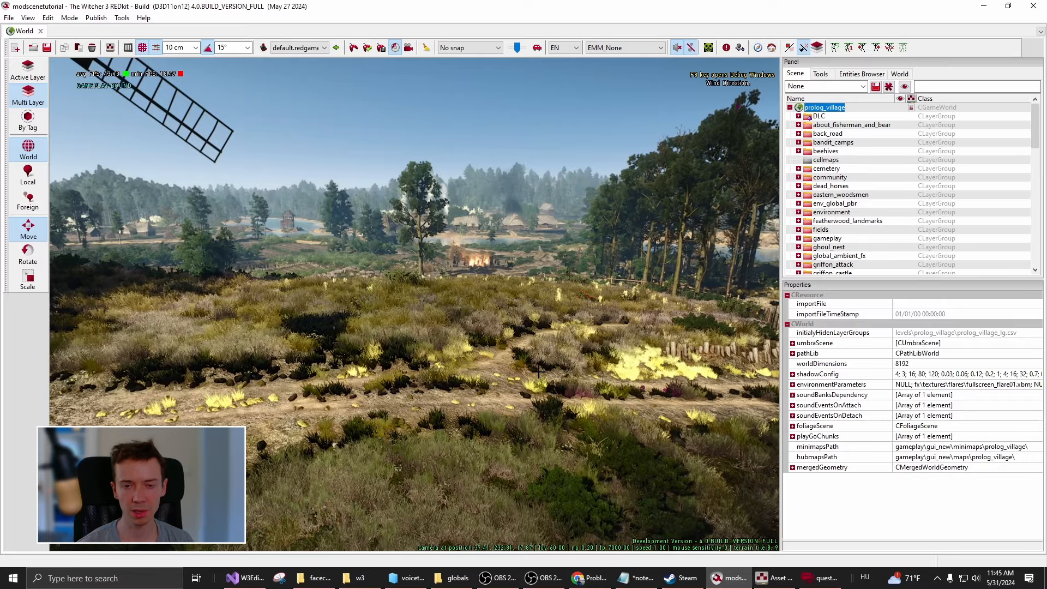
mouse_move(467, 395)
right_mouse_down()
mouse_move(327, 382)
mouse_move(480, 382)
mouse_move(502, 398)
mouse_move(451, 443)
mouse_move(453, 431)
right_mouse_up()
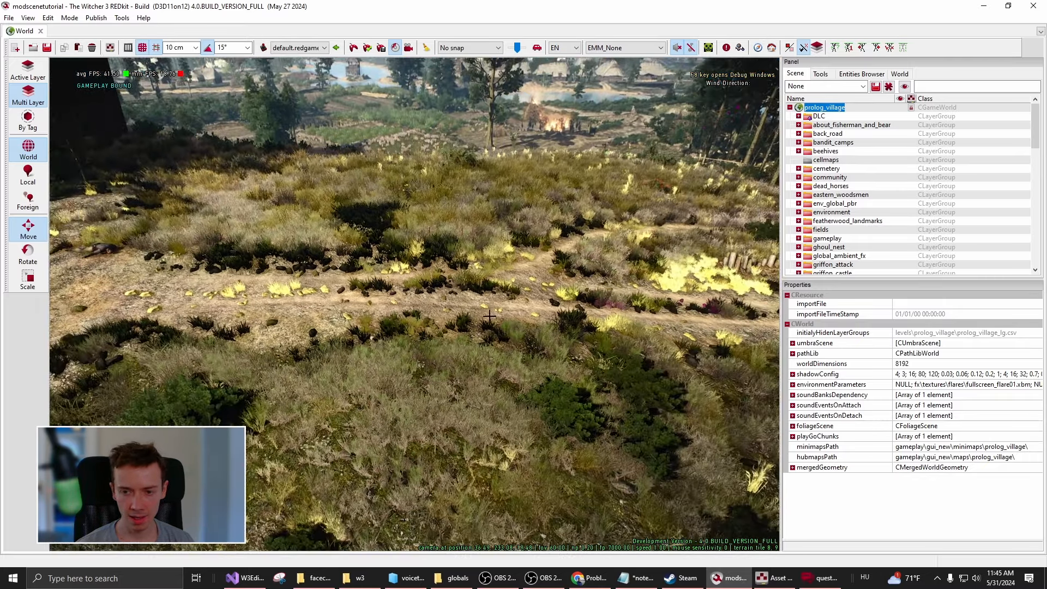
left_click(28, 17)
left_click(144, 293)
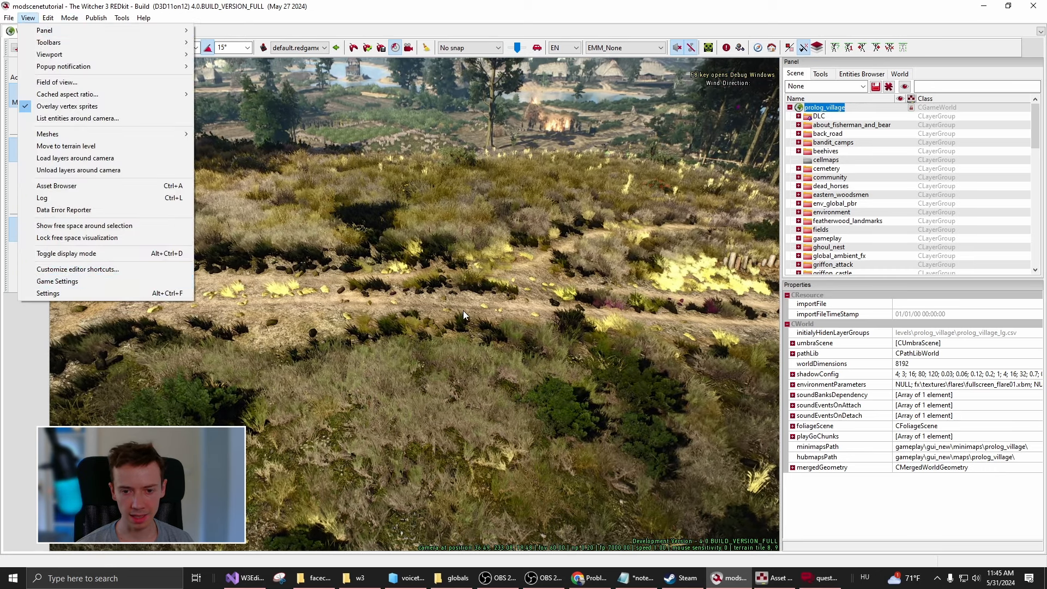
right_click_drag(164, 327, 163, 289)
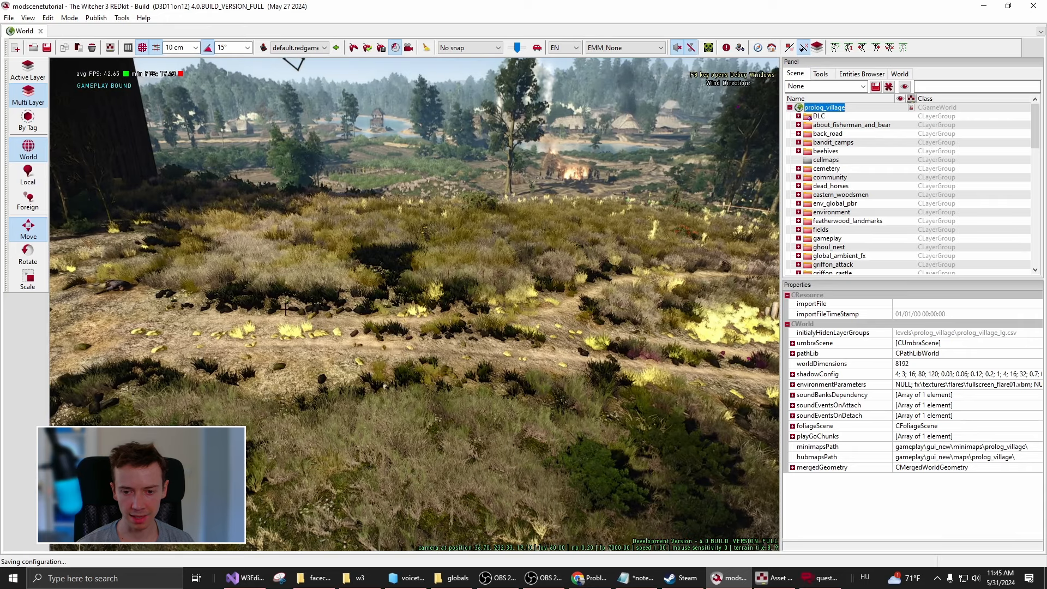
mouse_move(285, 308)
right_mouse_down()
mouse_move(207, 283)
mouse_move(256, 273)
right_mouse_up()
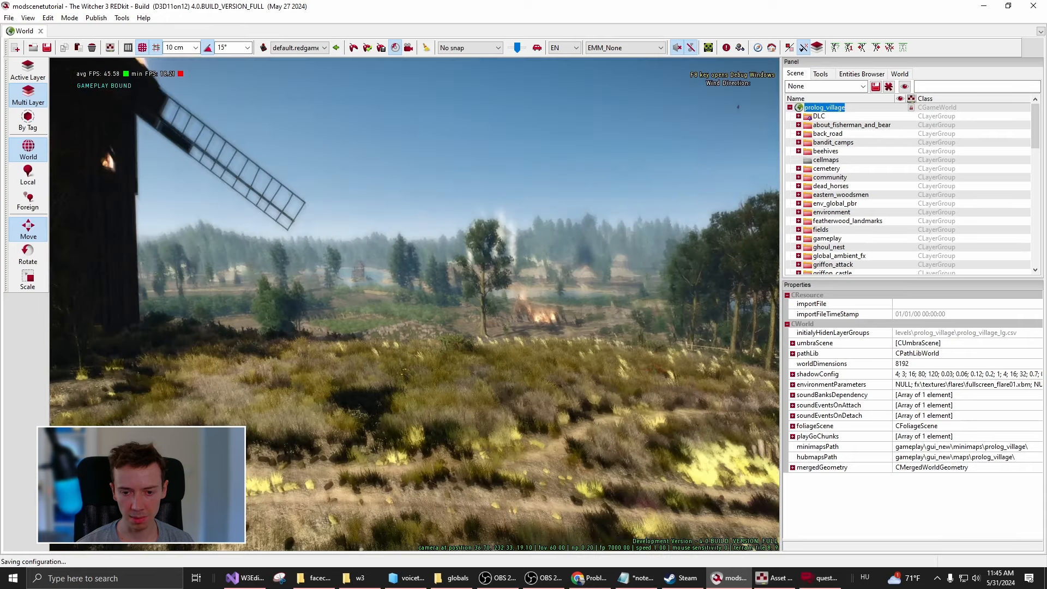
right_click_drag(410, 429, 427, 399)
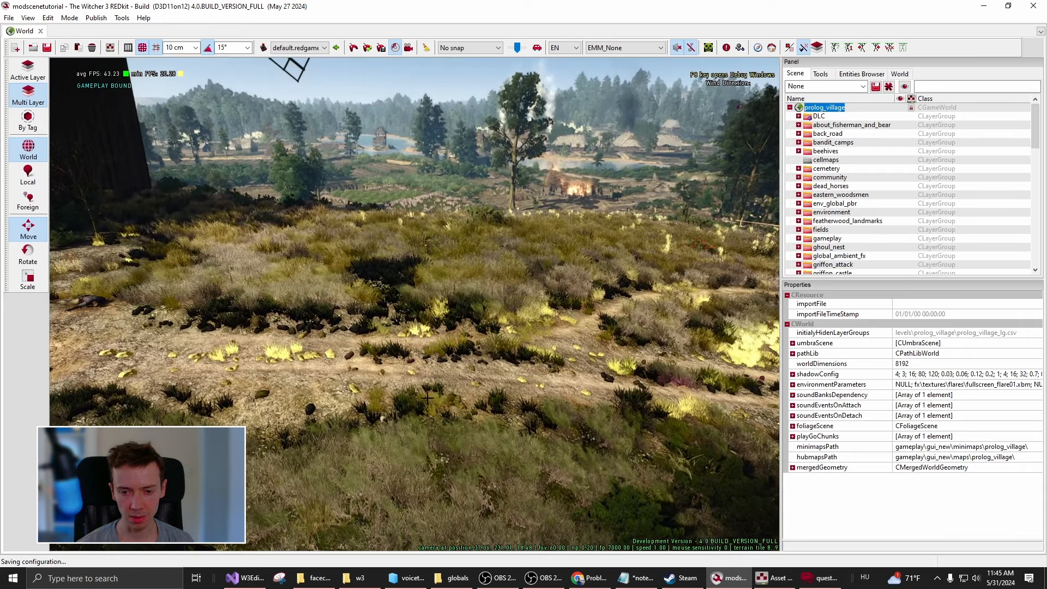
Enable the Waypoints display in the editor's Debug options, and save the settings.
left_click(27, 17)
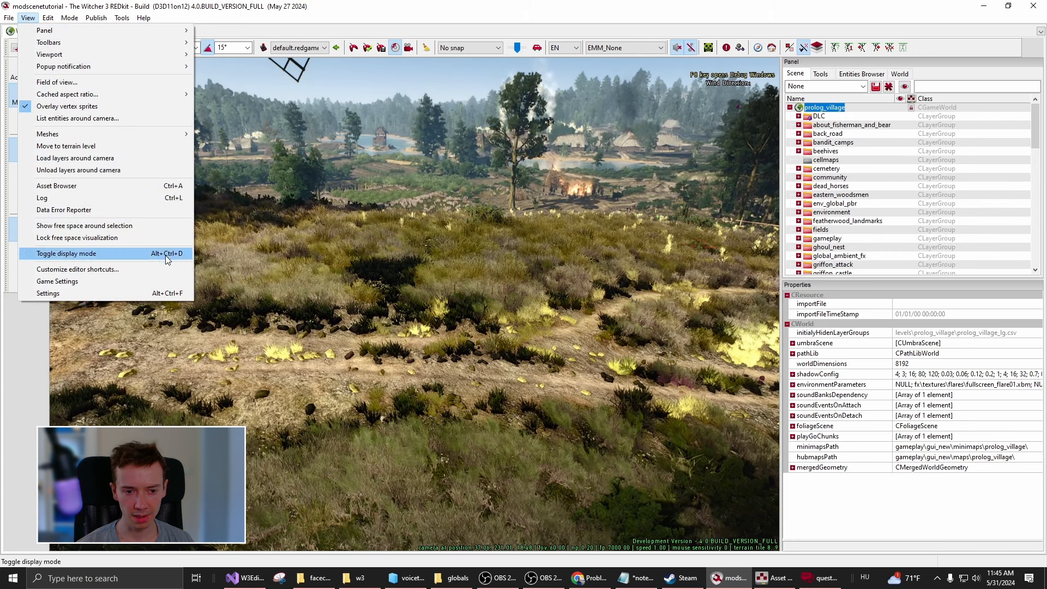
left_click(68, 293)
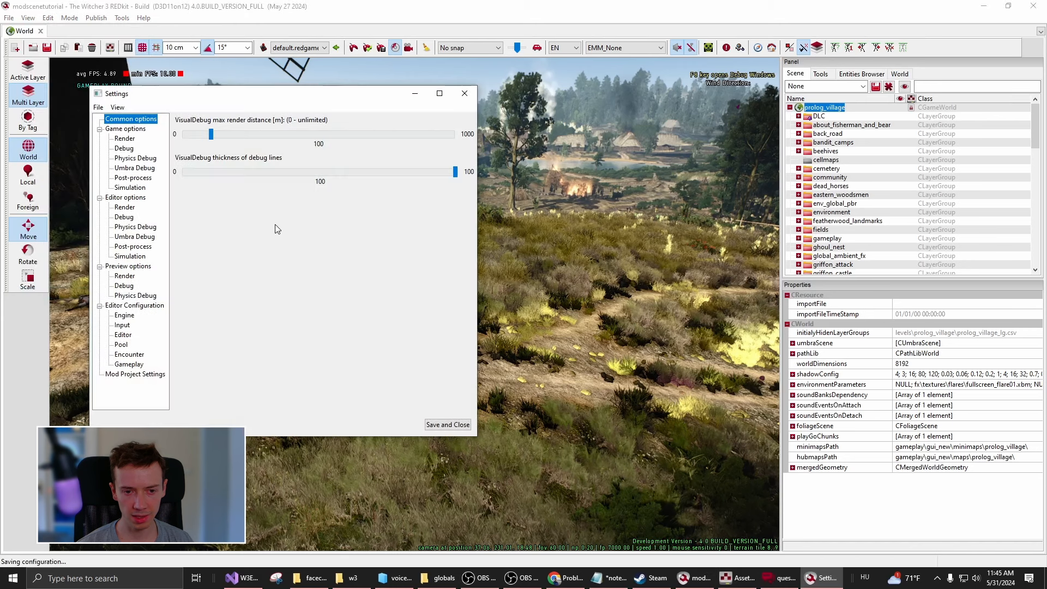
left_click(124, 217)
scroll(221, 308, "down", 10)
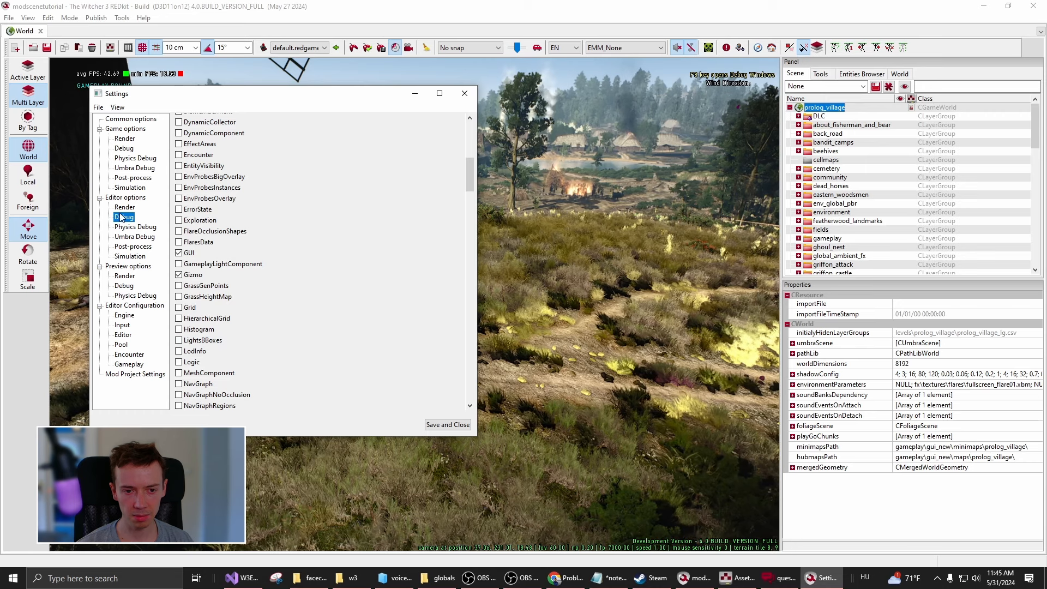
scroll(251, 313, "down", 5)
scroll(238, 356, "down", 12)
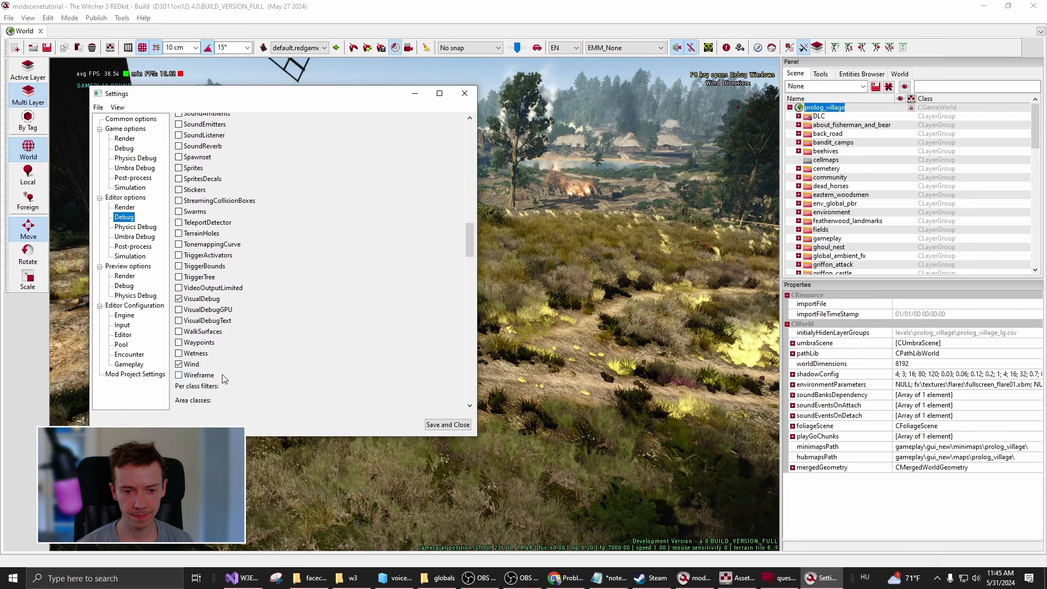
left_click(178, 342)
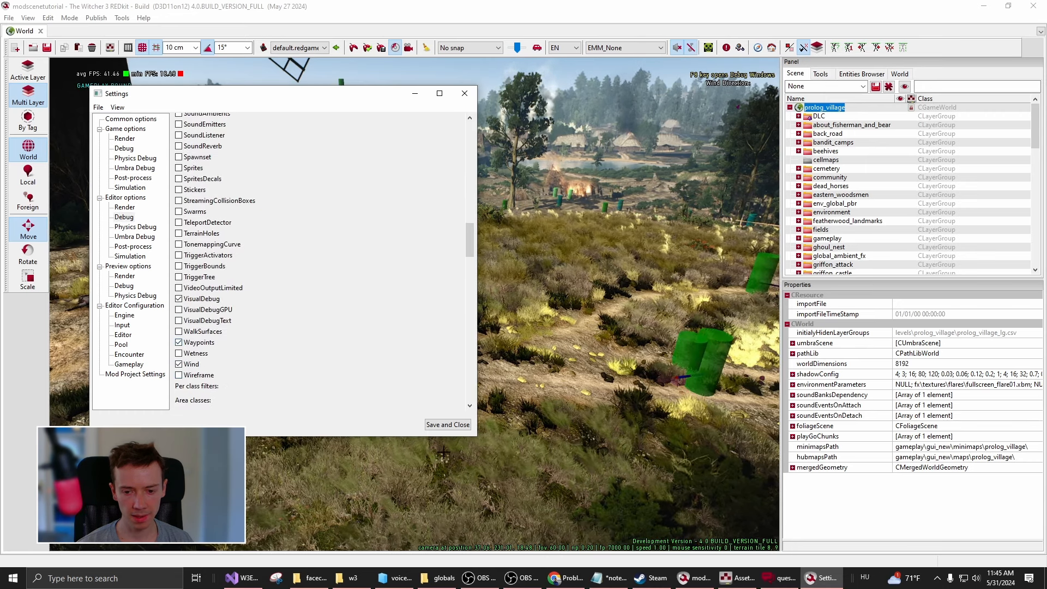
left_click(448, 424)
Make asd the active layer of prolog_village, and look up the gameplay spawn point entities that can be added to it.
left_click_drag(414, 305, 504, 367)
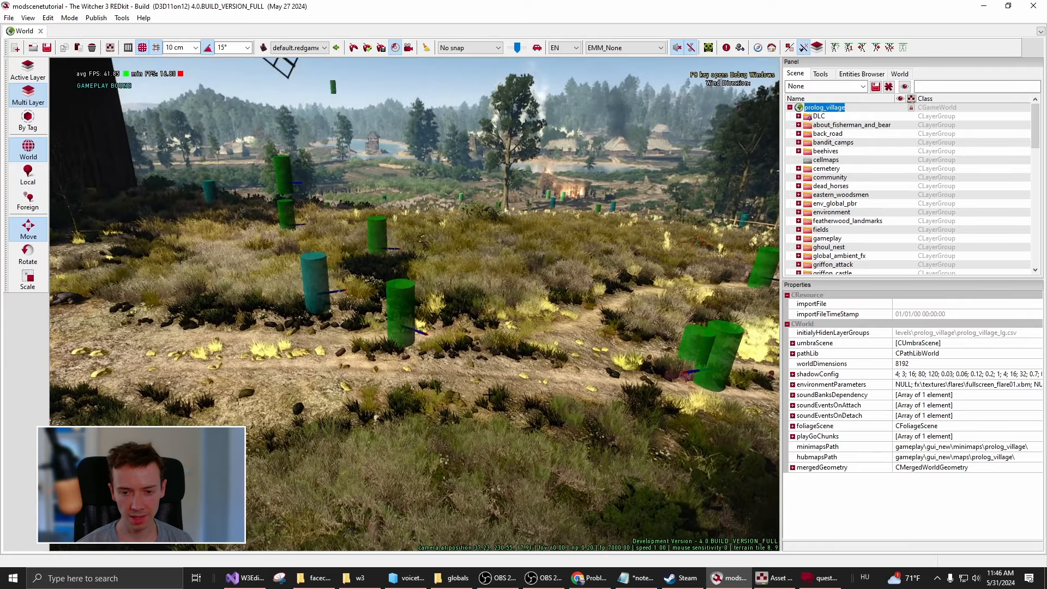
right_click(502, 368)
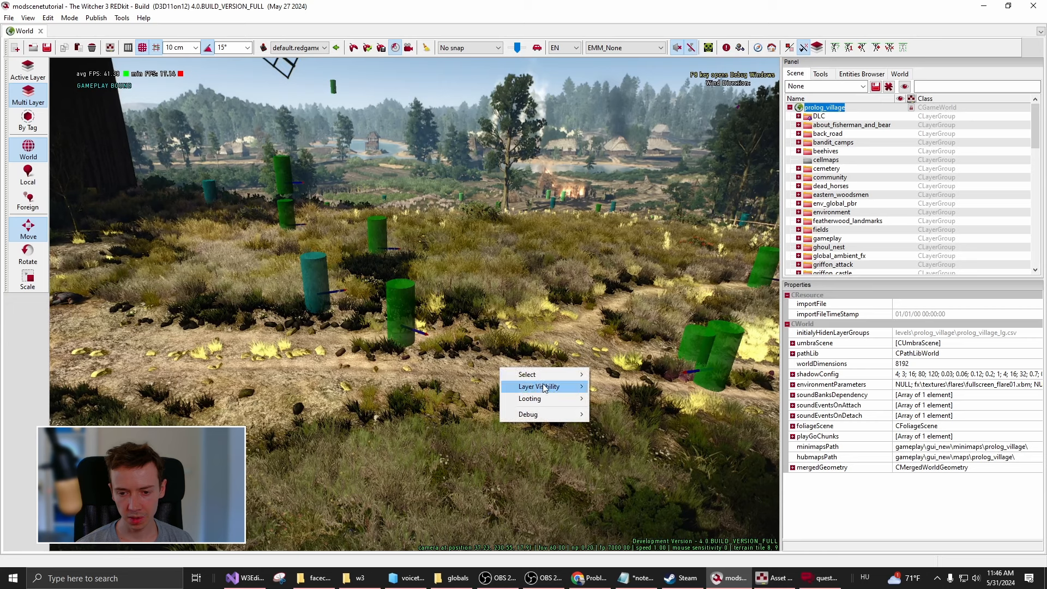
mouse_move(527, 374)
left_click(830, 106)
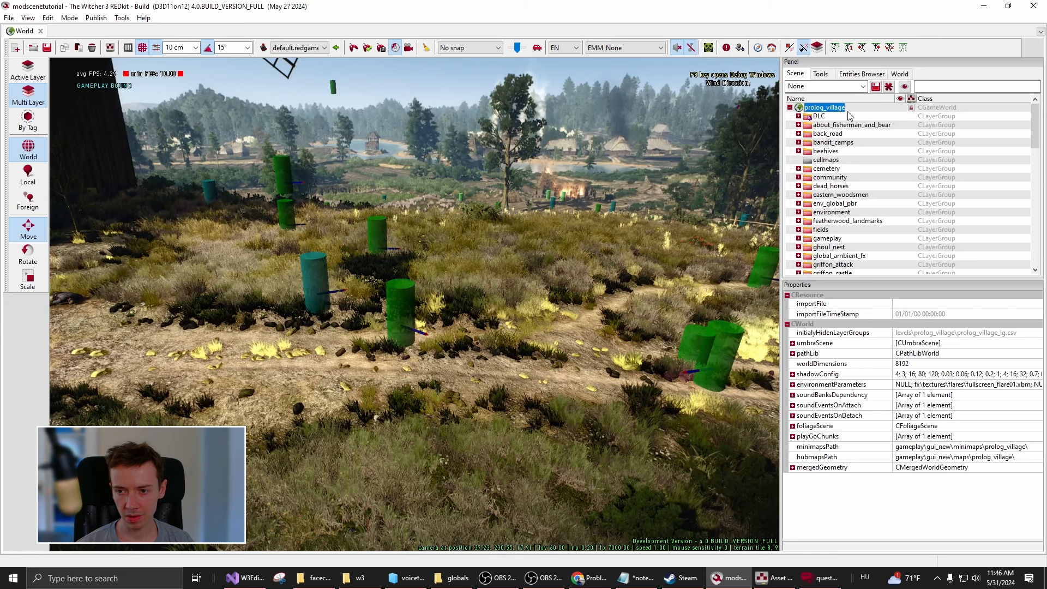
left_click_drag(1034, 141, 1034, 255)
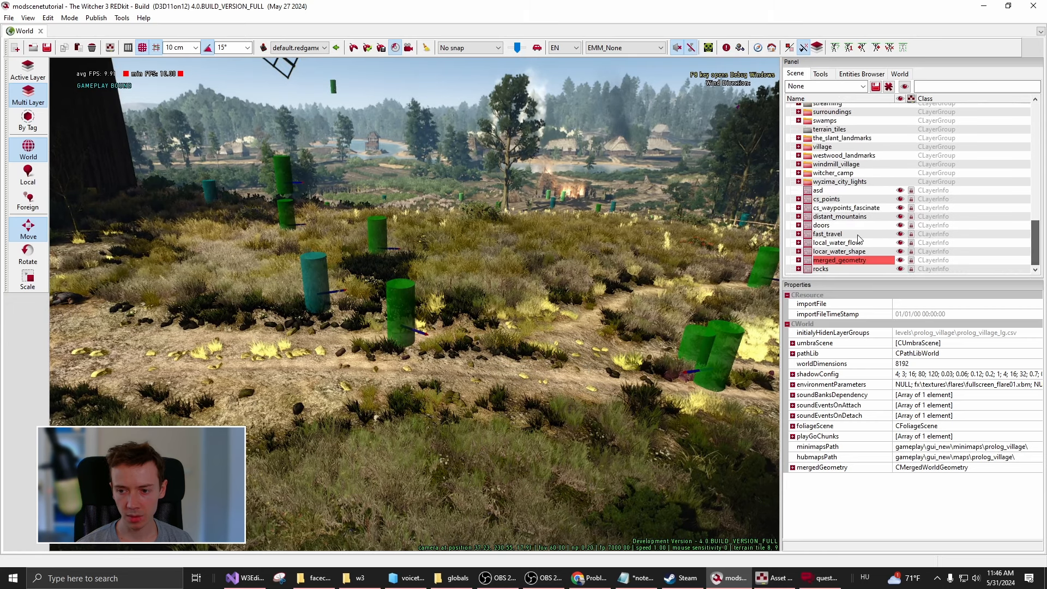
left_click(817, 191)
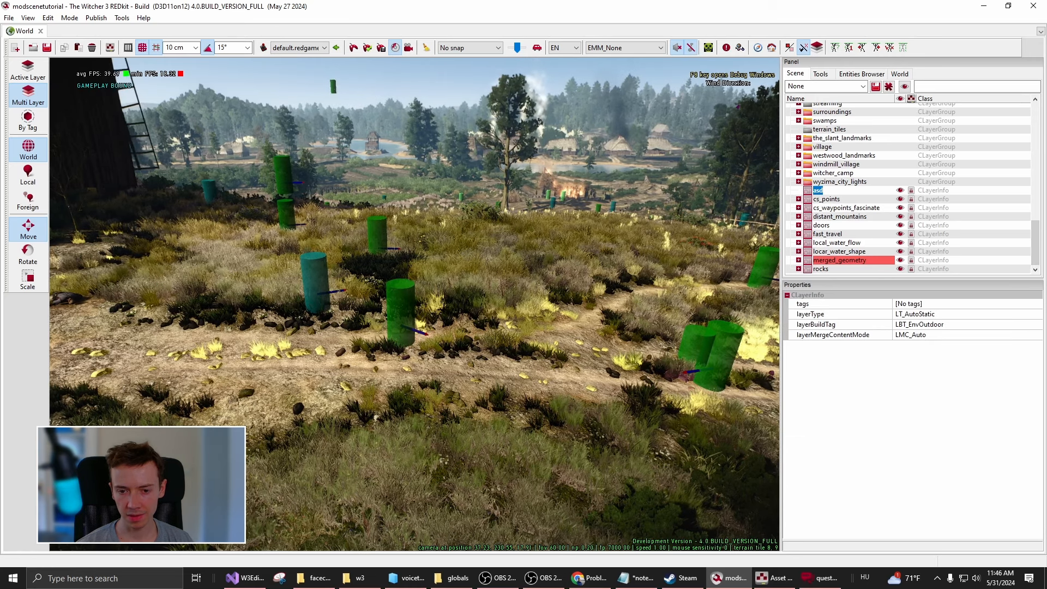
right_click(513, 378)
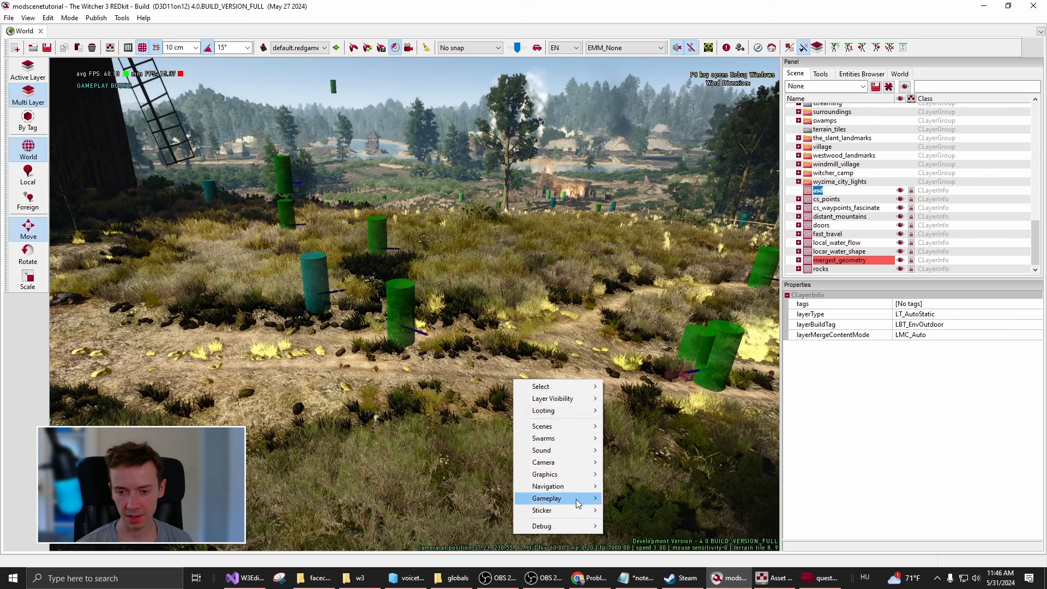
mouse_move(589, 500)
mouse_move(638, 488)
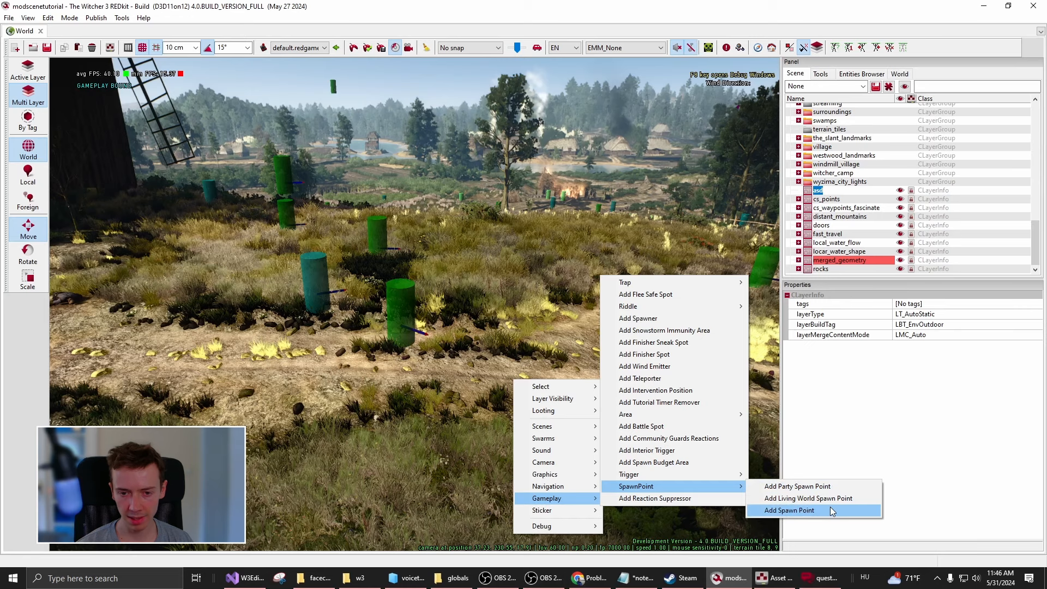
Select the green waypoint at the edge of the dirt road near the windmill.
left_click(398, 305)
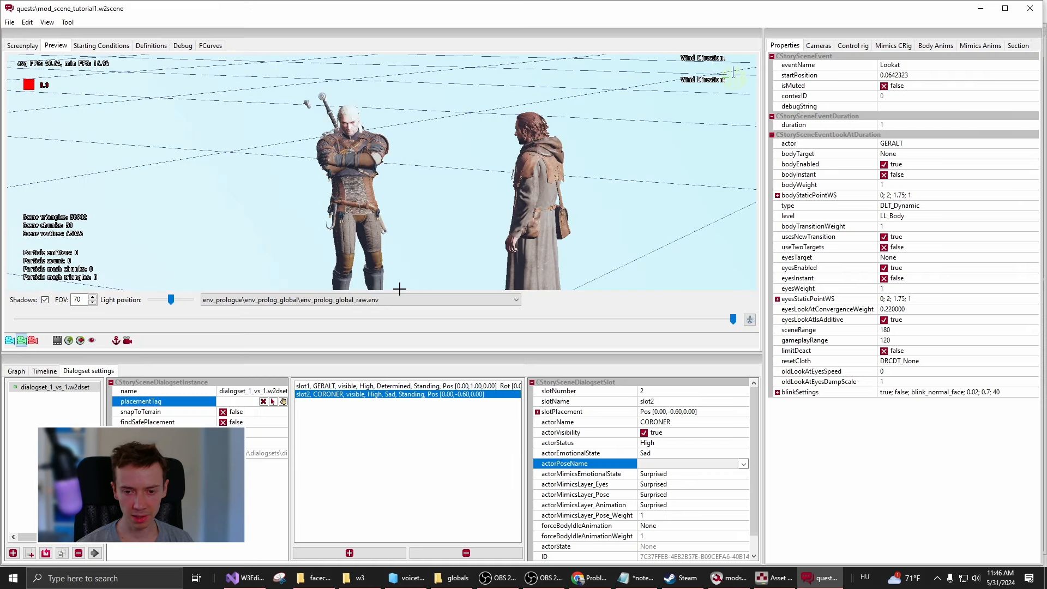
left_click(397, 297)
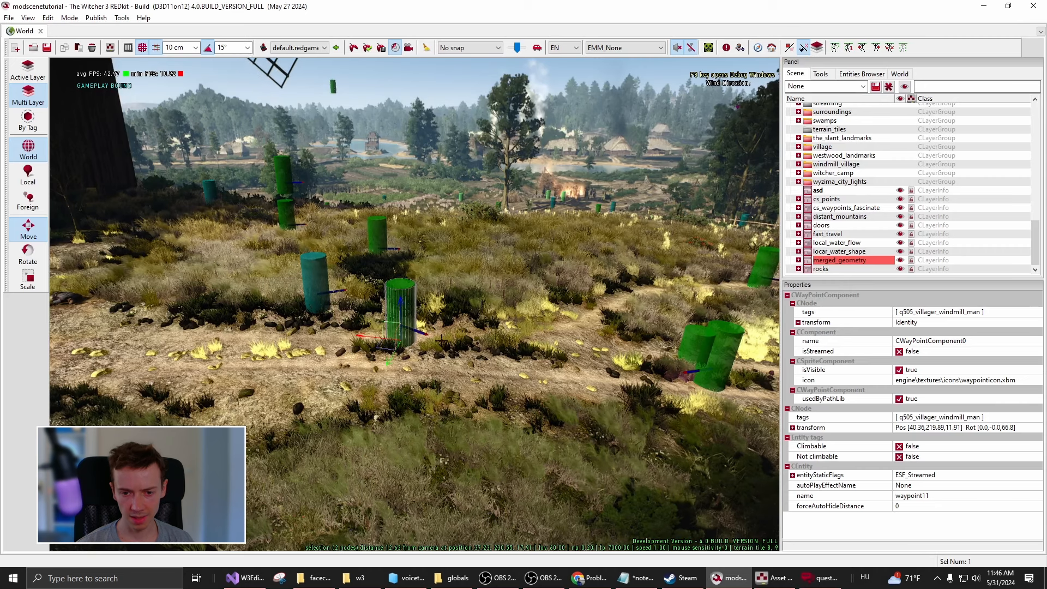
key("w")
right_click_drag(489, 328, 402, 239)
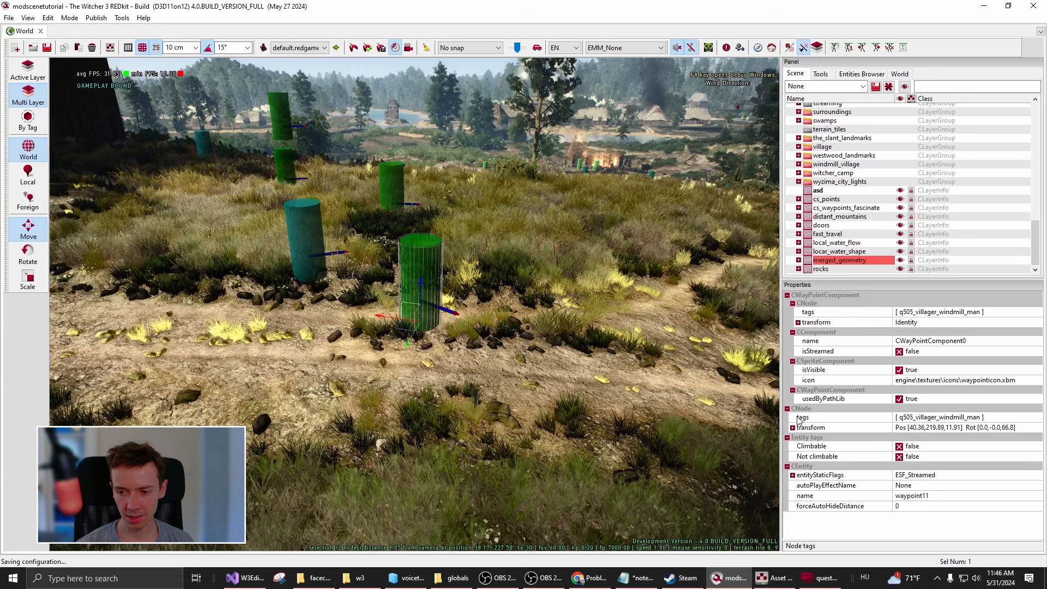
Inspect the waypoint's node tag q505_villager_windmill_man, declining to check out its layer.
left_click(933, 418)
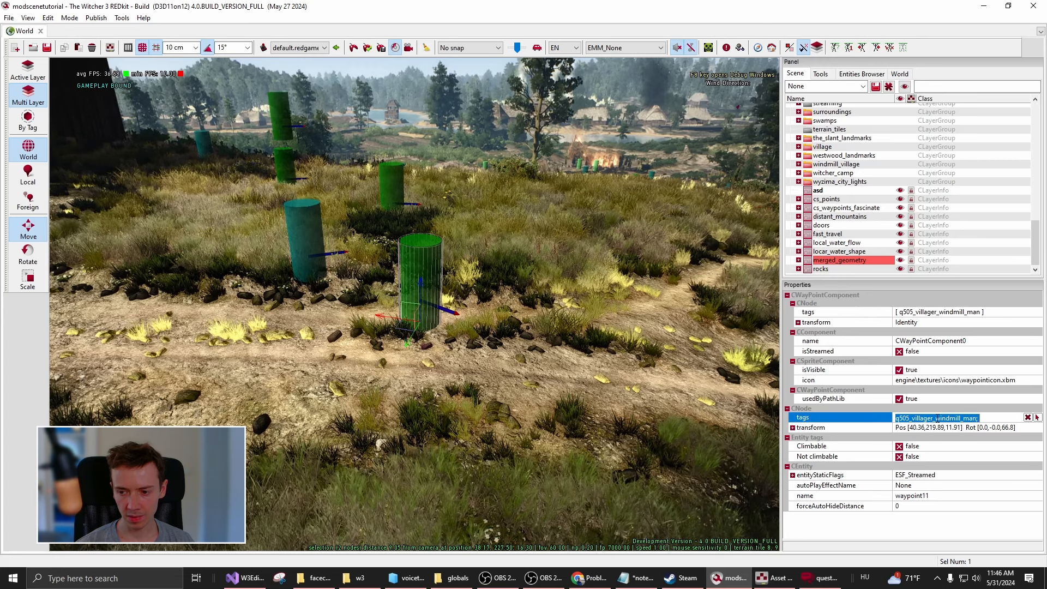
left_click(925, 331)
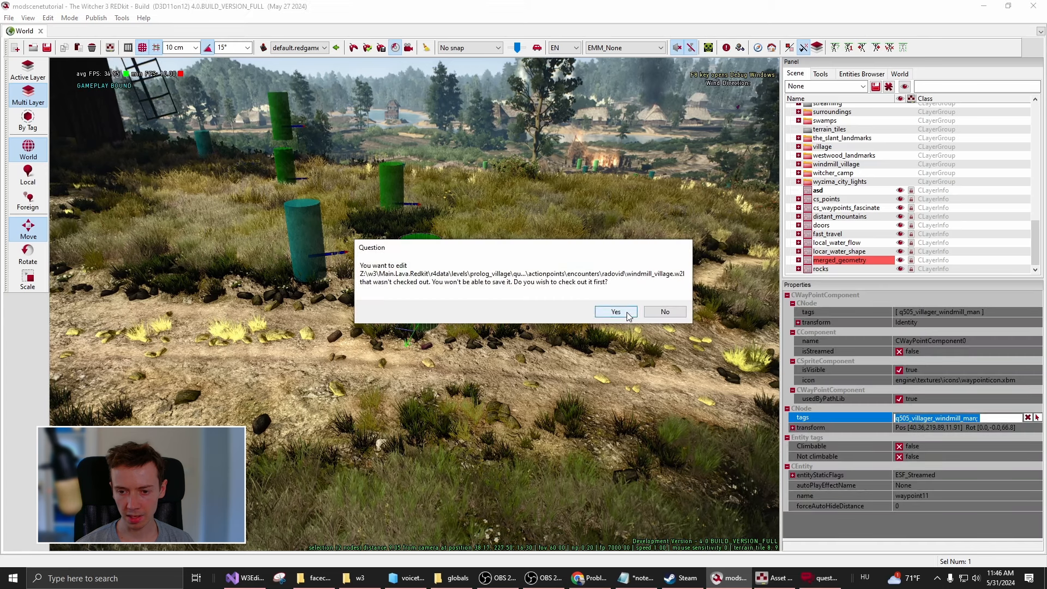
left_click(661, 313)
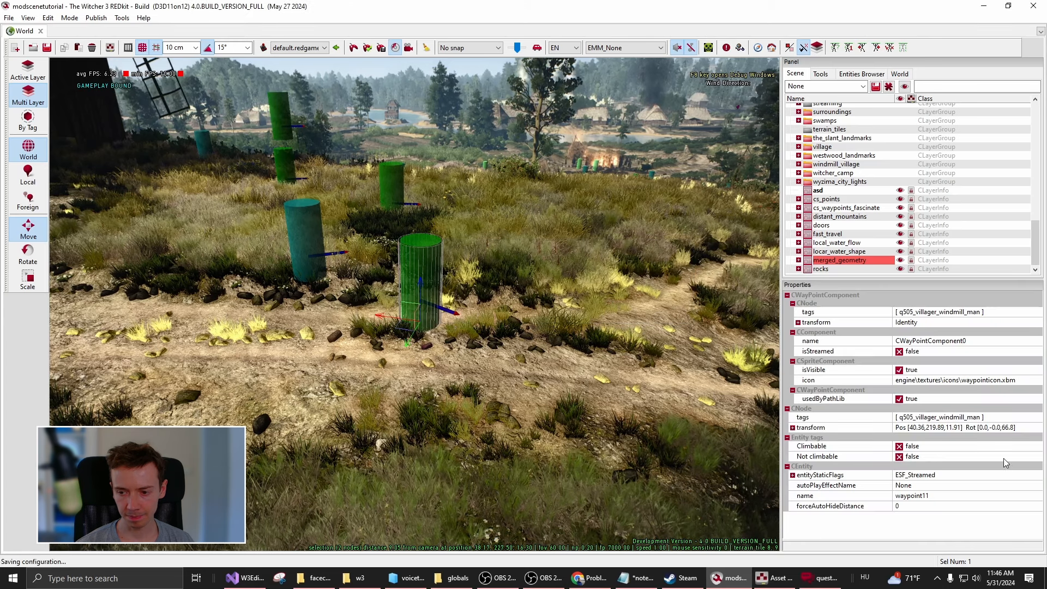
double_click(953, 417)
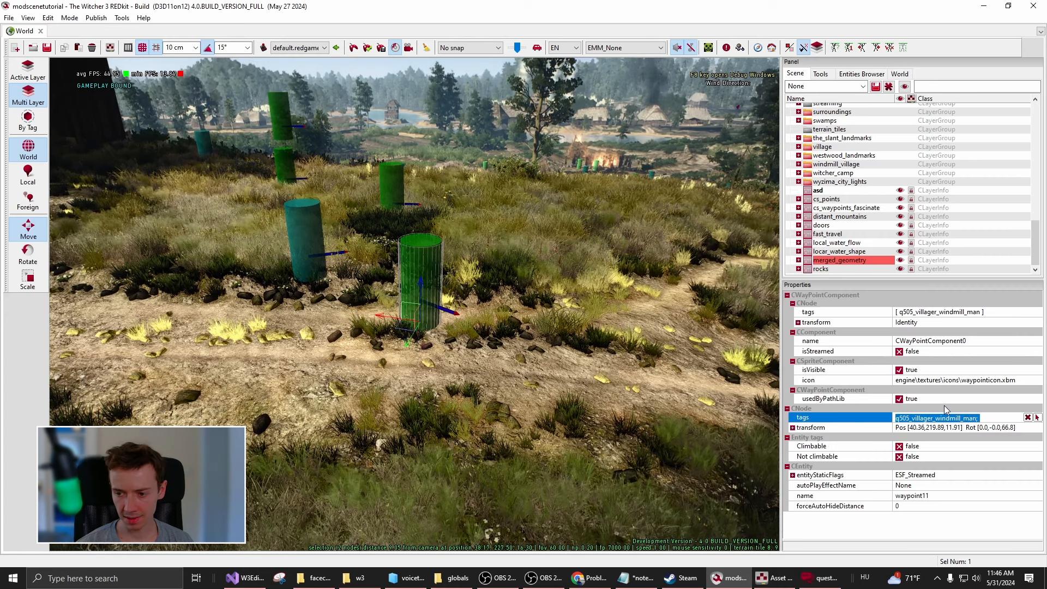
key("Return")
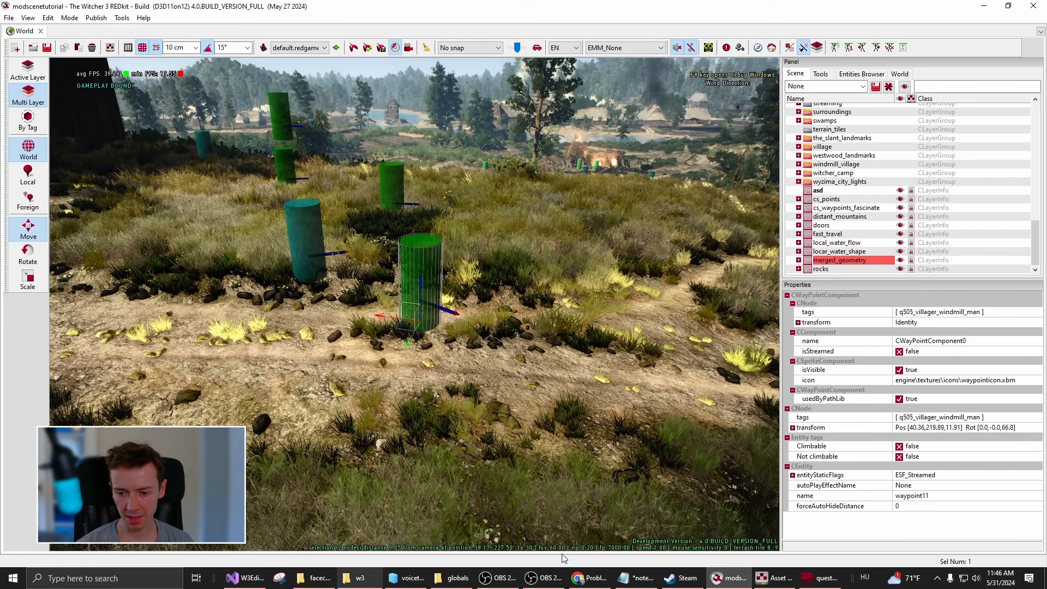
Switch to the mod_scene_tutorial1.w2scene editor, and bring up the dialogset settings of dialogset_1_vs_1.w2dset.
mouse_move(825, 584)
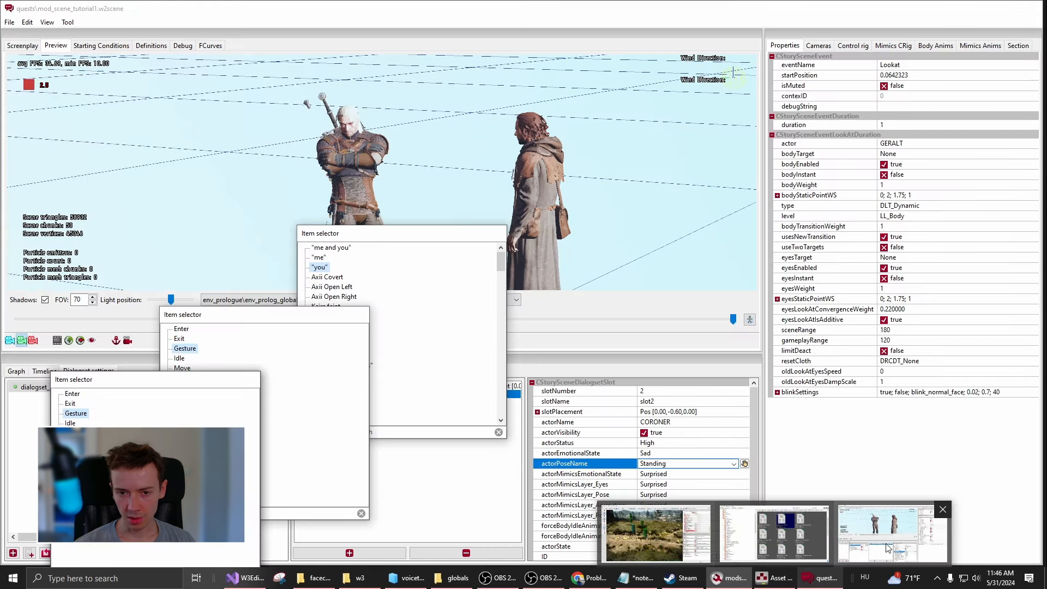
left_click(888, 547)
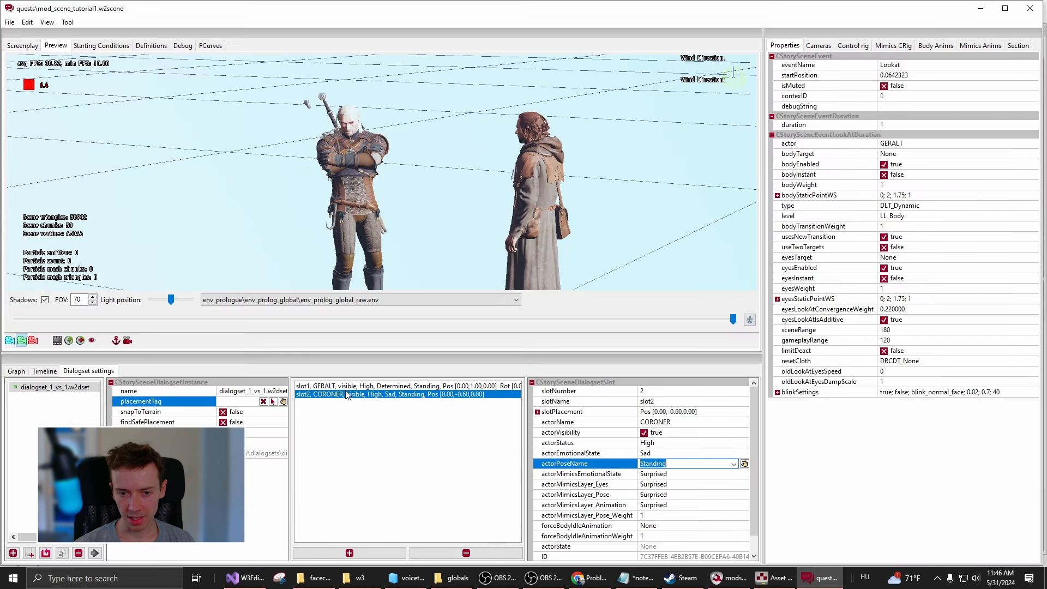
left_click(22, 375)
left_click(44, 371)
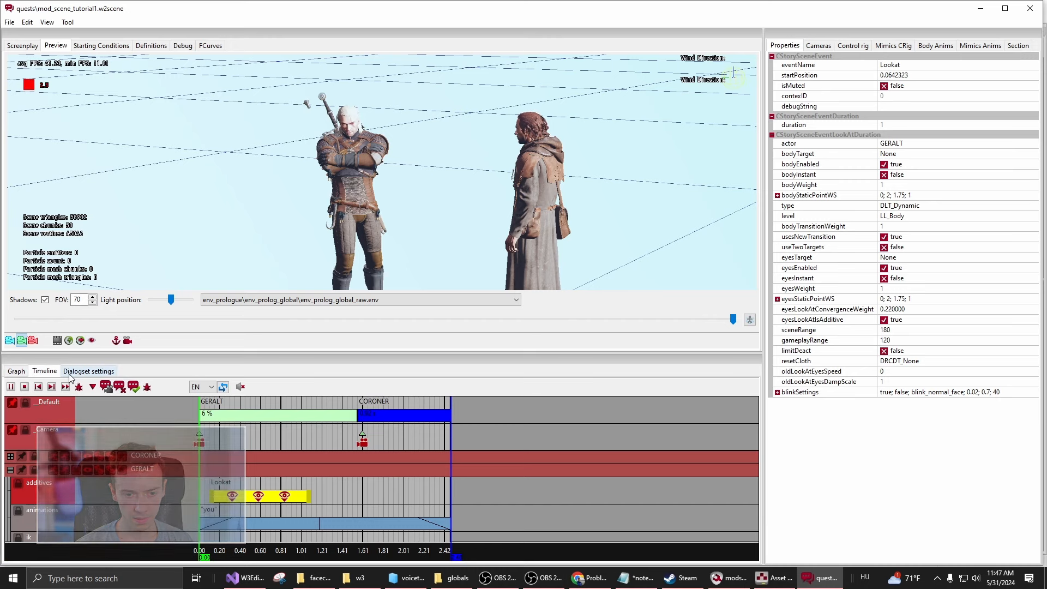
left_click(88, 371)
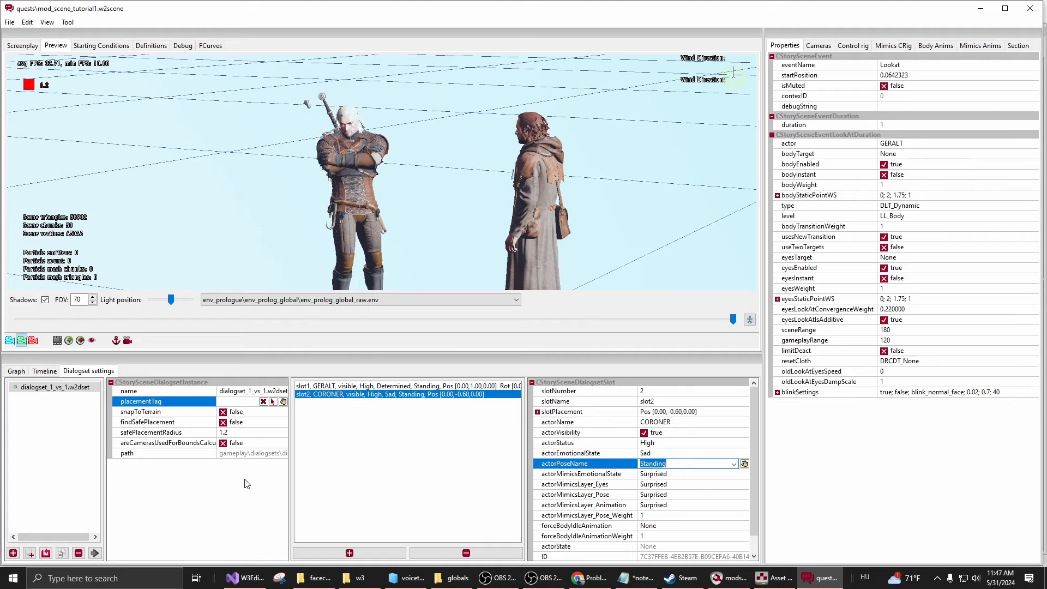
Set the dialogset's placementTag to q505_villager_windmill_man using the world tags, and save the scene.
left_click(273, 402)
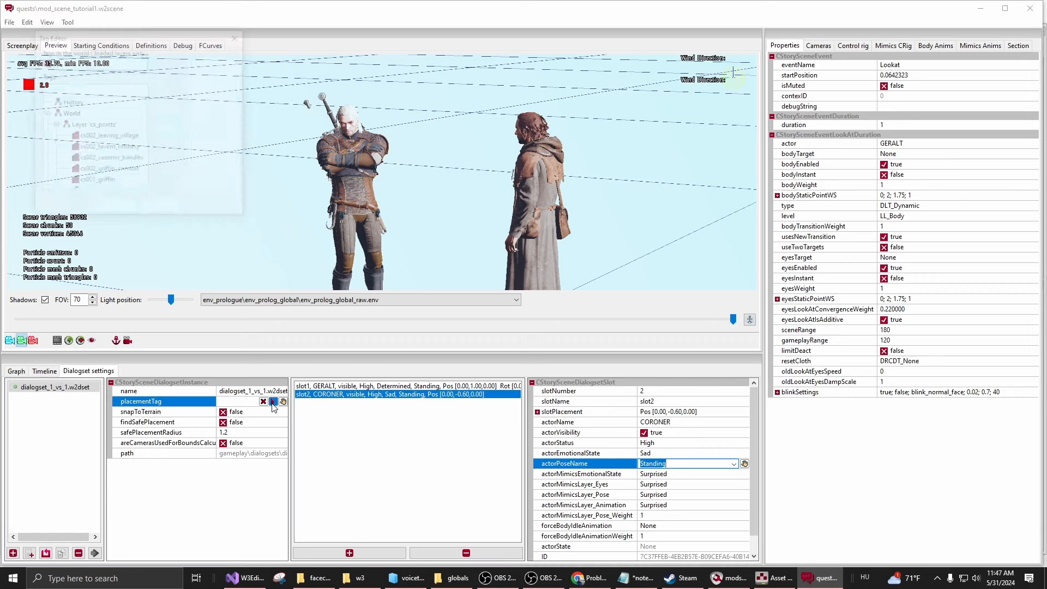
left_click(238, 36)
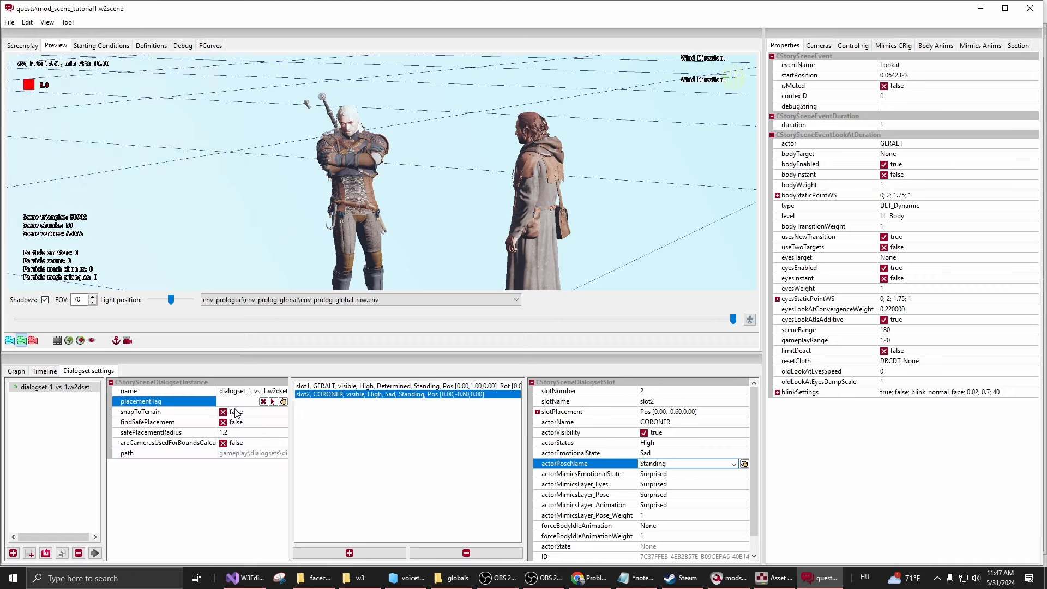
left_click(273, 402)
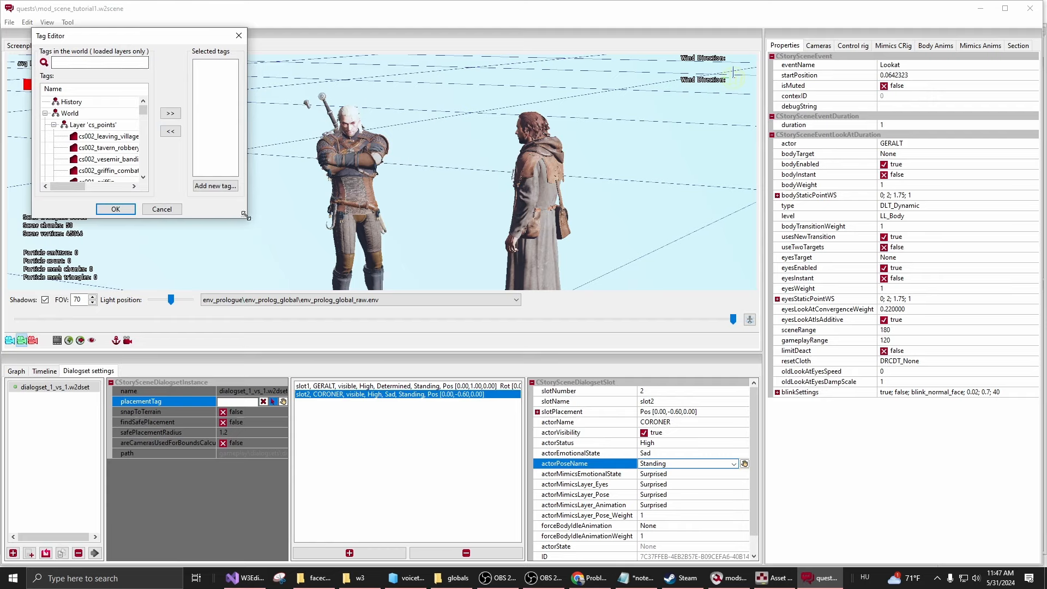
left_click_drag(244, 214, 525, 350)
scroll(91, 143, "down", 8)
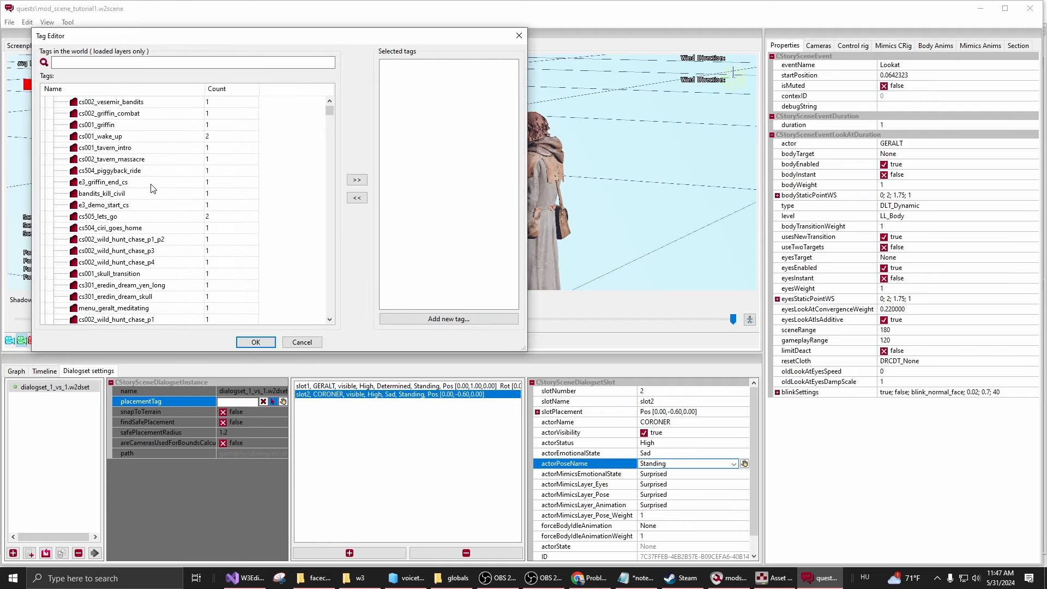
scroll(257, 299, "down", 12)
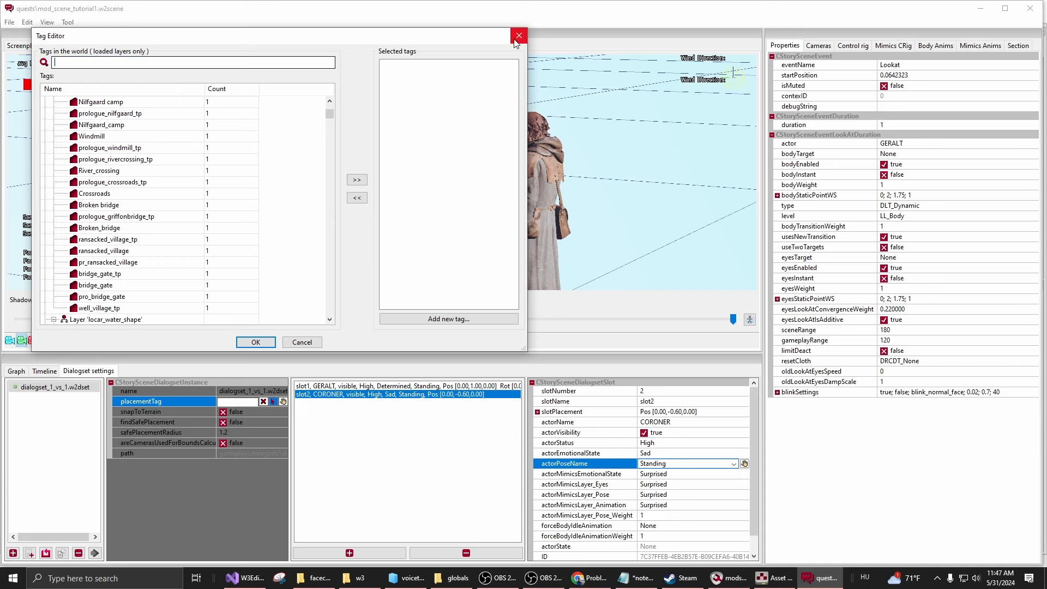
left_click(256, 342)
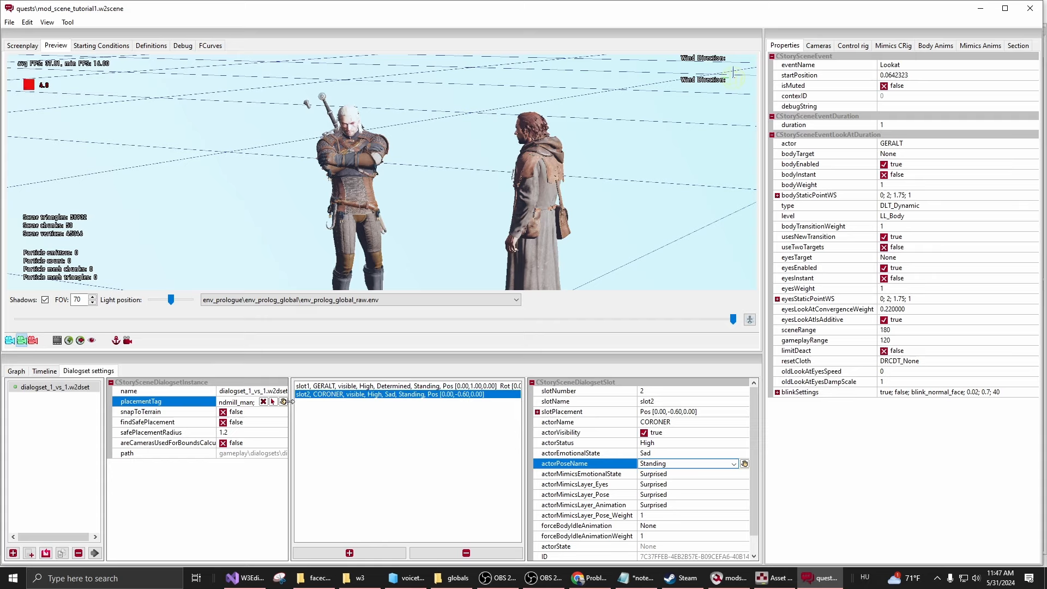
left_click_drag(290, 401, 346, 401)
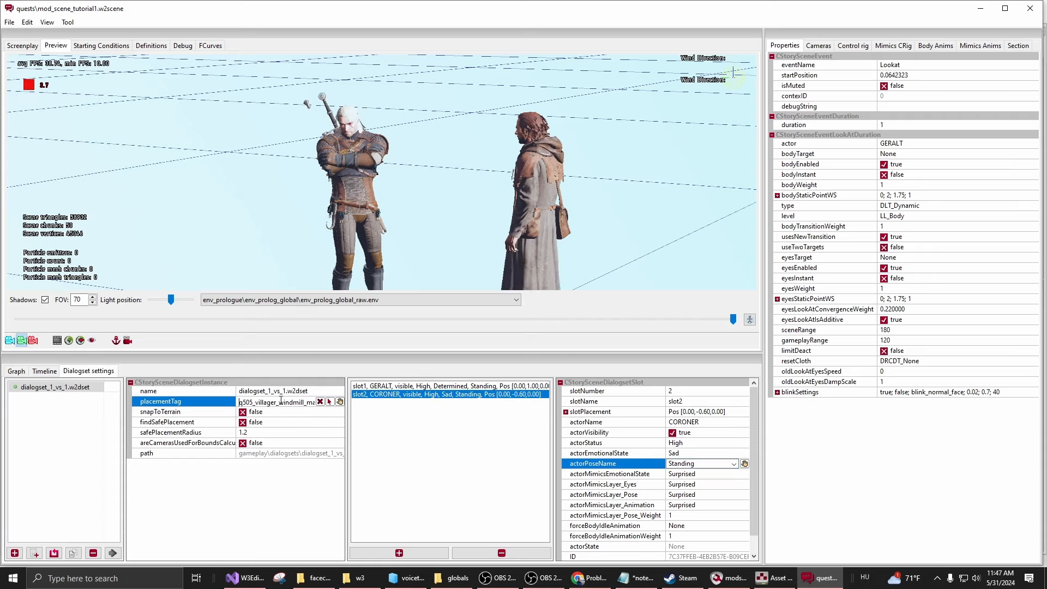
left_click(297, 391)
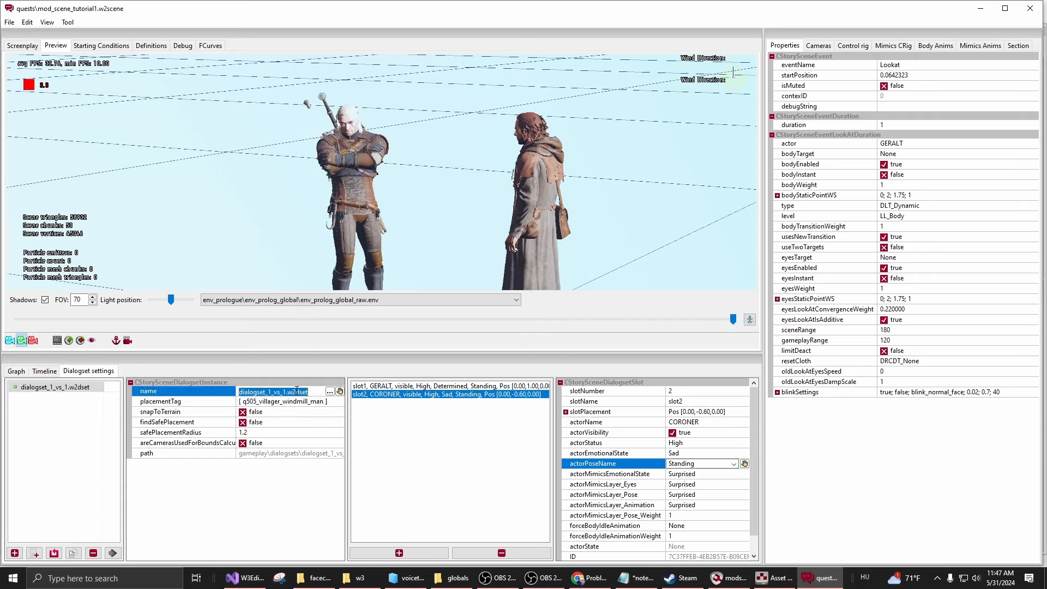
left_click(9, 22)
left_click(19, 33)
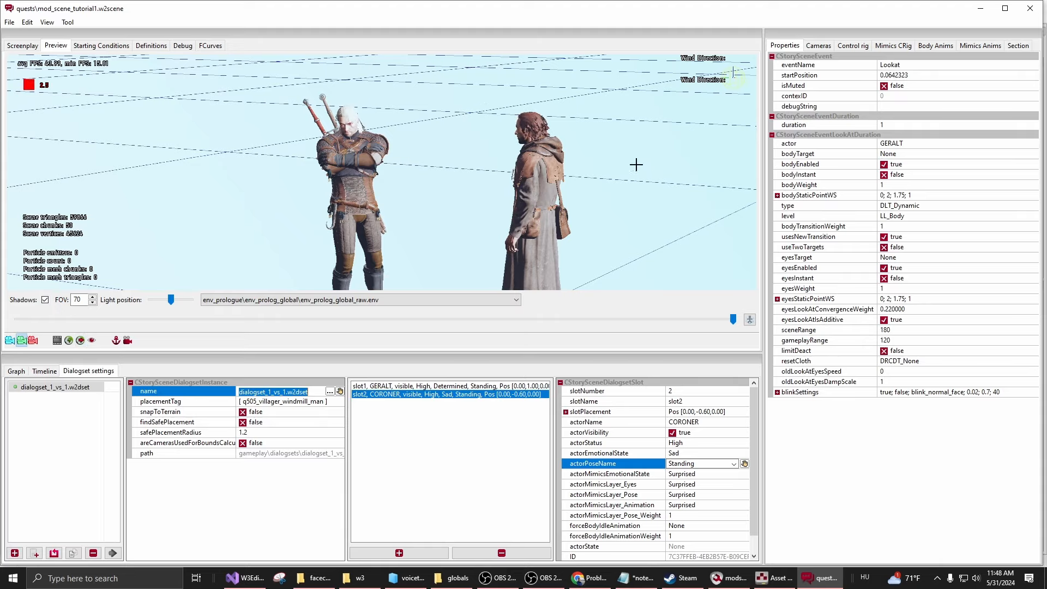
Display the prolog_village world in the scene preview, and look around the surroundings.
left_click(979, 9)
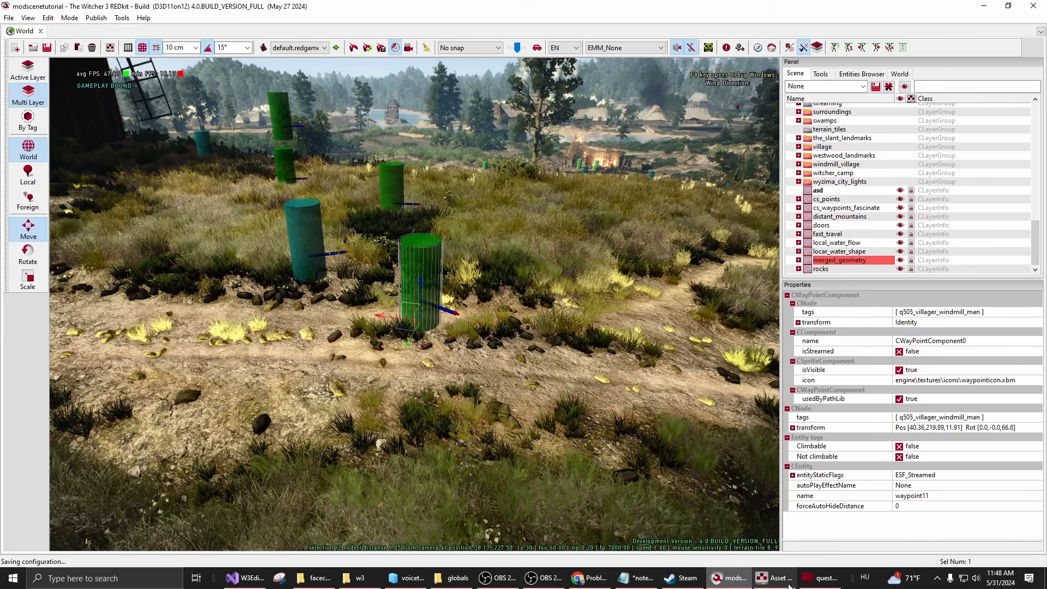
left_click(808, 578)
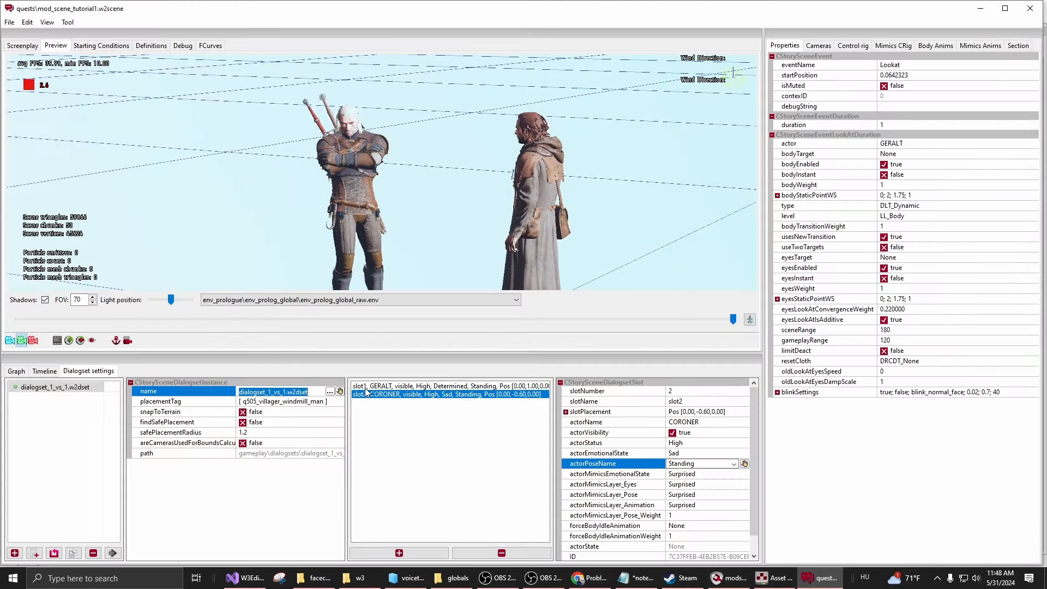
left_click(70, 343)
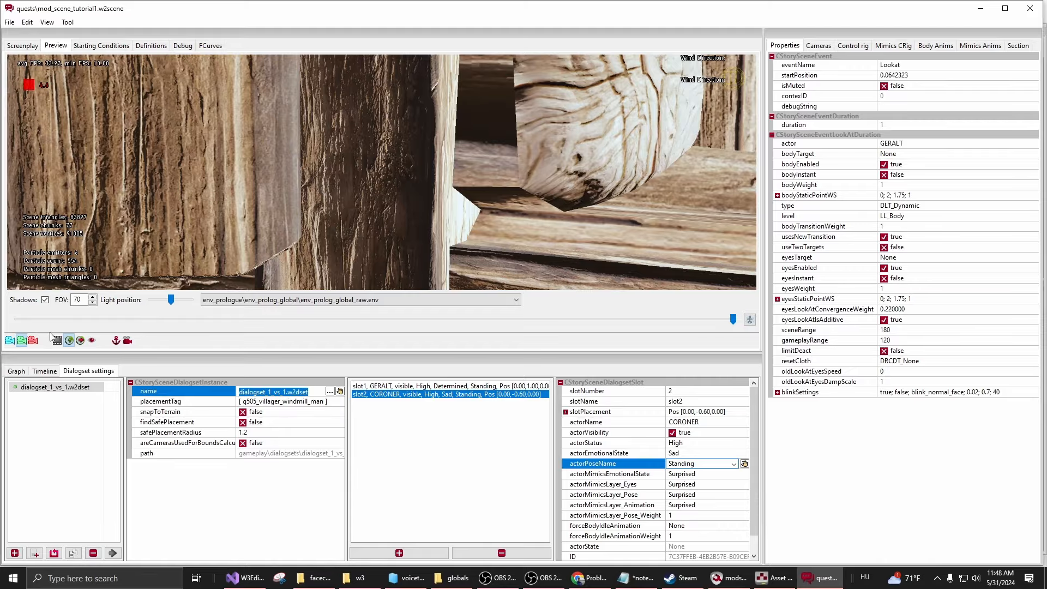
left_click_drag(522, 238, 522, 279)
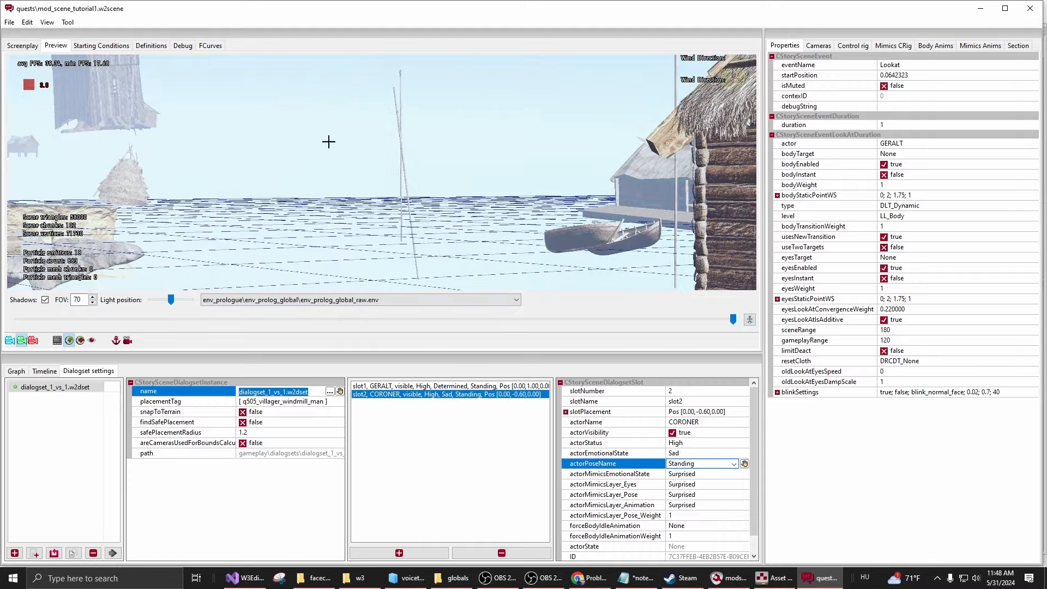
right_click_drag(329, 142, 510, 132)
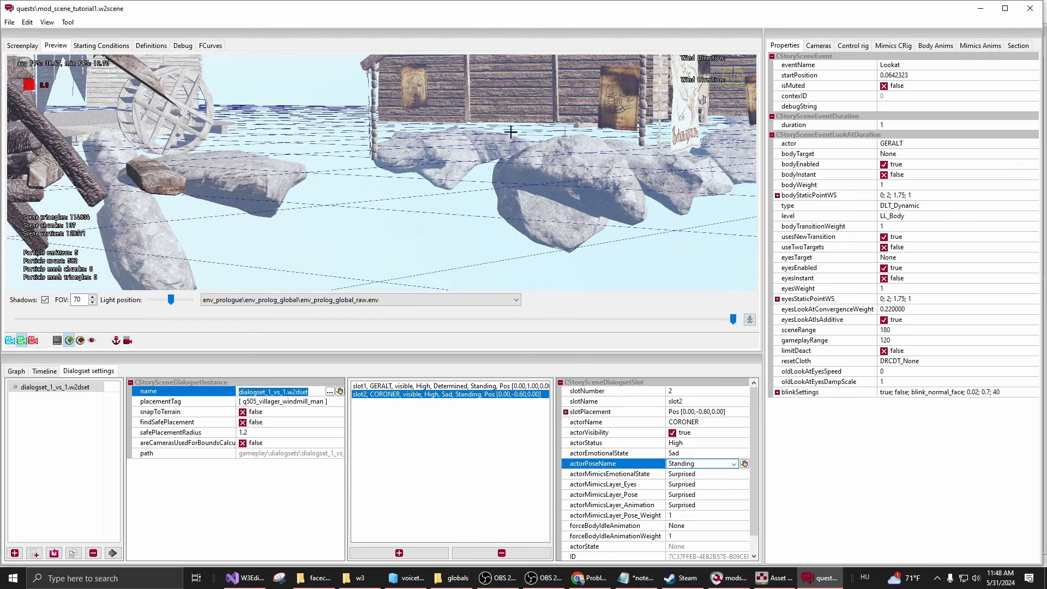
Bring the preview to the scene camera's view of the actors, and examine their slot placement with the free camera.
left_click(9, 341)
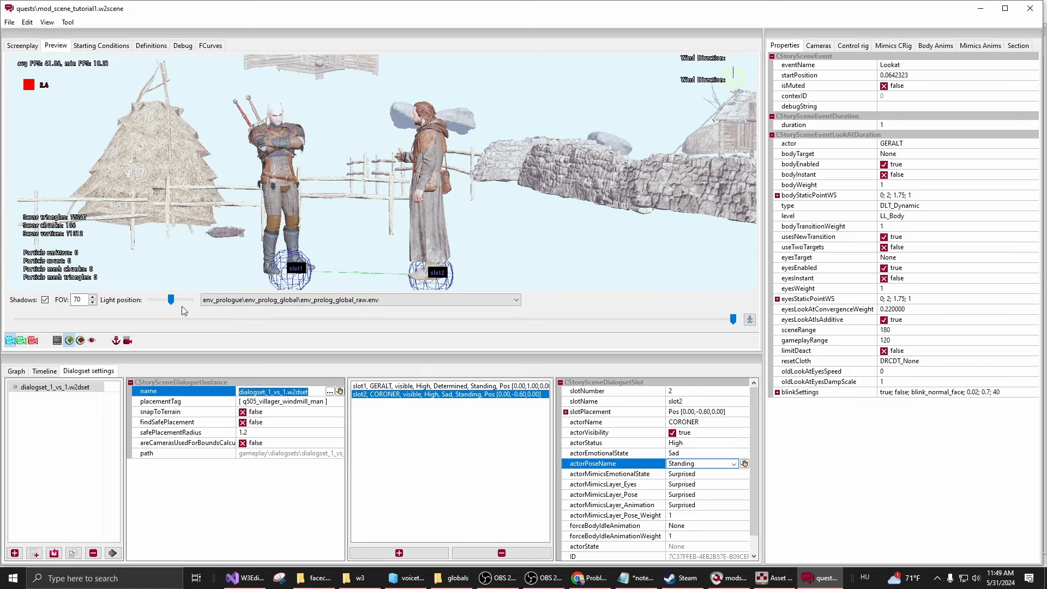
left_click(21, 341)
mouse_move(351, 217)
right_mouse_down()
mouse_move(224, 210)
mouse_move(352, 218)
right_mouse_up()
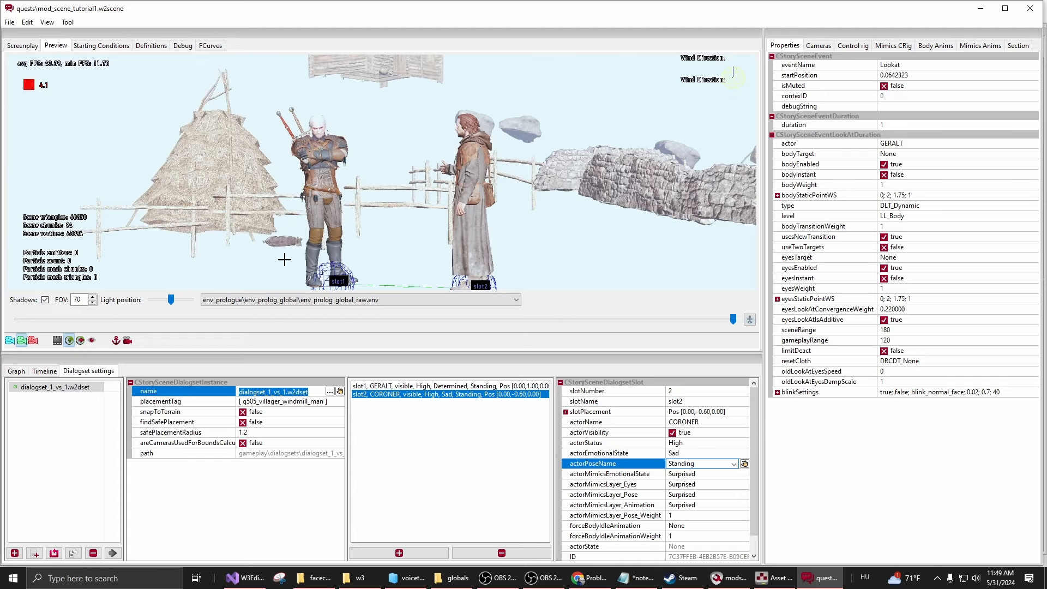
left_click_drag(352, 218, 352, 174)
right_click_drag(352, 174, 435, 159)
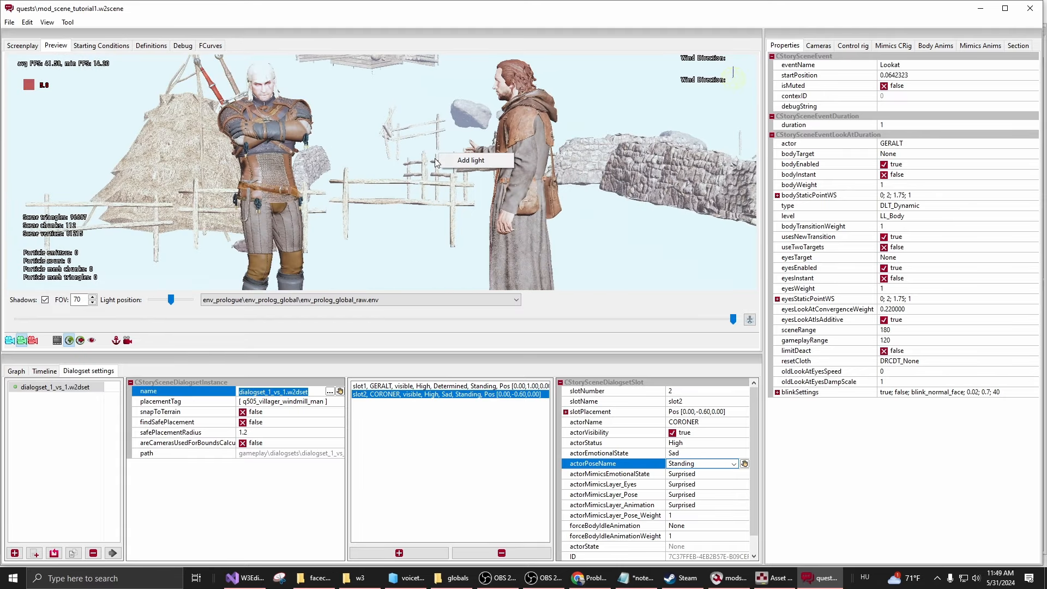
left_click(271, 207)
mouse_move(303, 210)
right_mouse_down()
mouse_move(303, 158)
mouse_move(303, 229)
right_mouse_up()
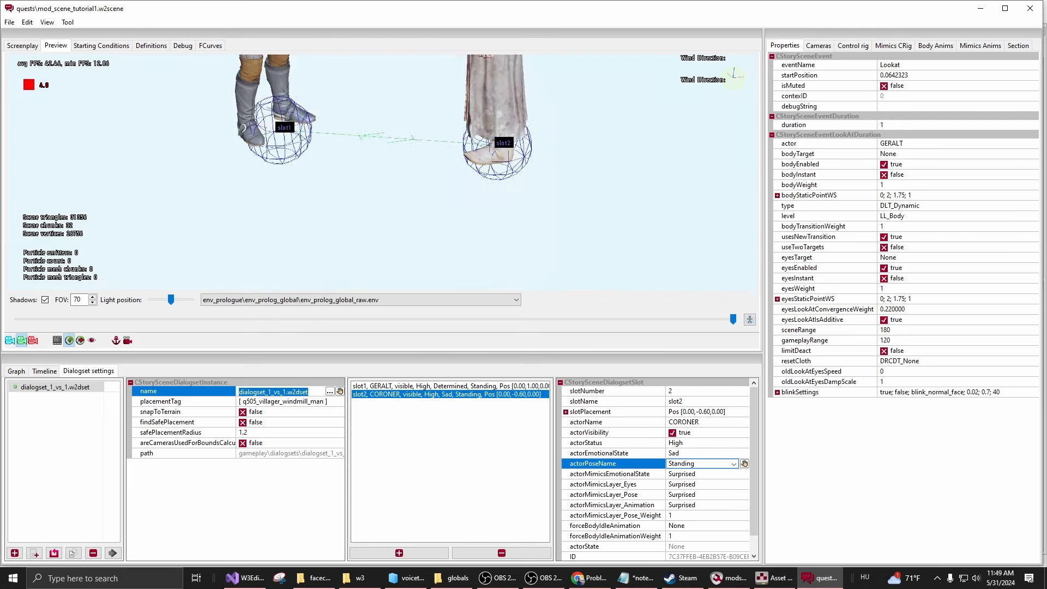
Switch the scene preview to render inside the world editor's viewport.
left_click(69, 340)
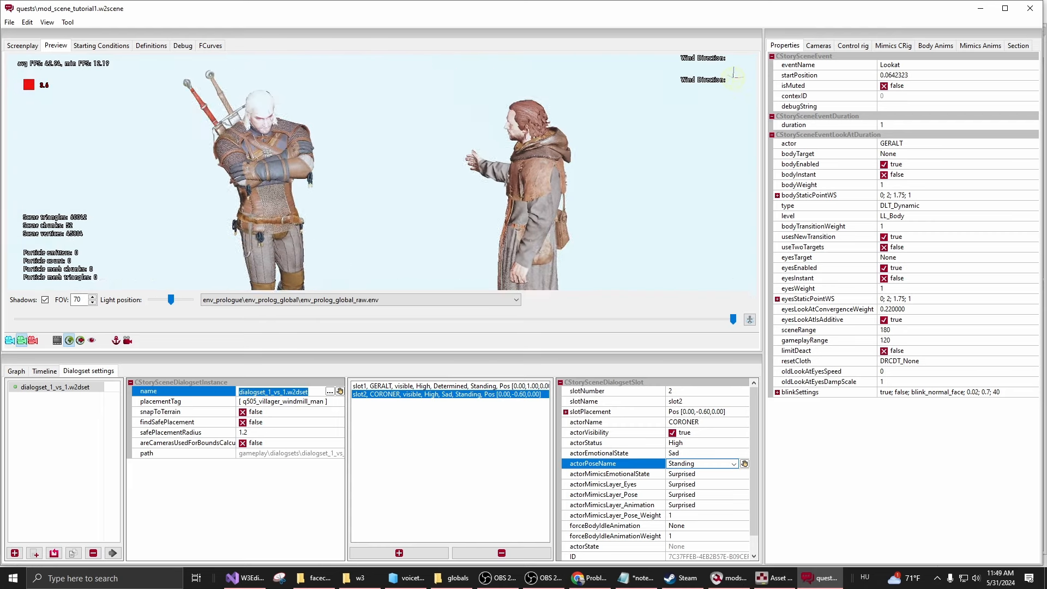
left_click(68, 342)
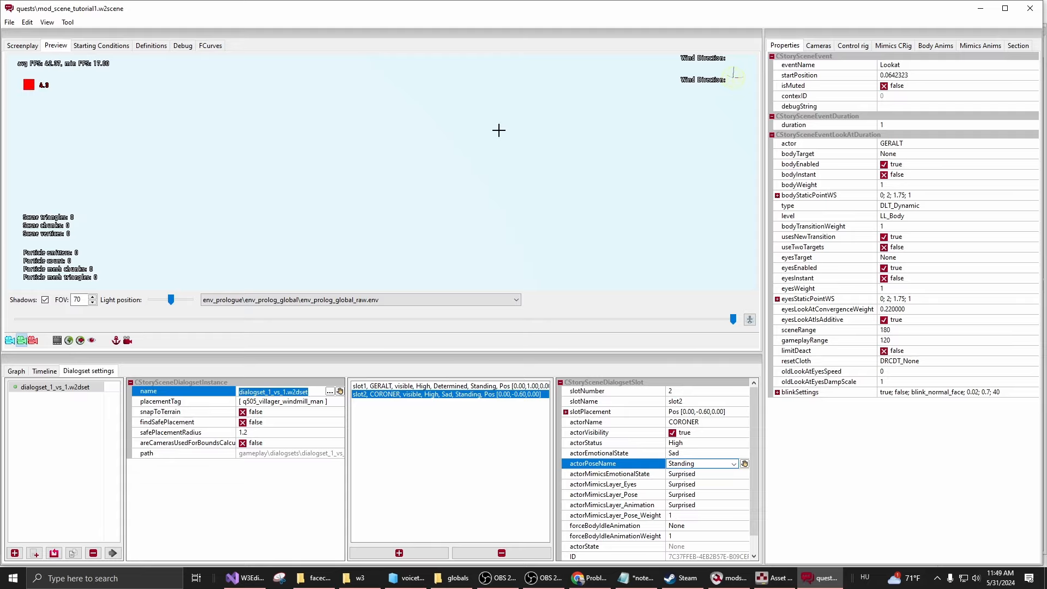
left_click(79, 342)
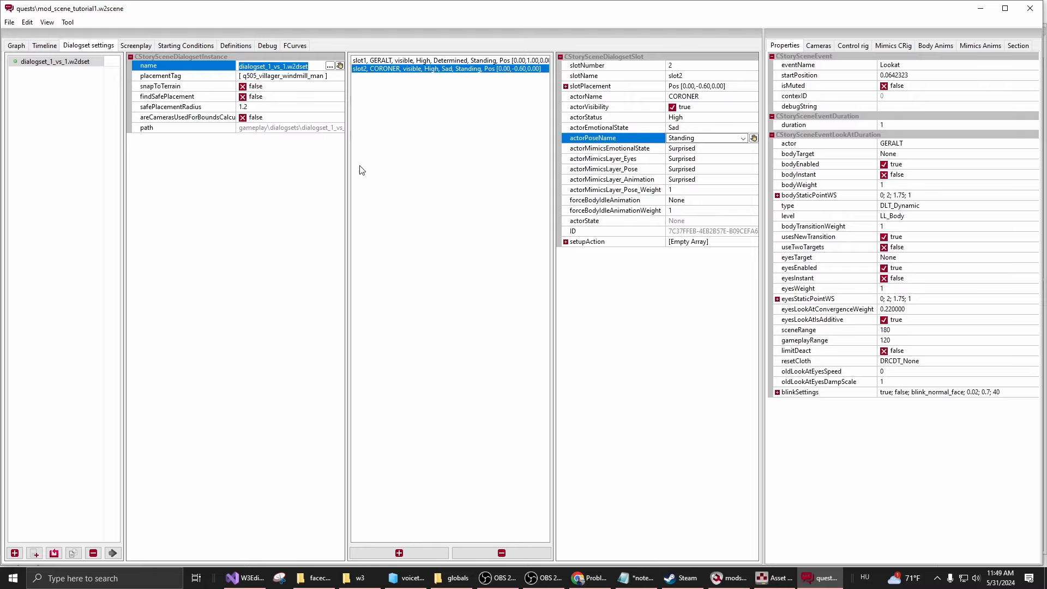
Look through the scene's timeline and dialogset settings, and move the scene editor window aside to uncover the world viewport.
left_click(37, 47)
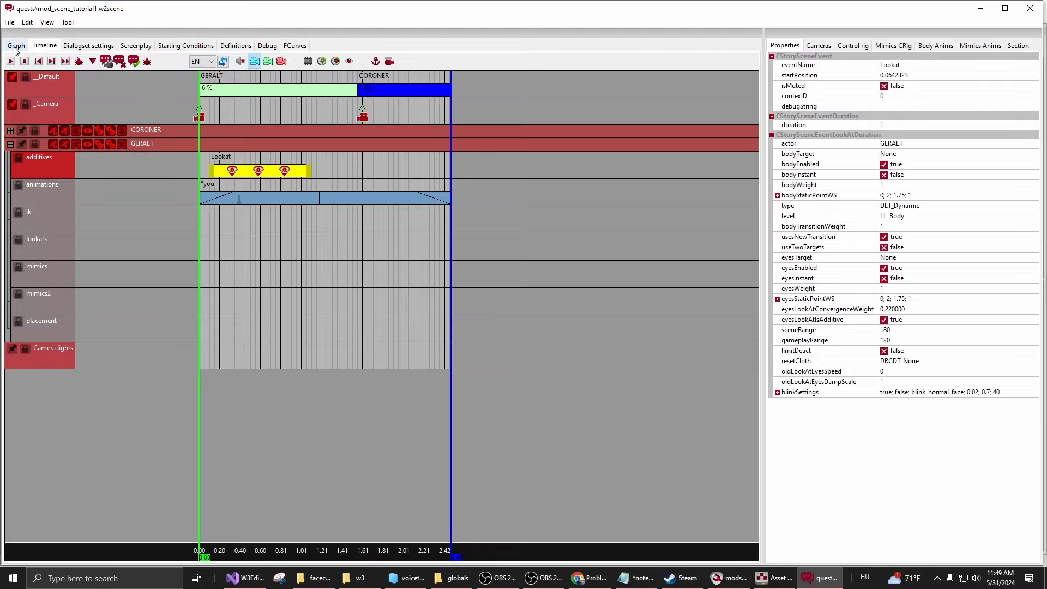
left_click(17, 46)
left_click(48, 47)
left_click_drag(208, 11, 0, 159)
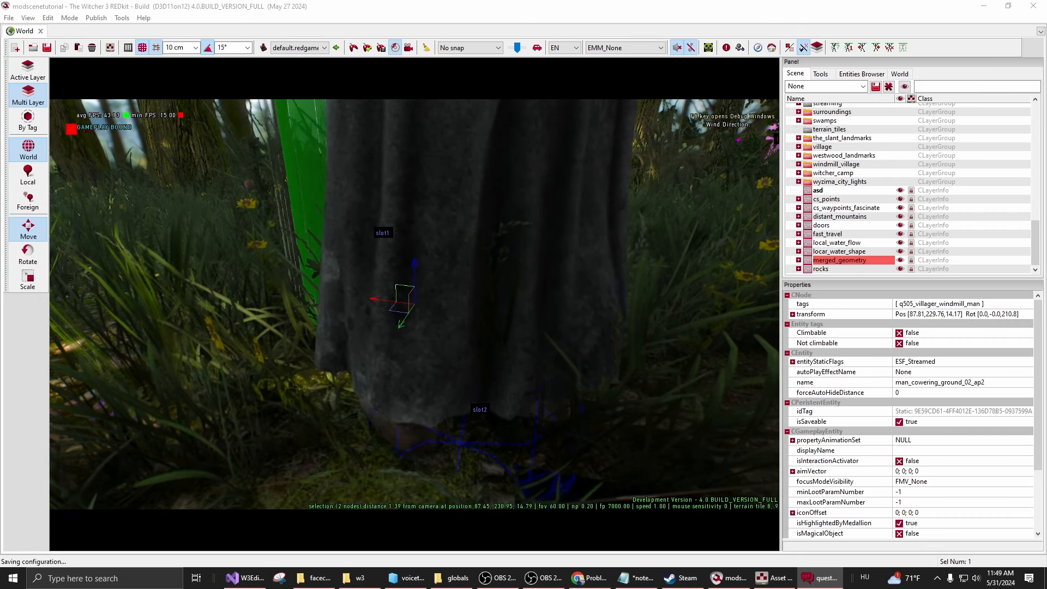
left_click_drag(0, 15, 511, 1)
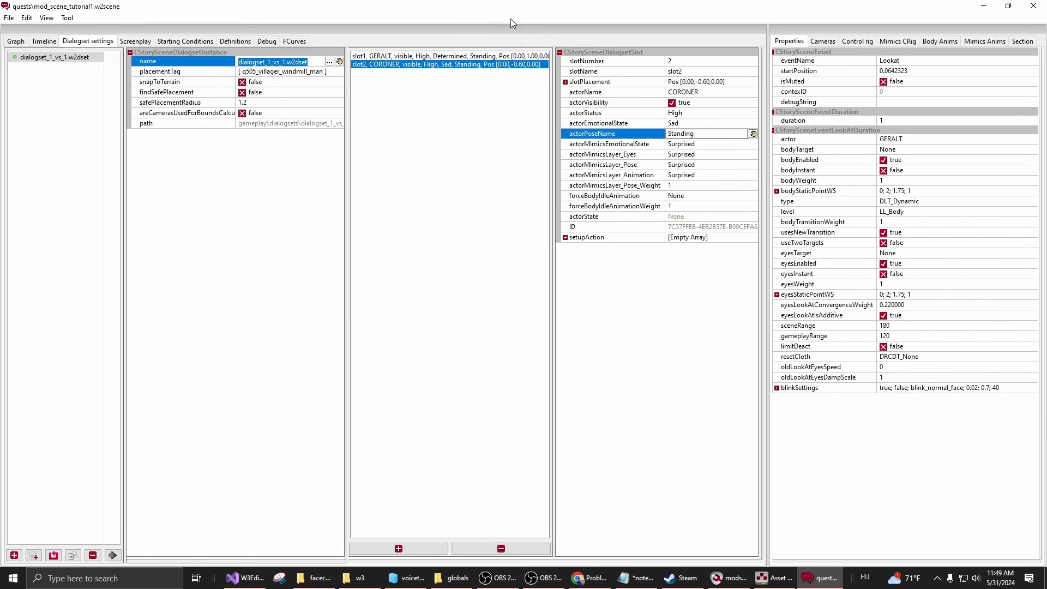
left_click(44, 42)
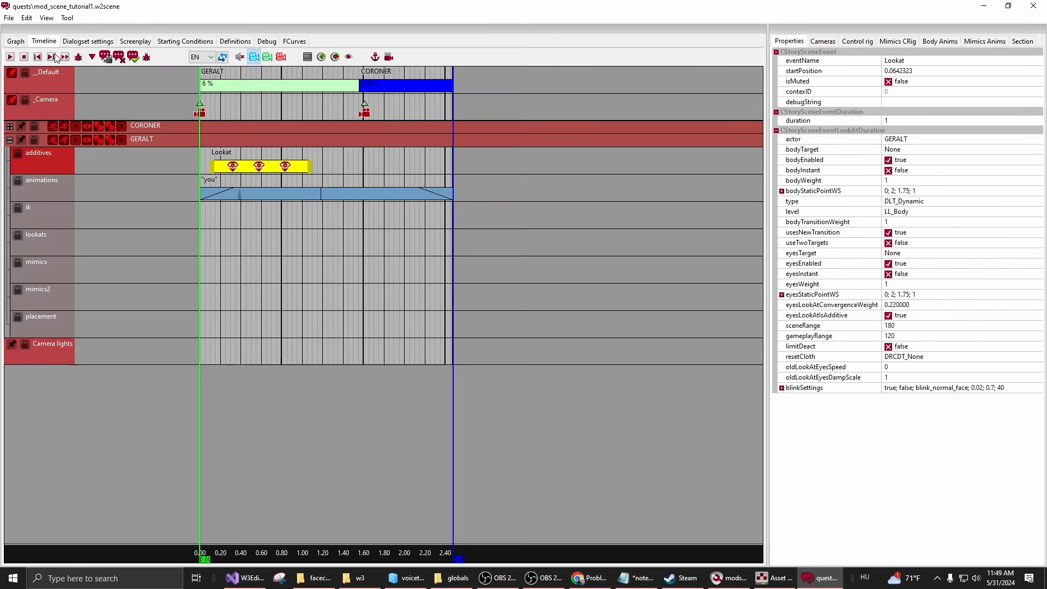
left_click(80, 44)
left_click(44, 41)
double_click(358, 7)
left_click(190, 355)
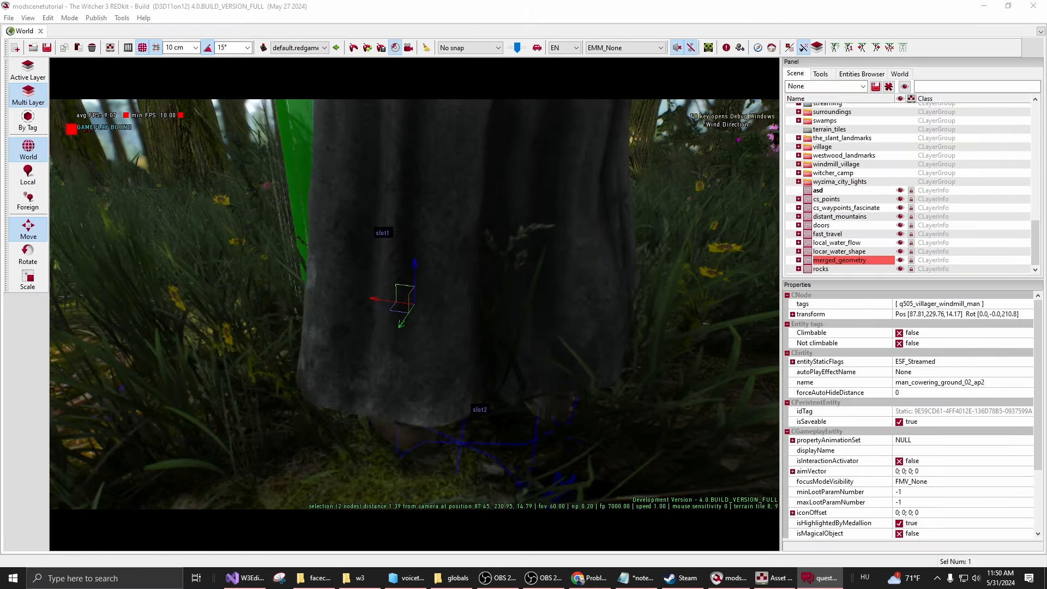
Examine how Geralt and the coroner stand around the tagged point beside the wooden house in the world viewport.
right_click_drag(440, 365, 414, 354)
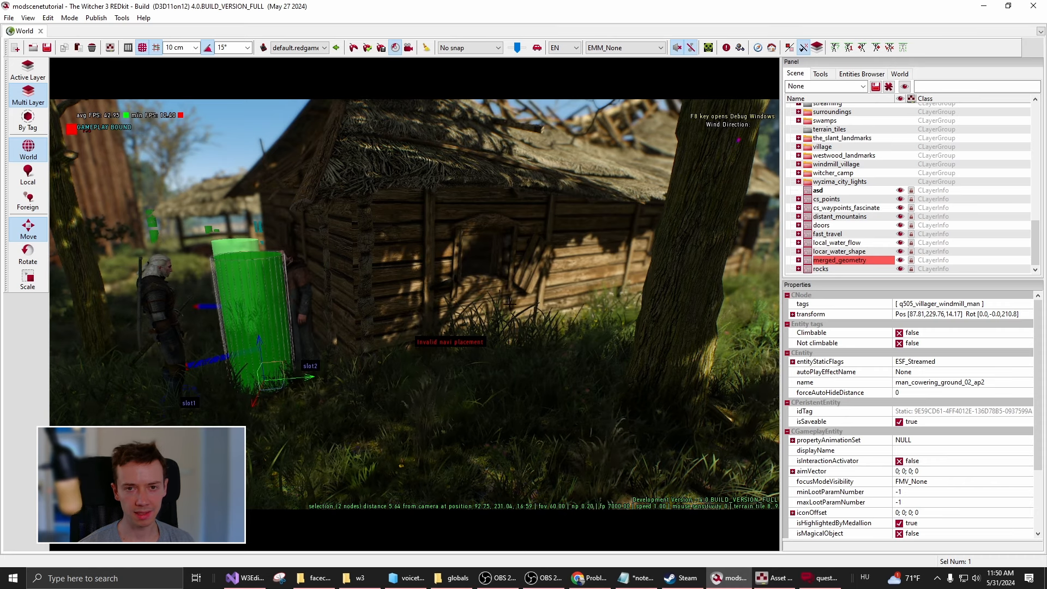
mouse_move(431, 316)
right_mouse_down()
mouse_move(403, 315)
mouse_move(423, 321)
right_mouse_up()
scroll(472, 310, "up", 3)
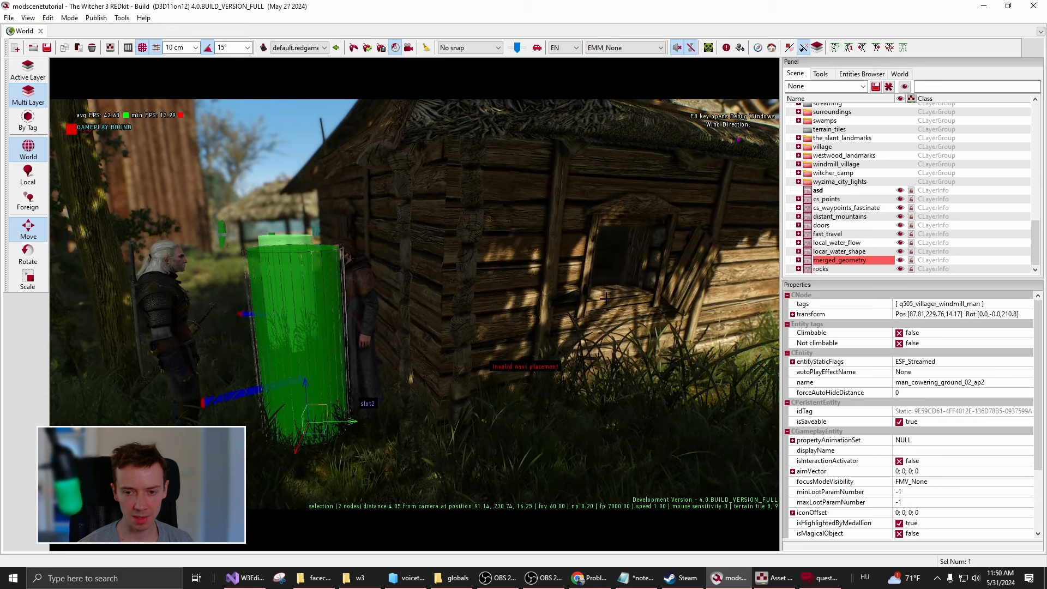
scroll(473, 310, "down", 5)
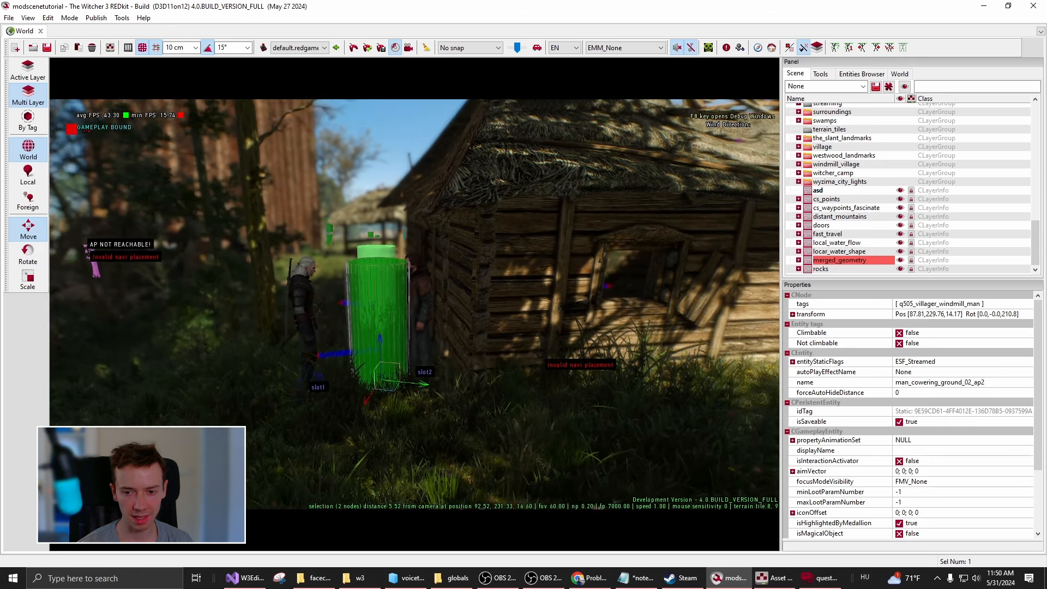
scroll(694, 341, "up", 4)
right_click_drag(585, 315, 520, 392)
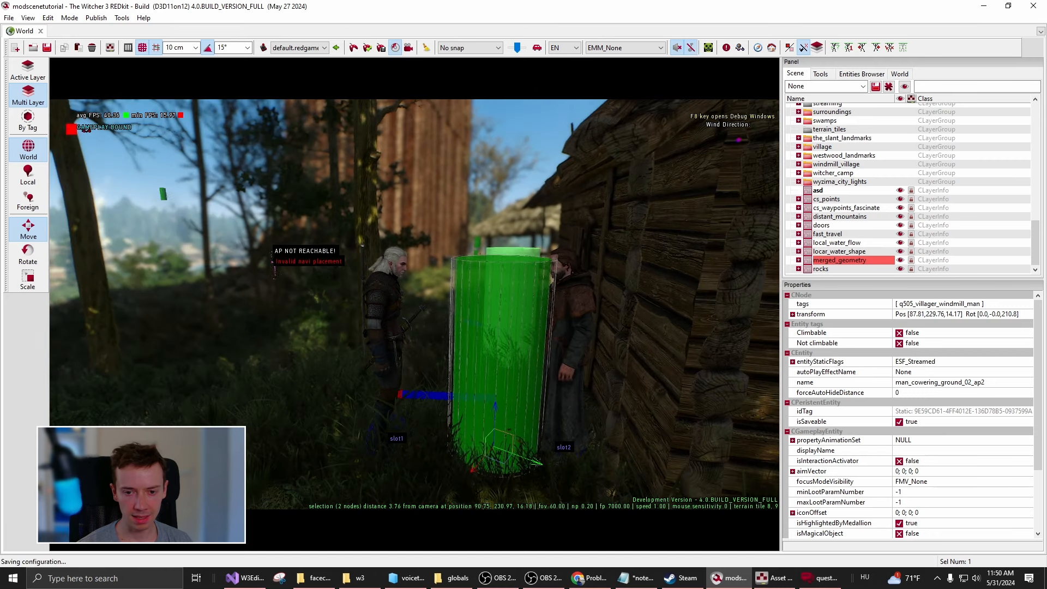
Return to the scene editor, and play the dialogue section from its timeline.
key("alt+Tab")
key("super+Up")
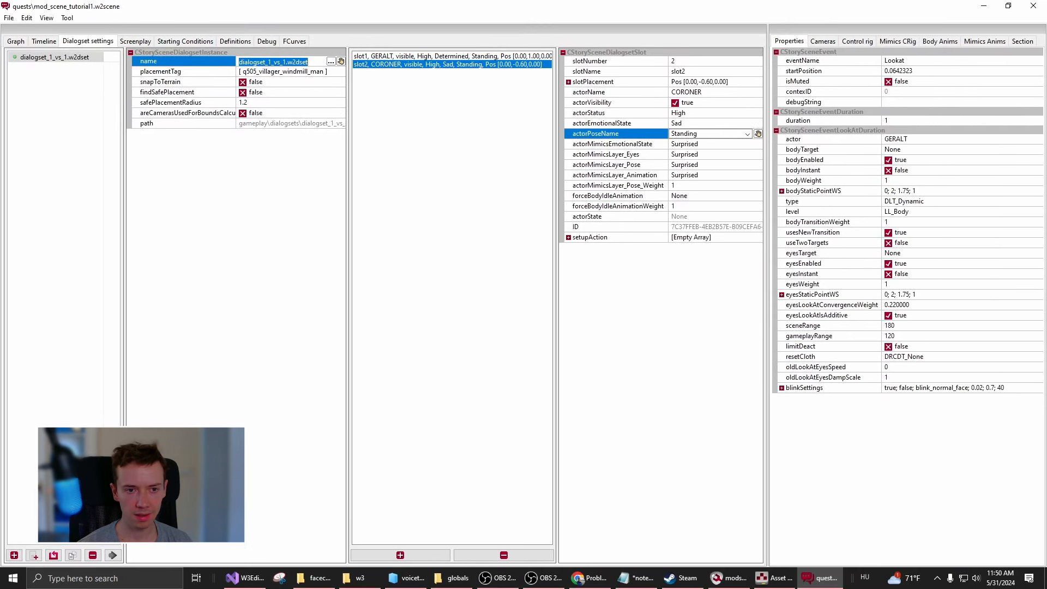
left_click(43, 44)
left_click(10, 57)
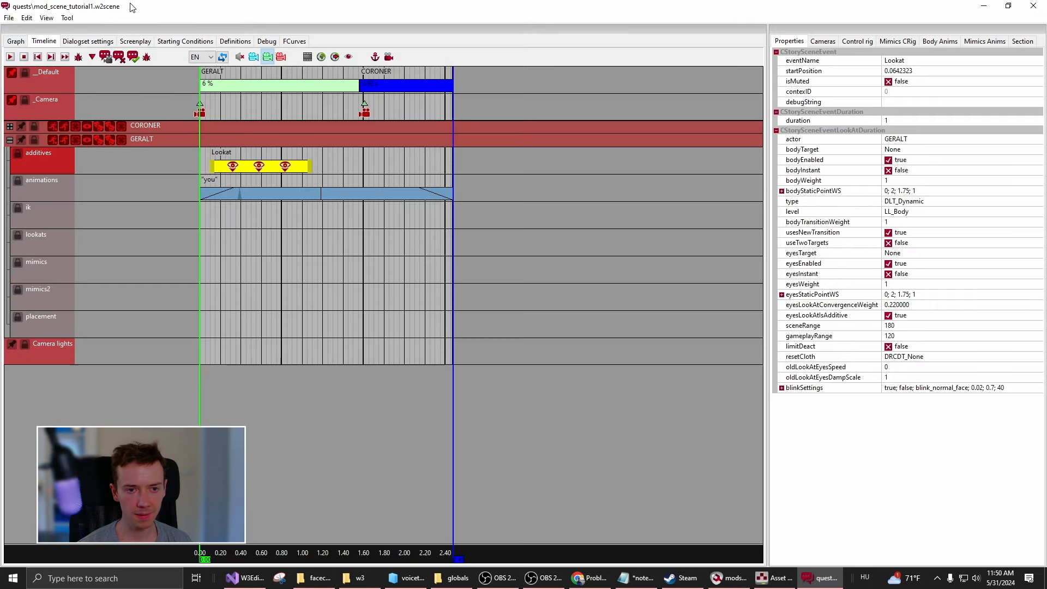